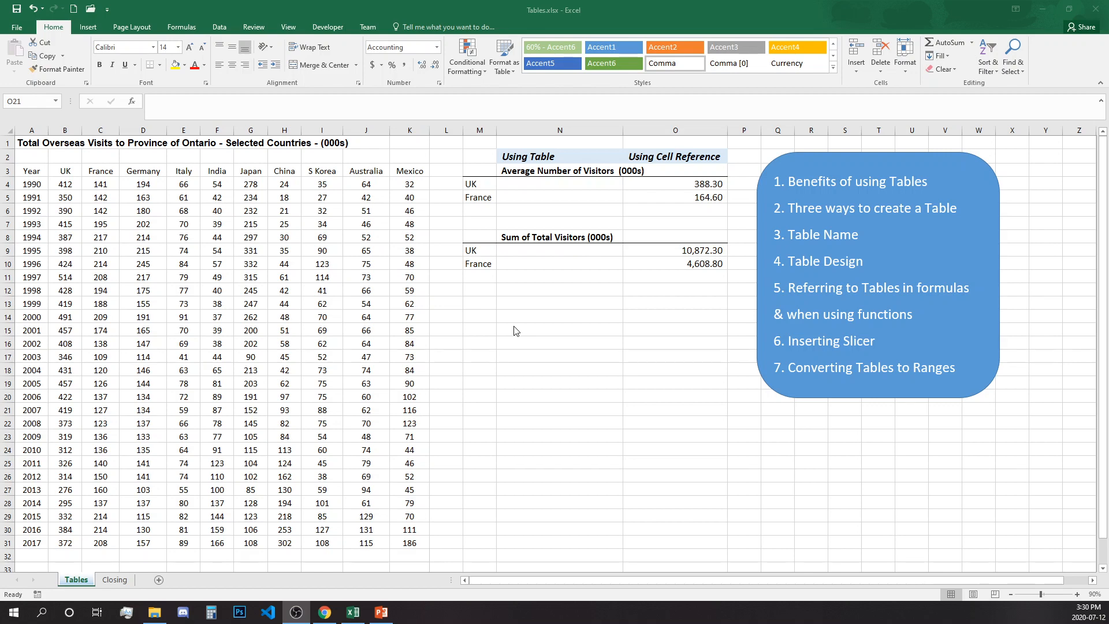
Step: Enter 30 in the empty cell L10 beside the data
{"action": "left_click", "coordinate": [350, 331]}
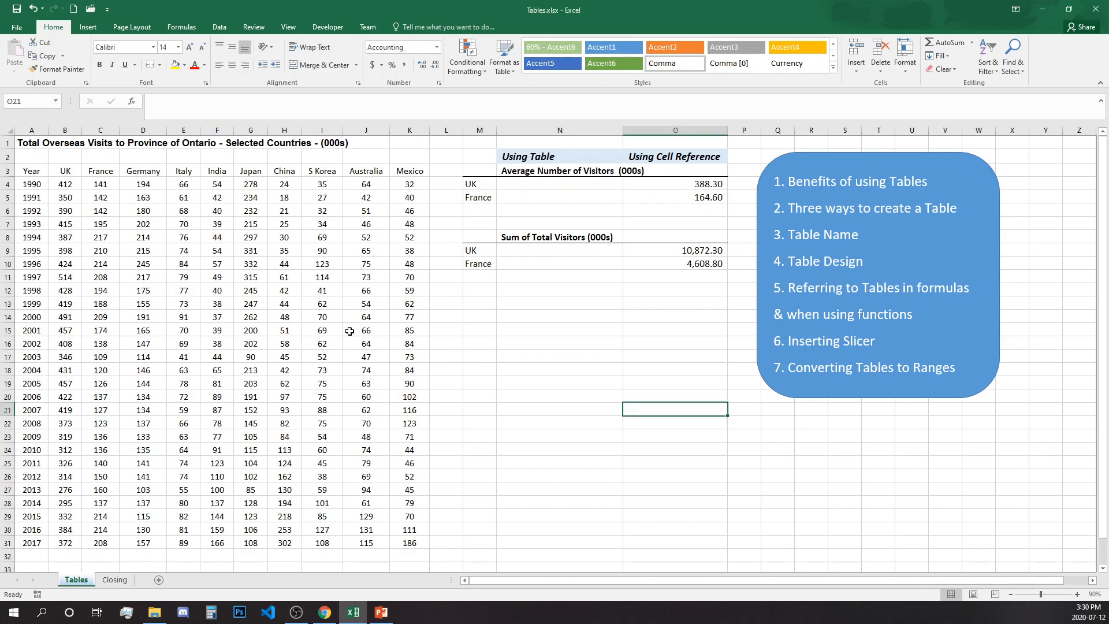
{"action": "left_click", "coordinate": [249, 327]}
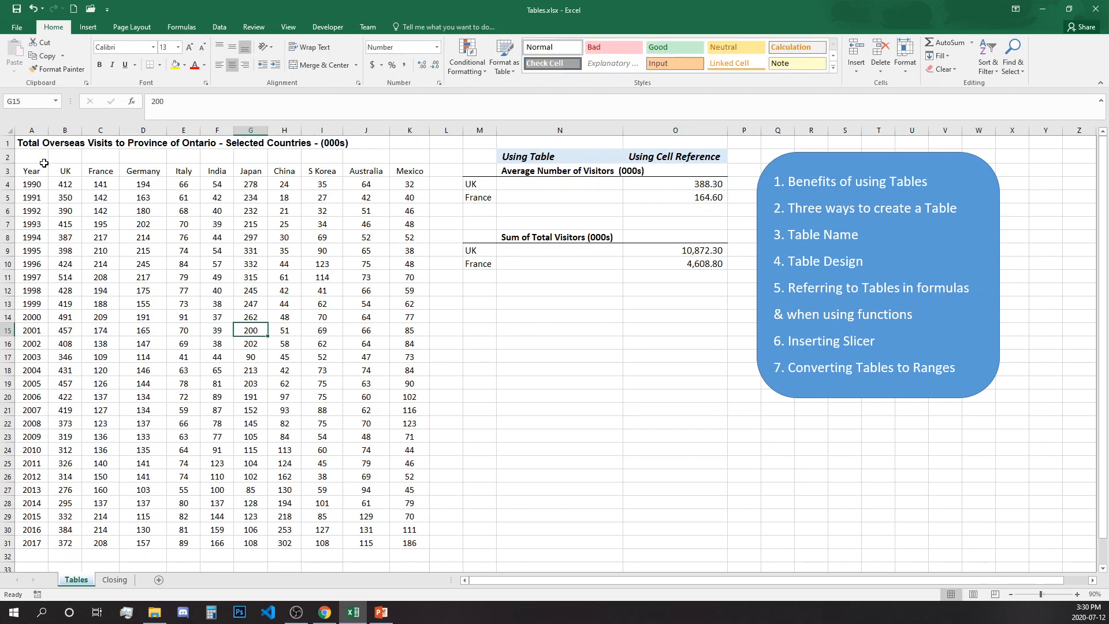
{"action": "left_click", "coordinate": [437, 266]}
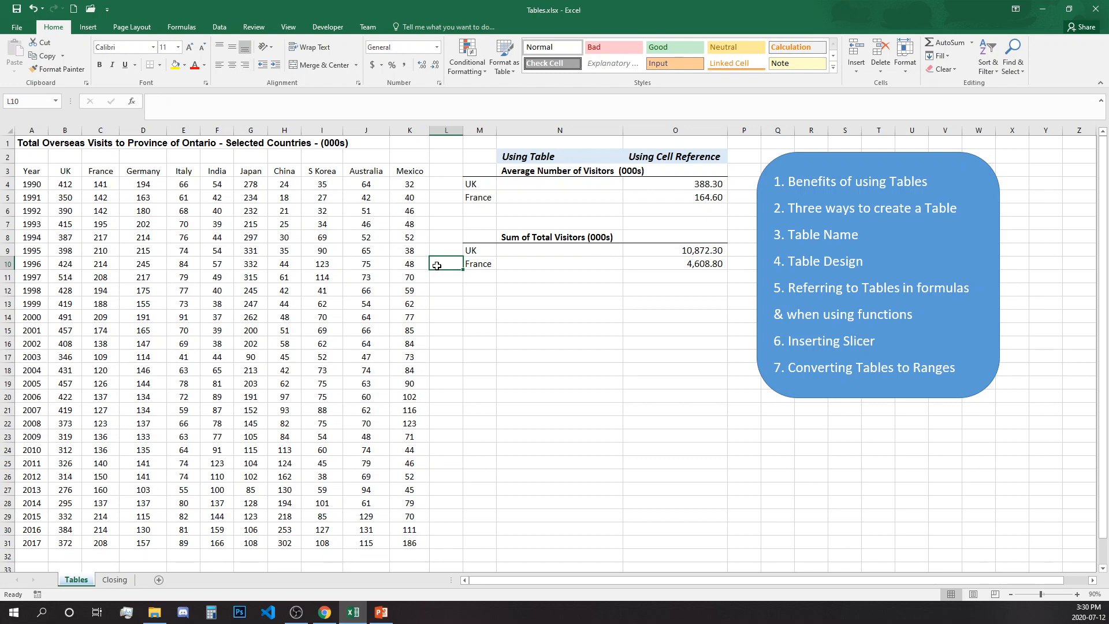
{"action": "type", "text": "30"}
{"action": "key", "text": "Return"}
{"action": "left_click", "coordinate": [448, 261]}
Step: Clear the 2004 row's values, then undo to restore them
{"action": "left_click_drag", "start_coordinate": [33, 371], "coordinate": [404, 370]}
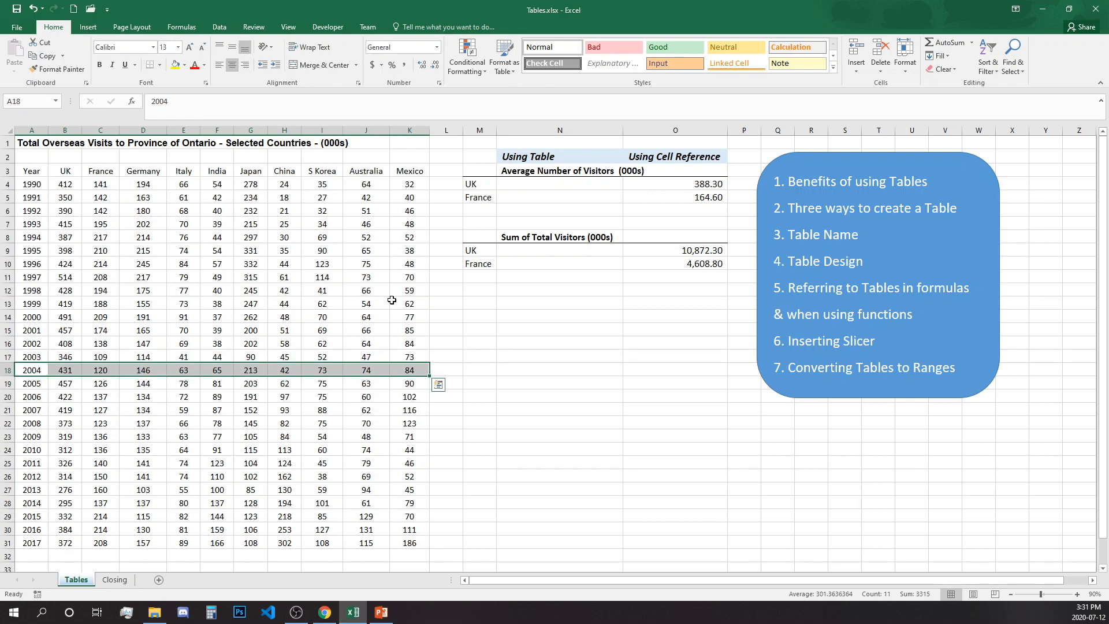
{"action": "left_click_drag", "start_coordinate": [27, 168], "coordinate": [398, 361]}
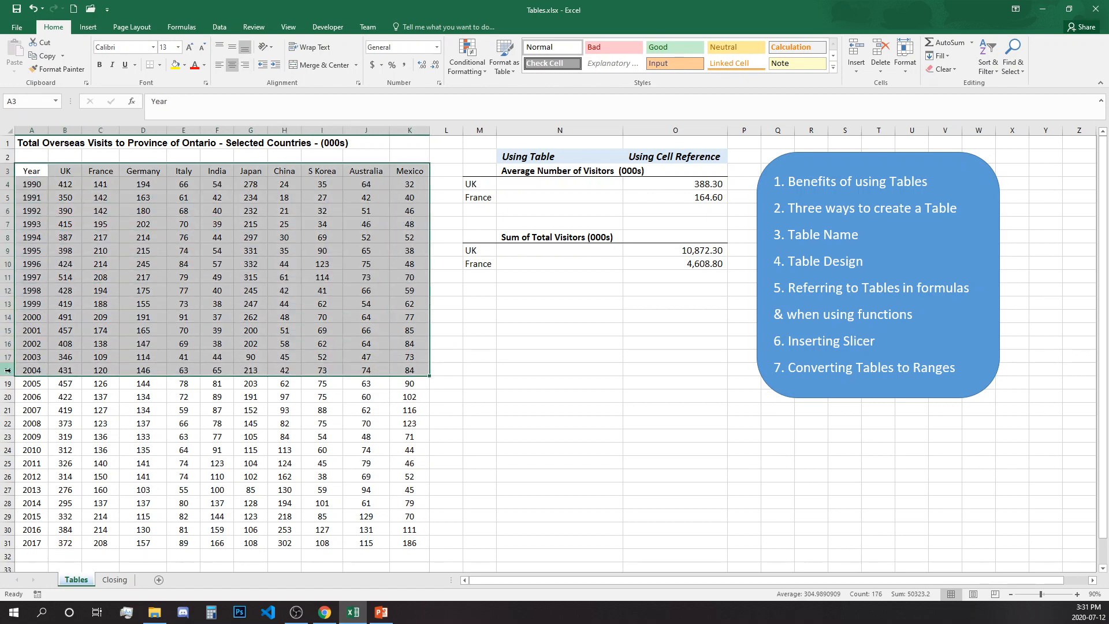
{"action": "left_click_drag", "start_coordinate": [20, 370], "coordinate": [411, 370]}
{"action": "key", "text": "Delete"}
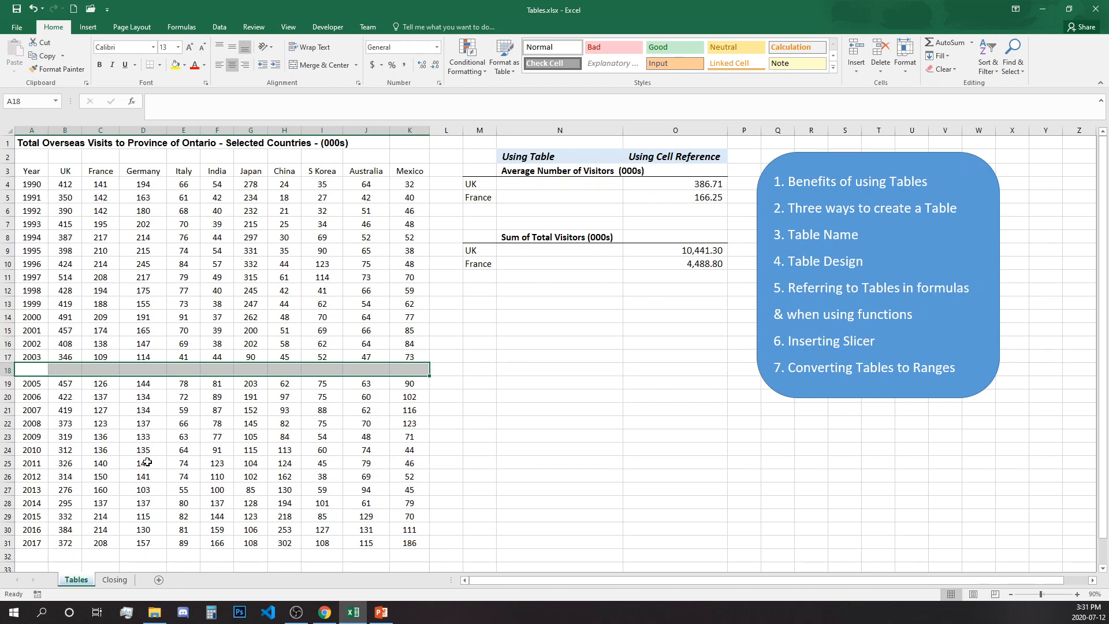
{"action": "key", "text": "ctrl+z"}
{"action": "left_click", "coordinate": [337, 426]}
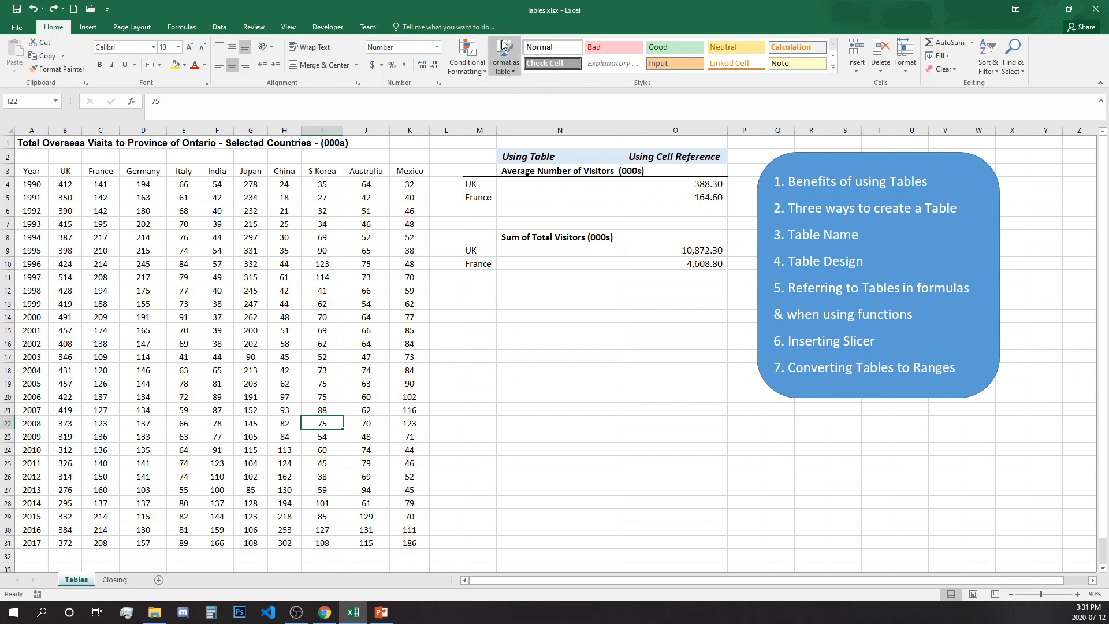
Step: Apply Table Style Light 11 to A3:K31, keeping My table has headers checked
{"action": "left_click", "coordinate": [514, 72]}
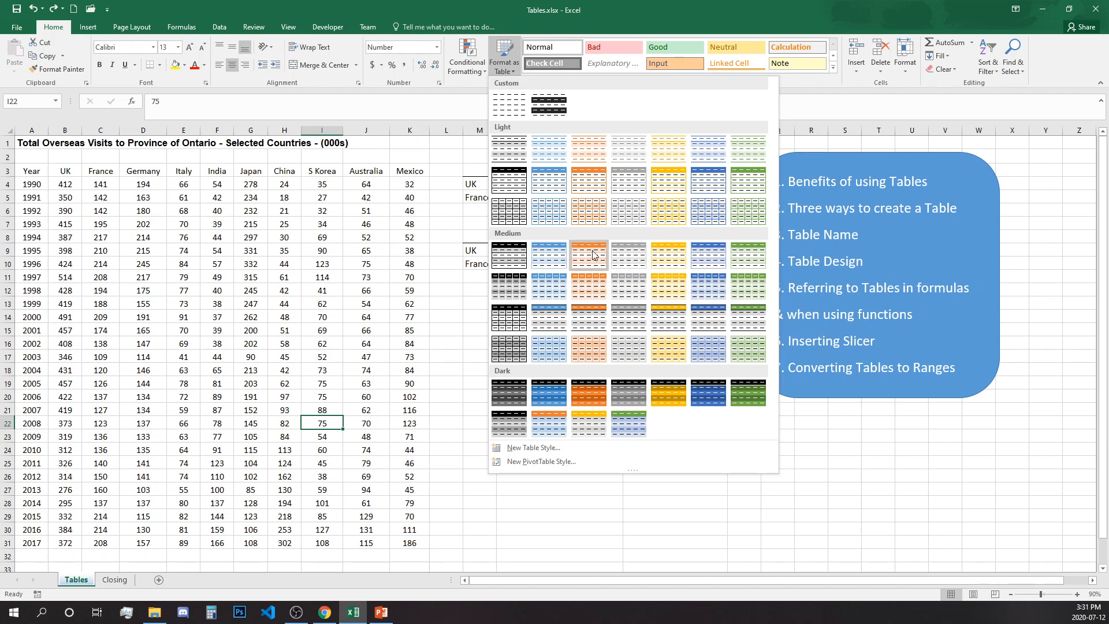
{"action": "left_click", "coordinate": [635, 184]}
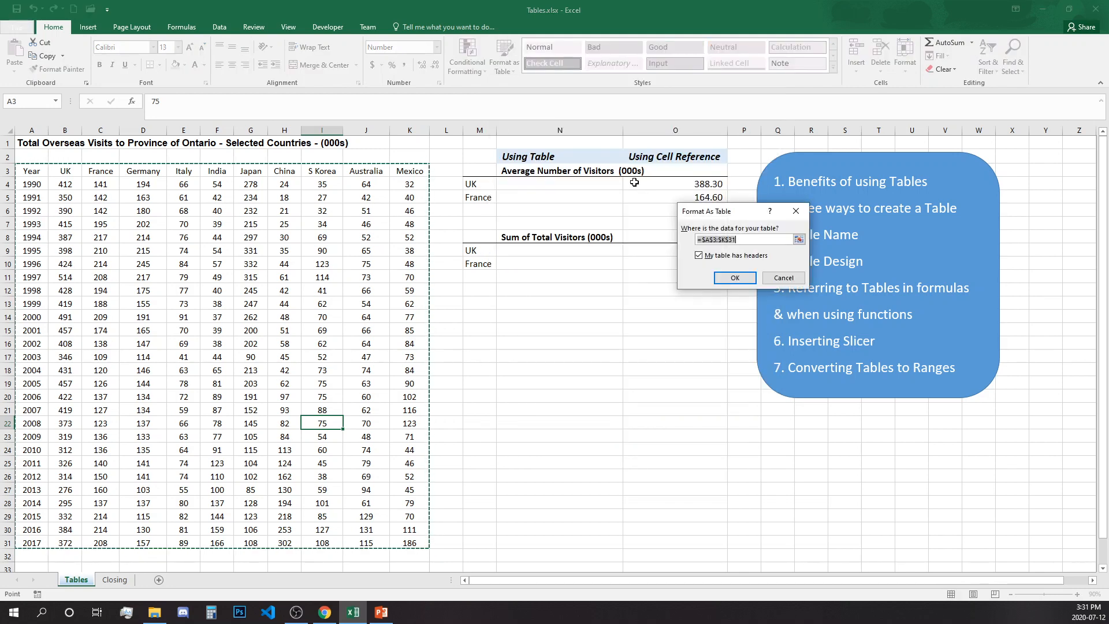
{"action": "left_click_drag", "start_coordinate": [748, 213], "coordinate": [585, 310]}
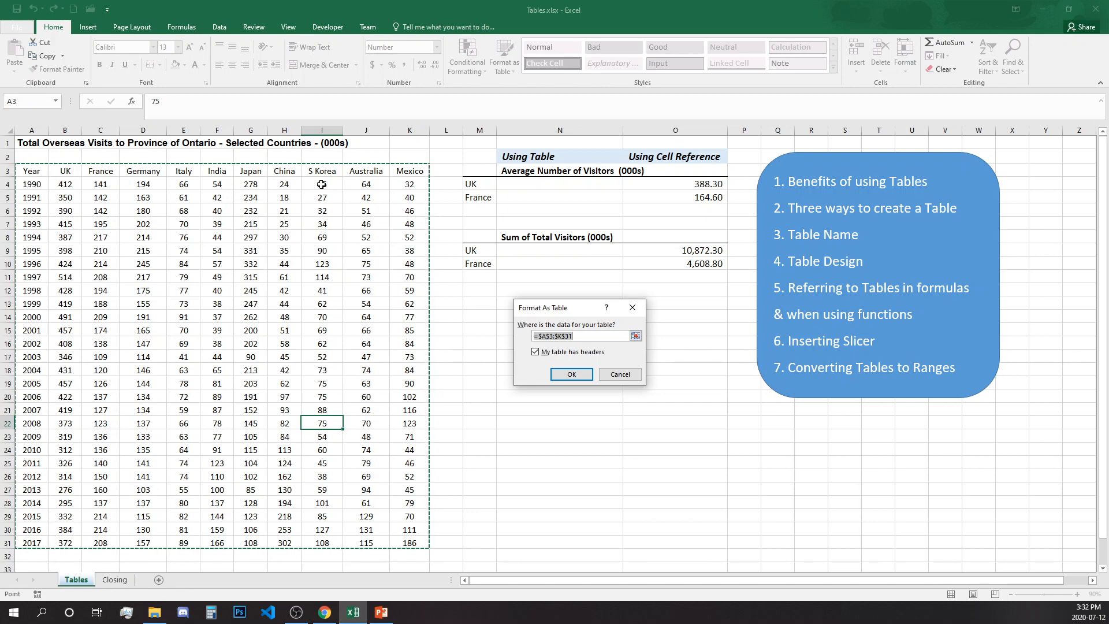
{"action": "left_click", "coordinate": [572, 374]}
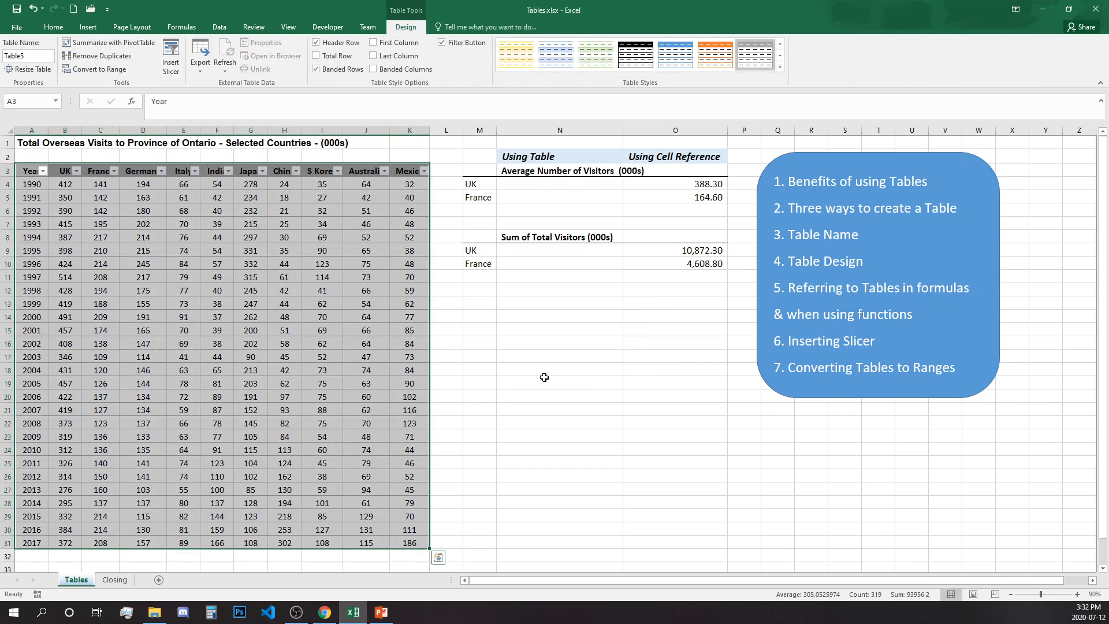
{"action": "left_click", "coordinate": [544, 376]}
Step: Undo the table, recreate A3:K31 as Table6 via Insert > Table, and browse the styles
{"action": "left_click", "coordinate": [353, 357]}
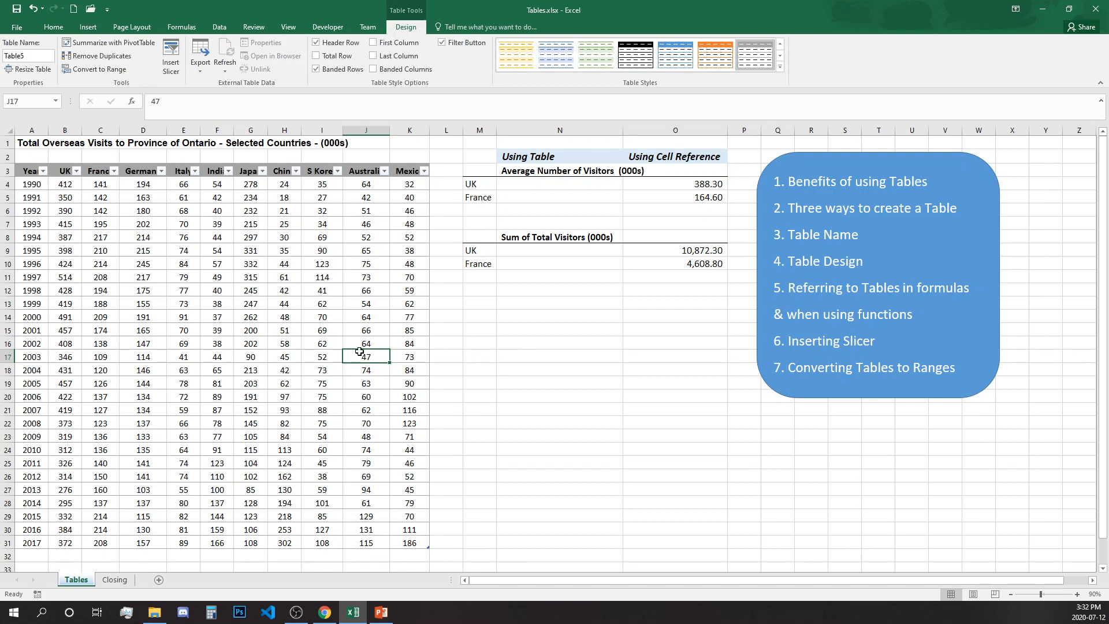
{"action": "key", "text": "ctrl+z"}
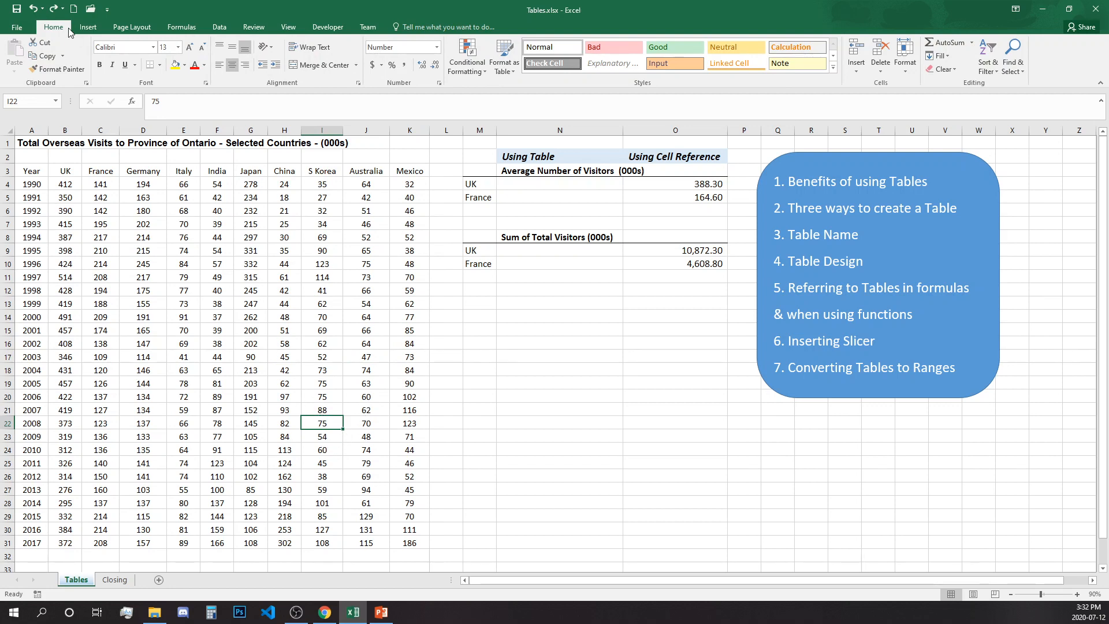
{"action": "left_click", "coordinate": [87, 28]}
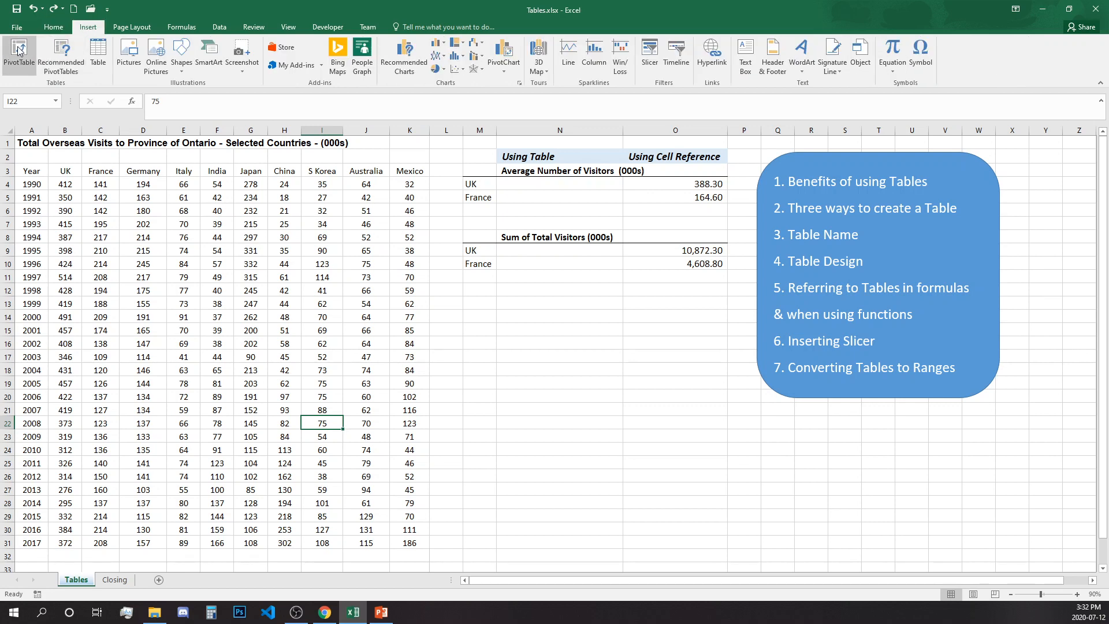
{"action": "left_click", "coordinate": [99, 56]}
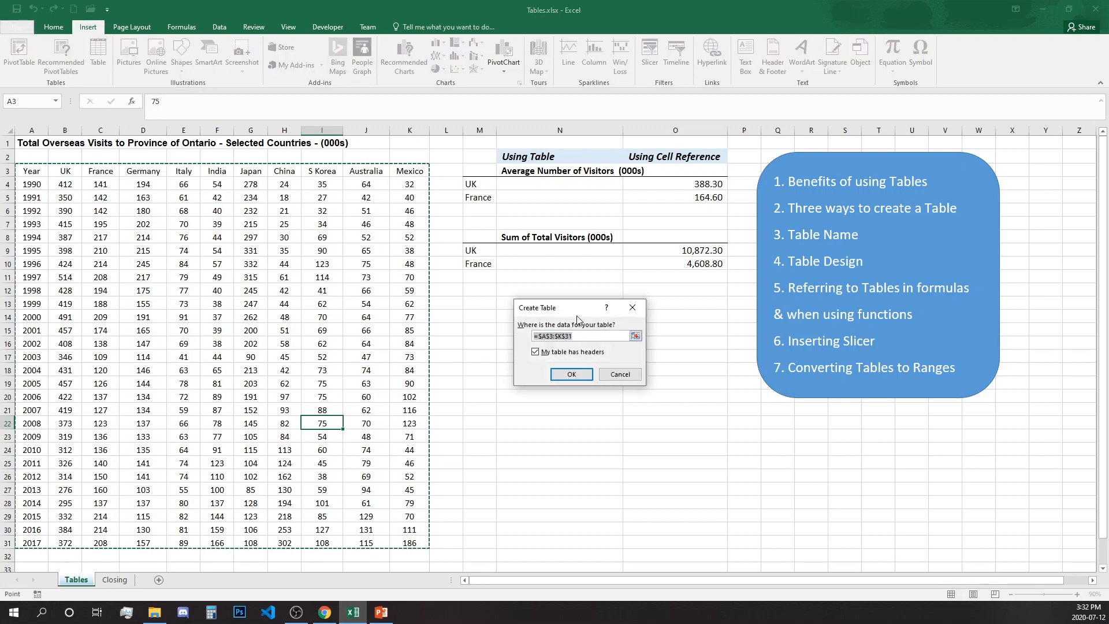
{"action": "left_click", "coordinate": [588, 375]}
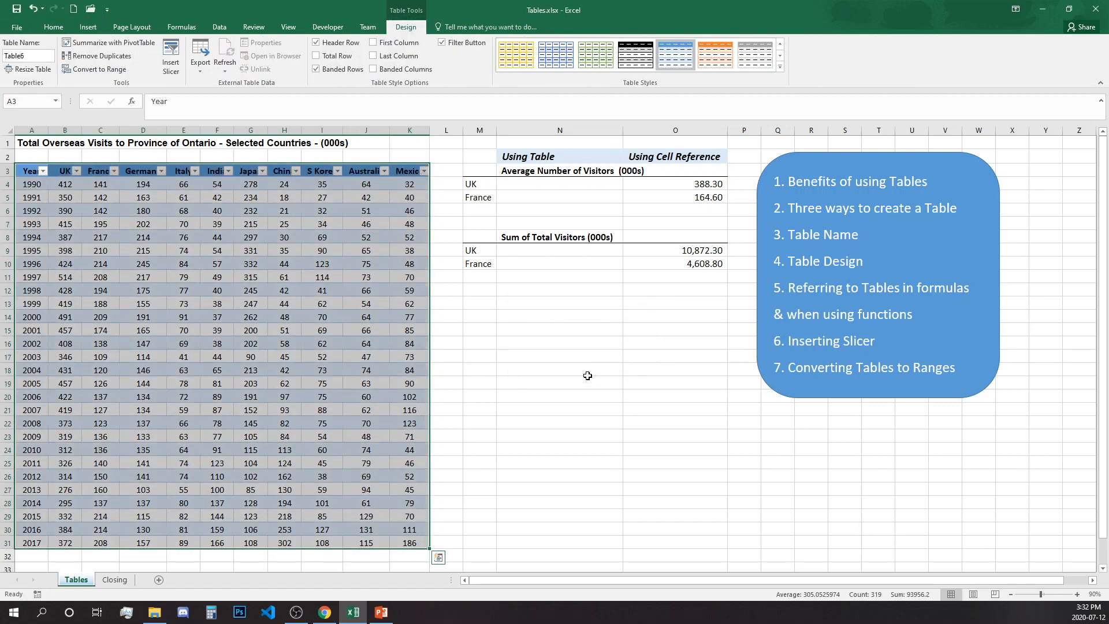
{"action": "left_click", "coordinate": [780, 66]}
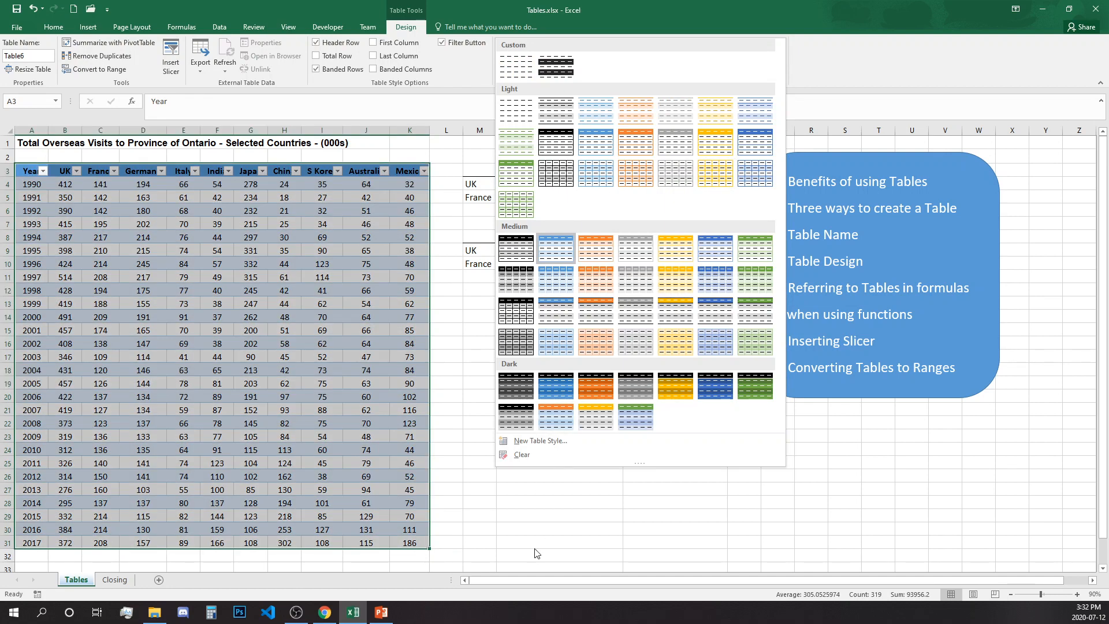
{"action": "left_click", "coordinate": [533, 537]}
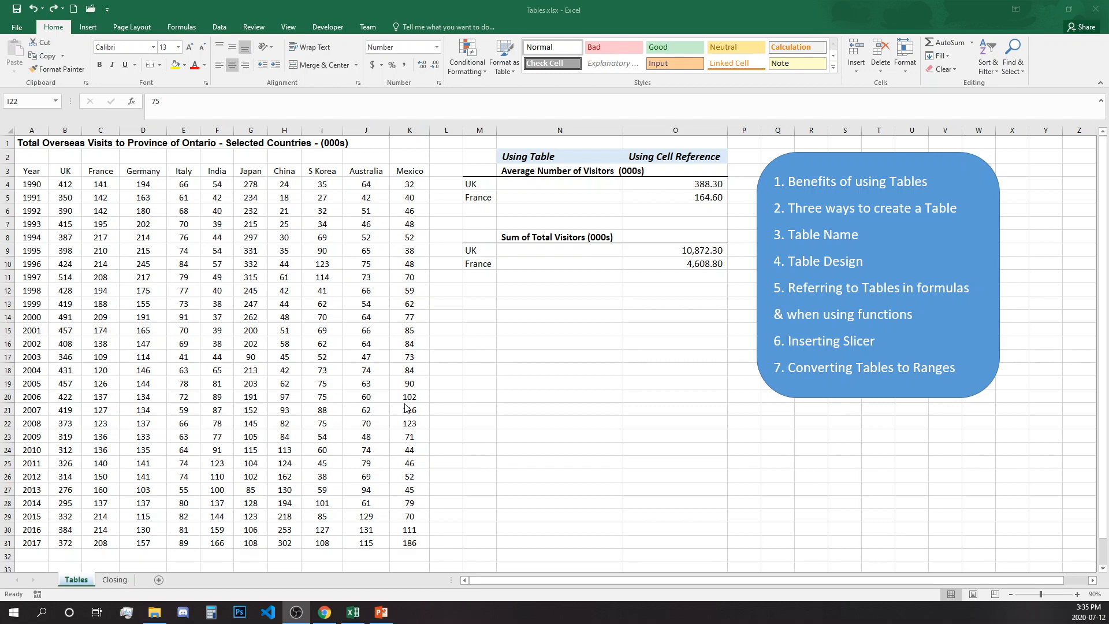
Step: Recreate A3:K31 as a table with Ctrl+T and apply Table Style Light 2
{"action": "left_click", "coordinate": [324, 358]}
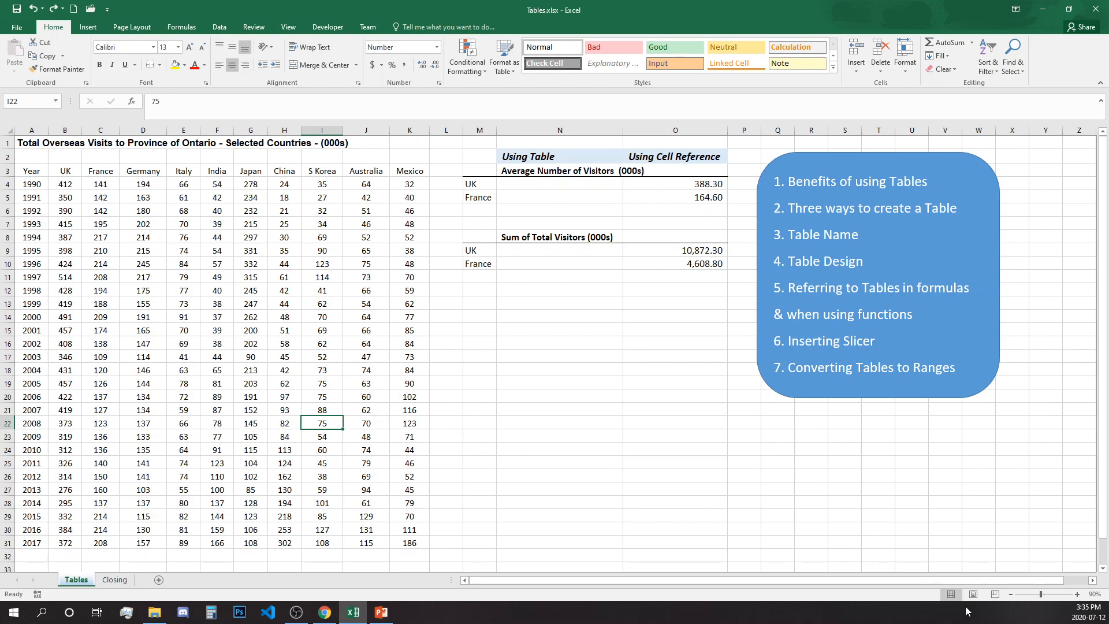
{"action": "key", "text": "ctrl+t"}
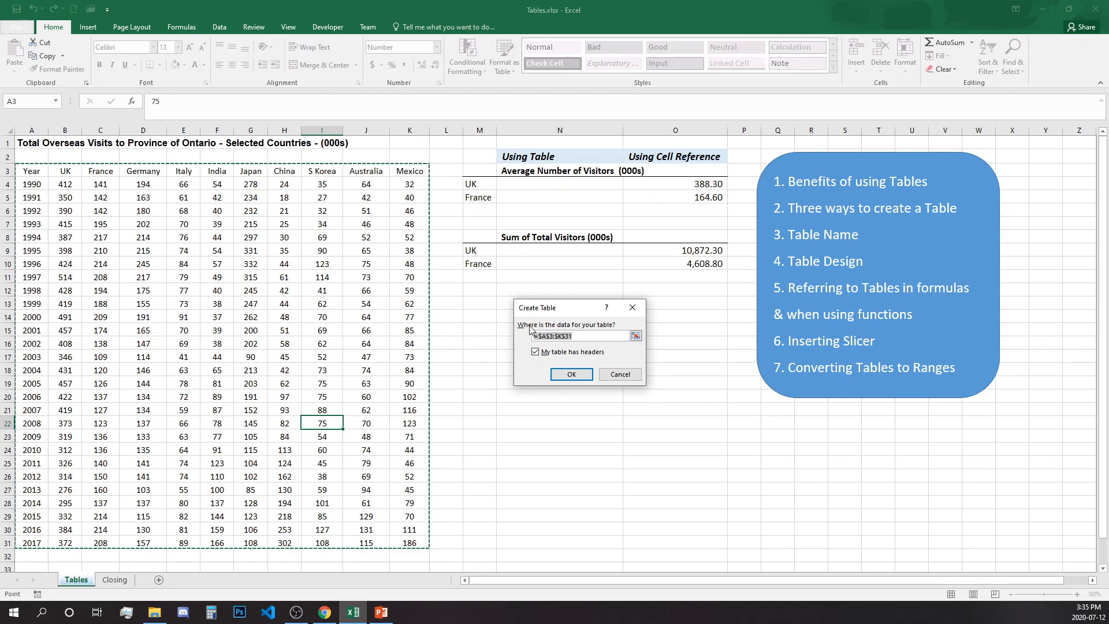
{"action": "left_click", "coordinate": [565, 376]}
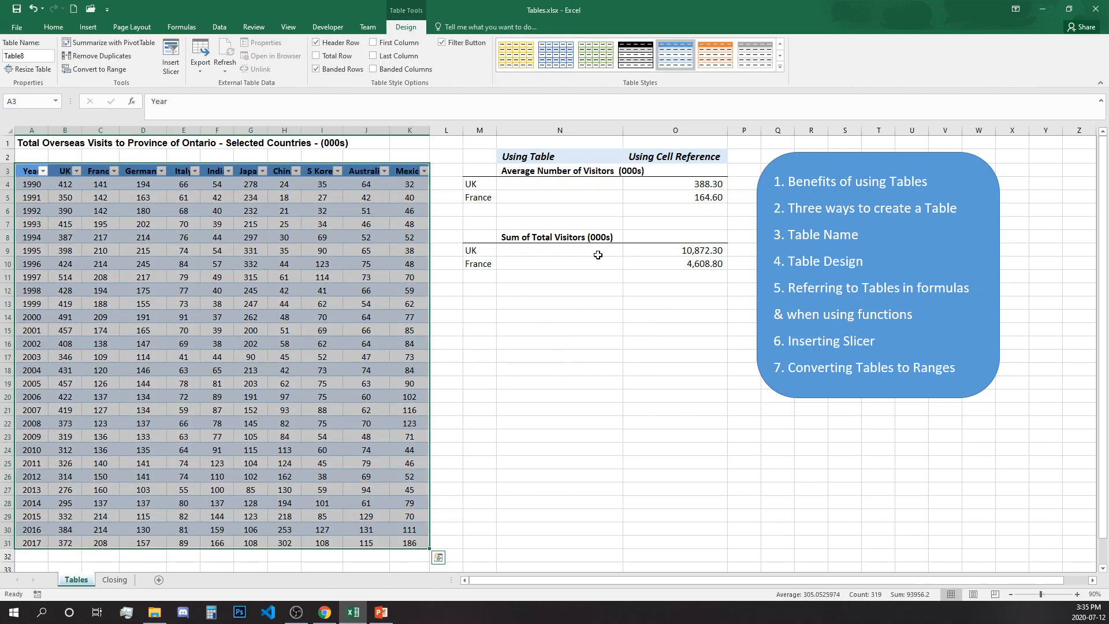
{"action": "left_click", "coordinate": [779, 68]}
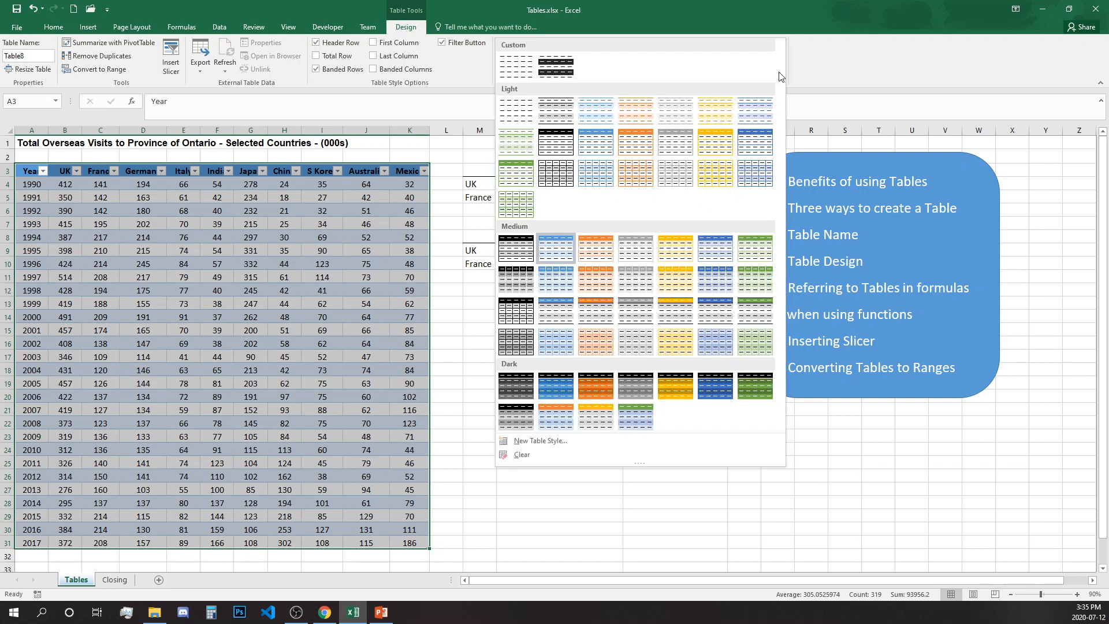
{"action": "left_click", "coordinate": [608, 105]}
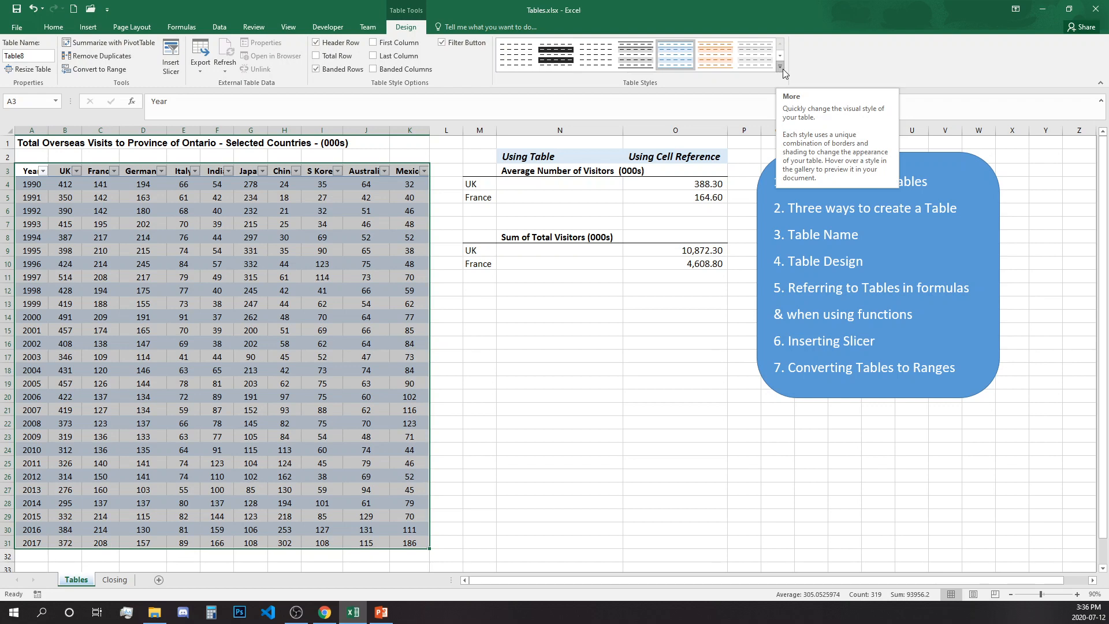
Step: Try the header, first/last column and banding options, leaving the Year column bold
{"action": "left_click", "coordinate": [374, 43]}
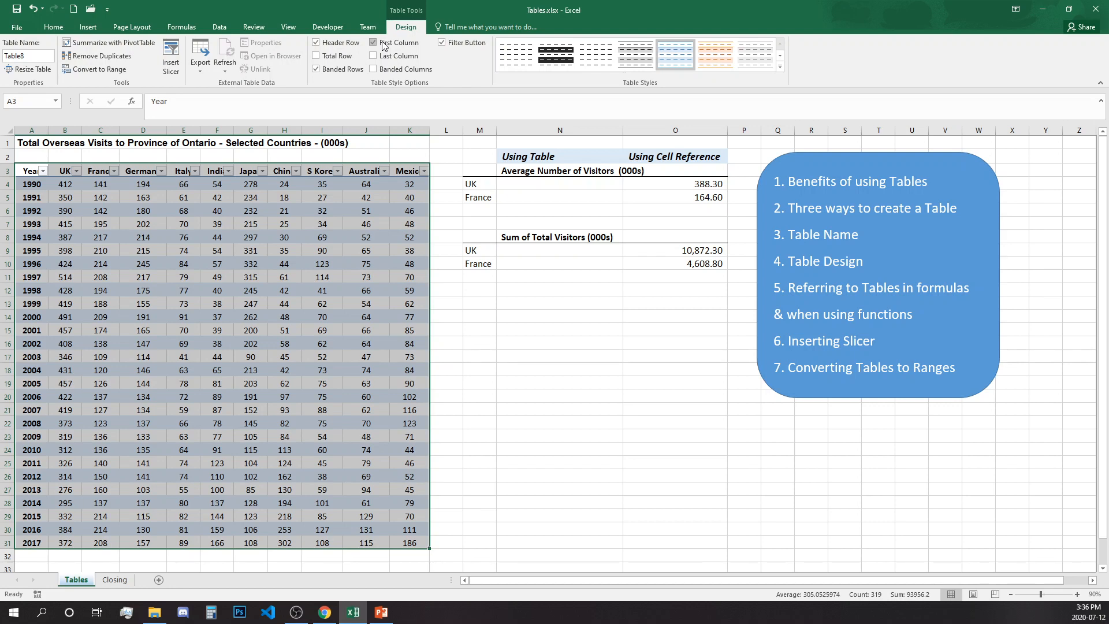
{"action": "left_click", "coordinate": [344, 49]}
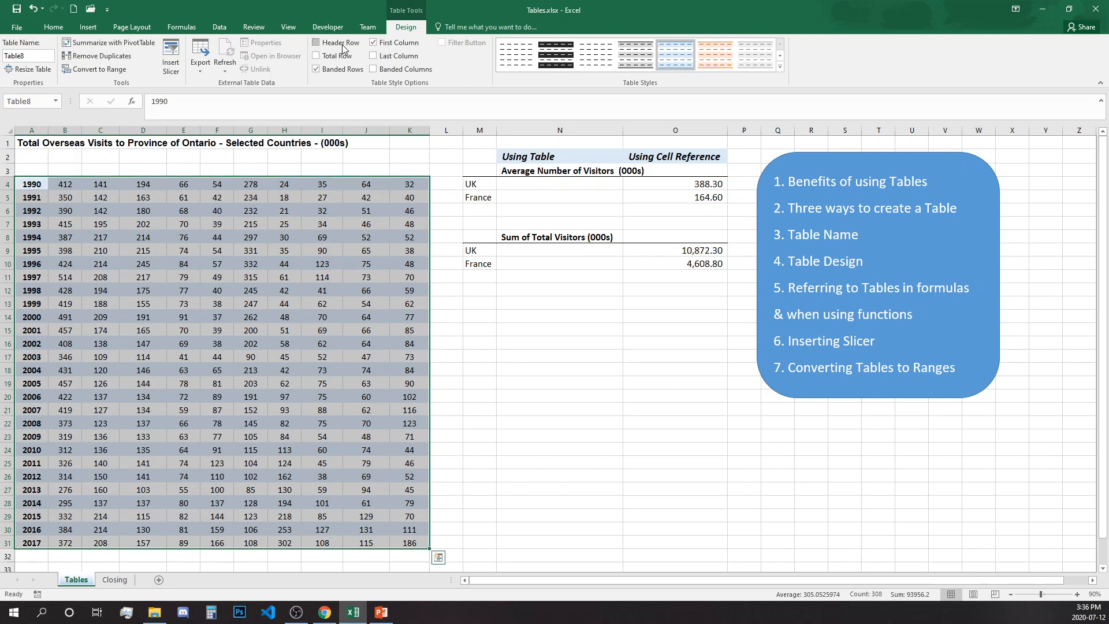
{"action": "left_click", "coordinate": [343, 49]}
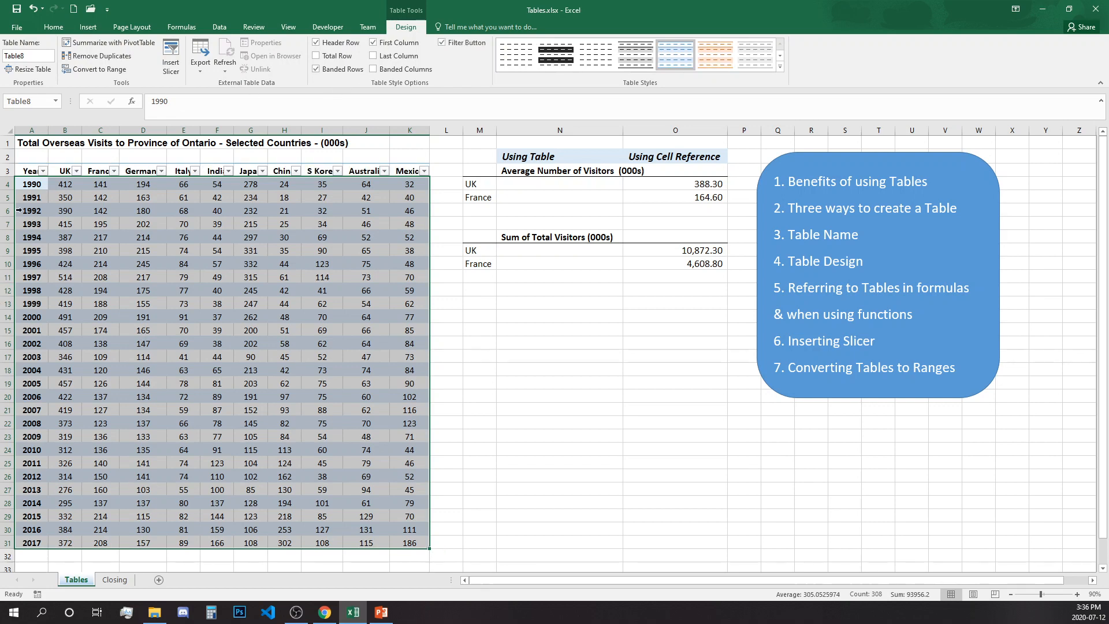
{"action": "left_click", "coordinate": [413, 46]}
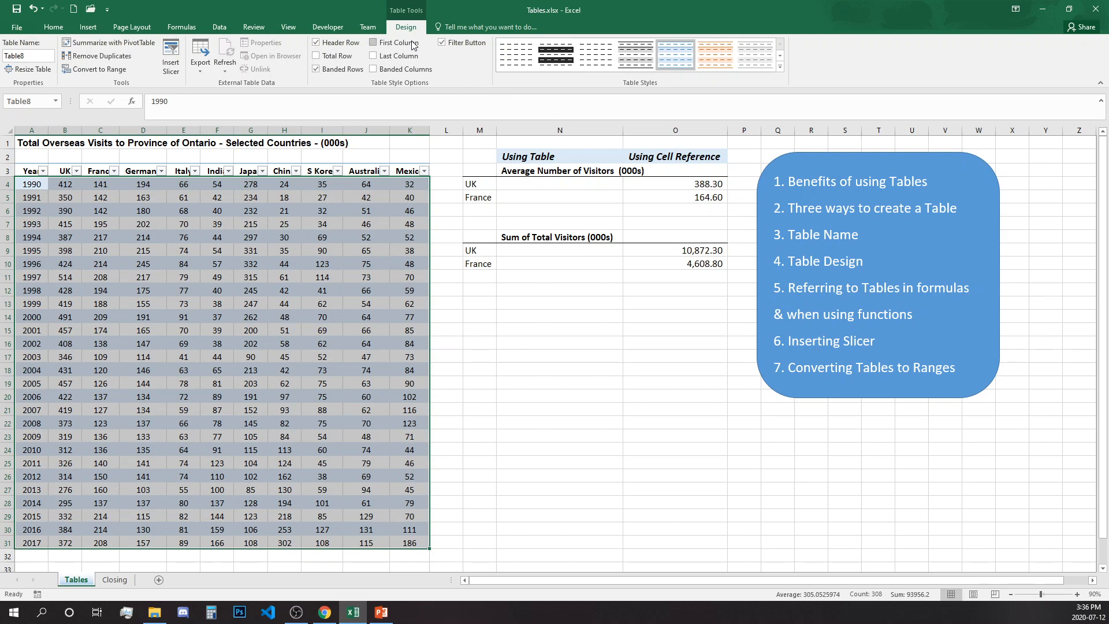
{"action": "left_click", "coordinate": [414, 45]}
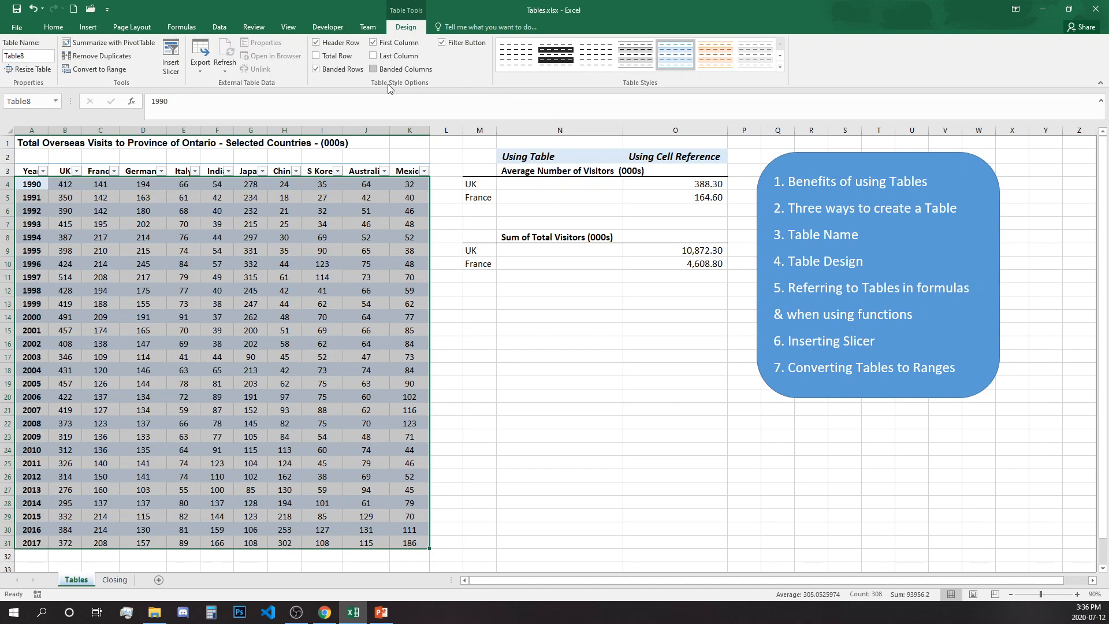
{"action": "left_click", "coordinate": [388, 57]}
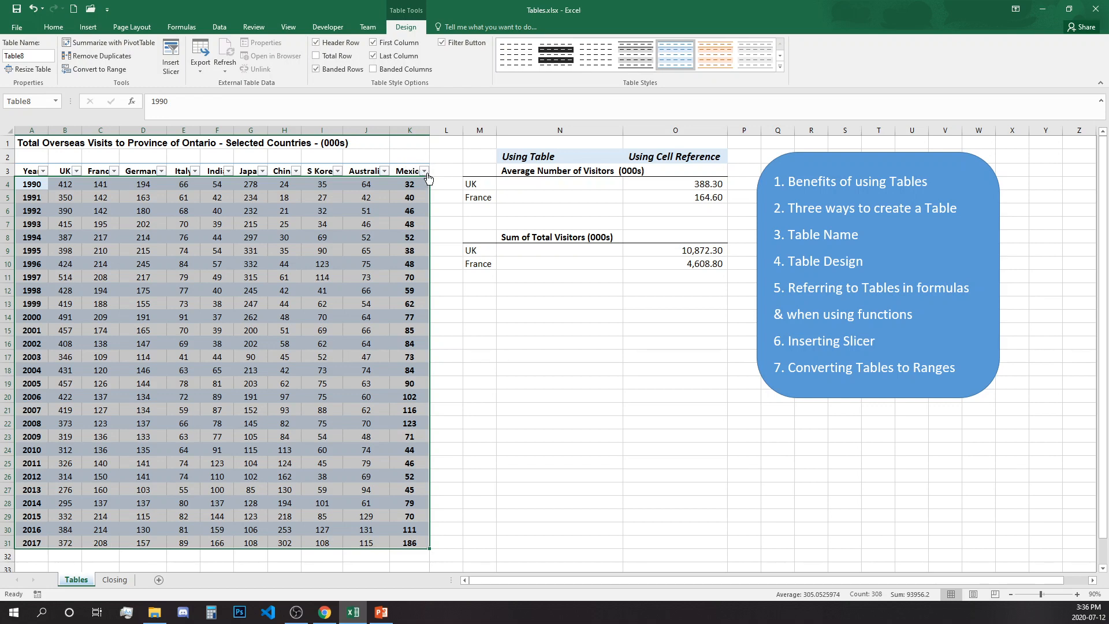
{"action": "left_click", "coordinate": [392, 56]}
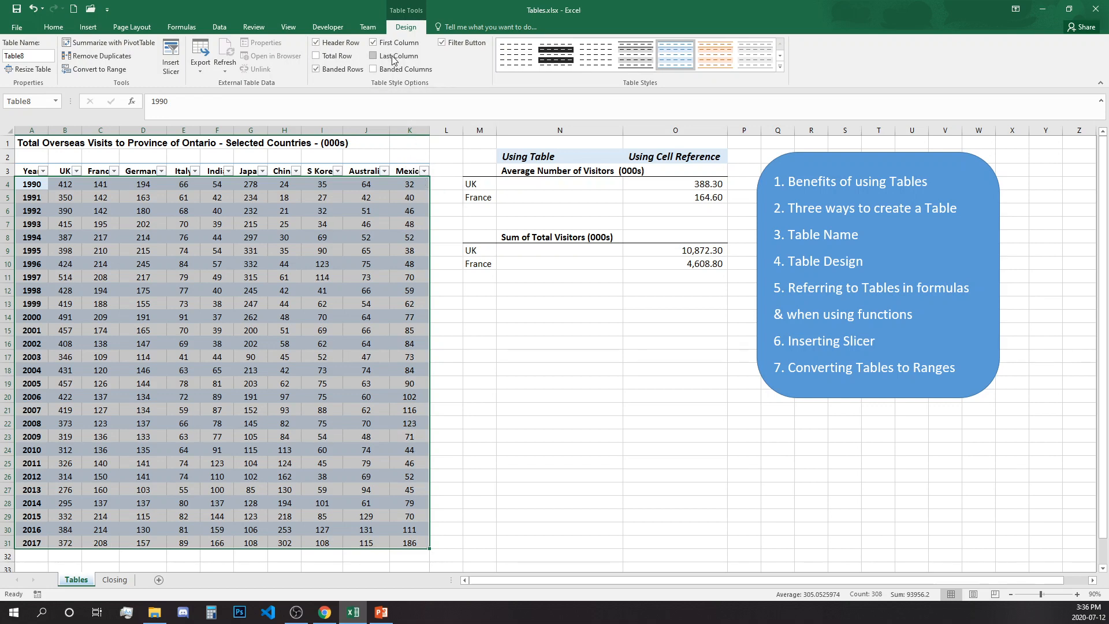
{"action": "left_click", "coordinate": [339, 71]}
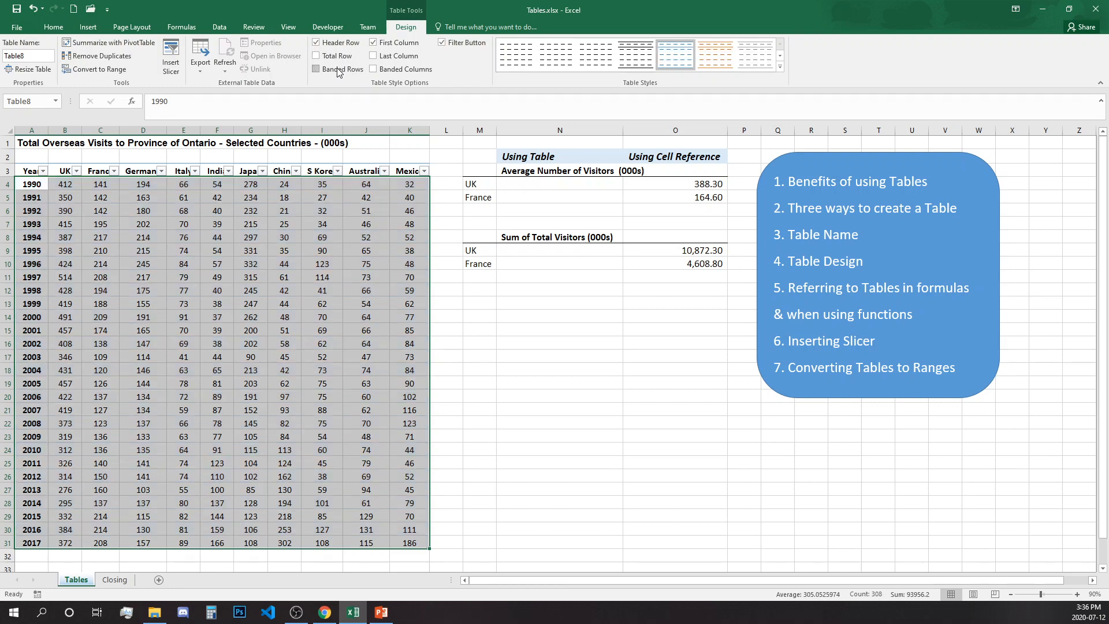
{"action": "left_click", "coordinate": [339, 70]}
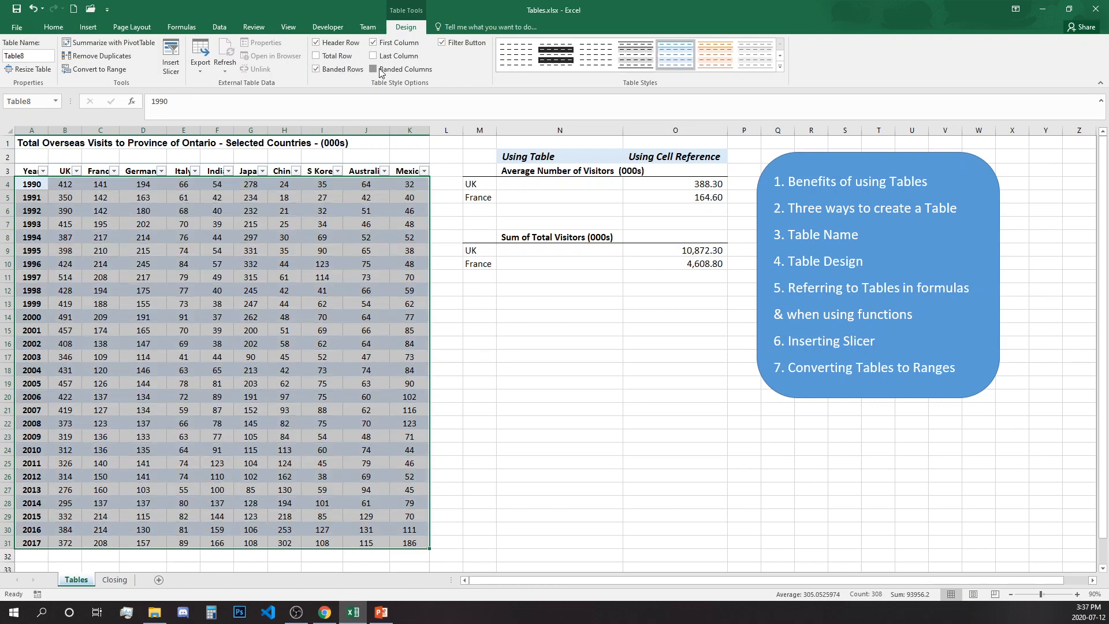
{"action": "left_click", "coordinate": [381, 71]}
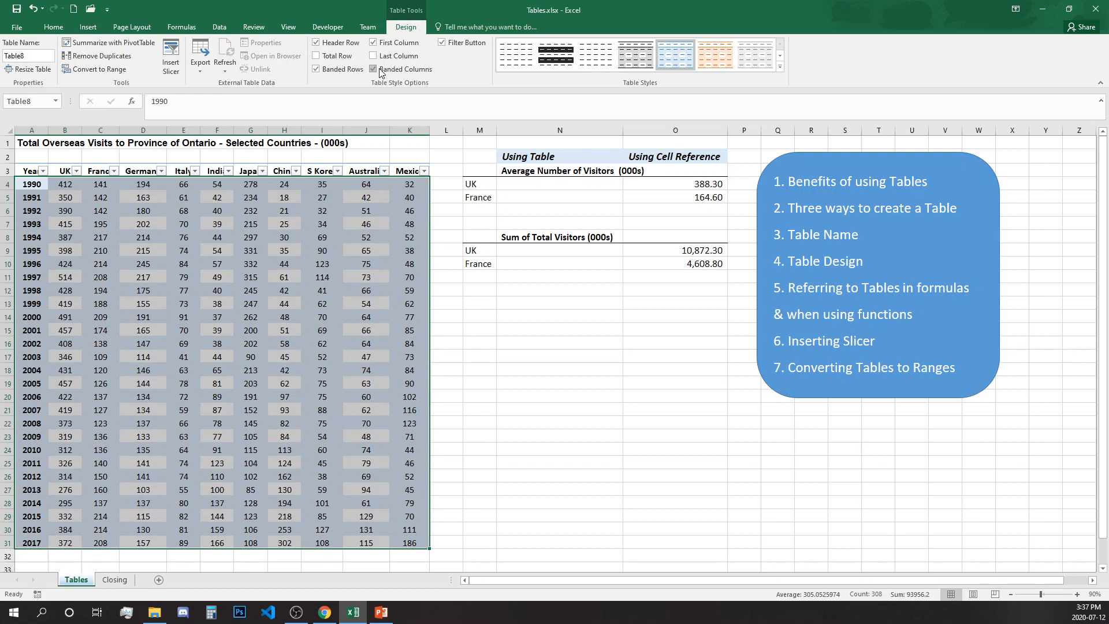
{"action": "left_click", "coordinate": [373, 69]}
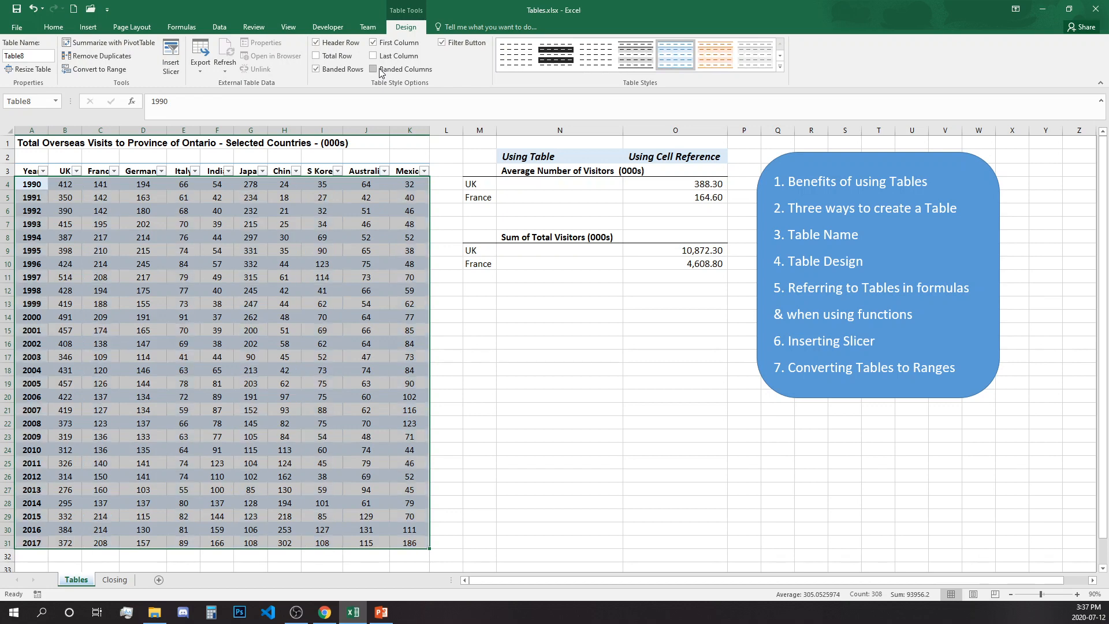
{"action": "left_click", "coordinate": [360, 283]}
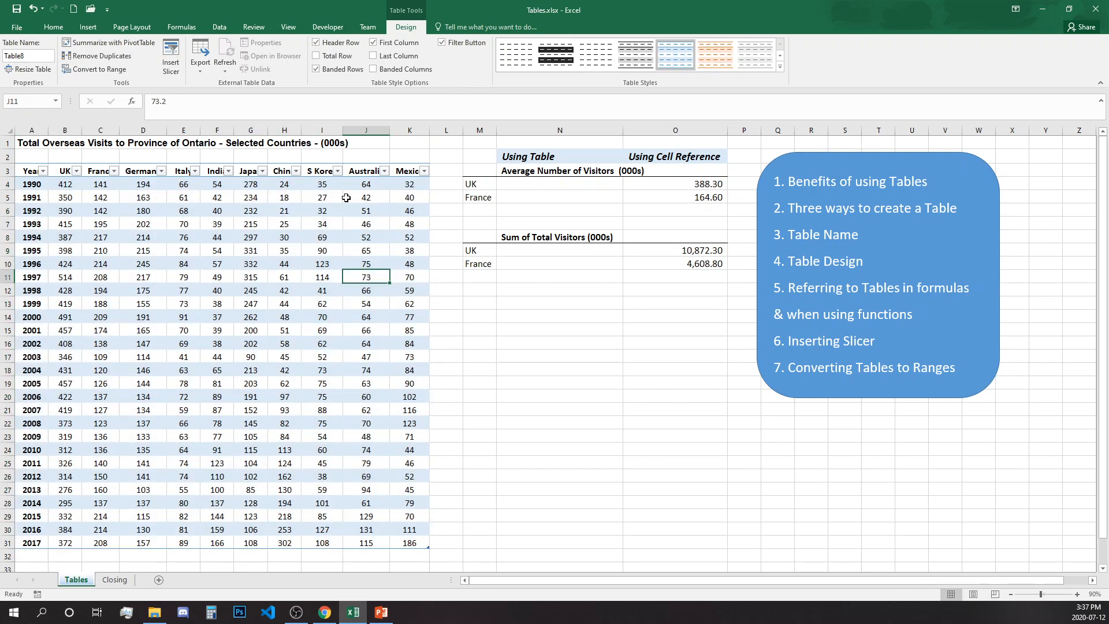
Step: Add a Total row and extend totals to every country column, e.g. UK 10,872
{"action": "left_click", "coordinate": [325, 57]}
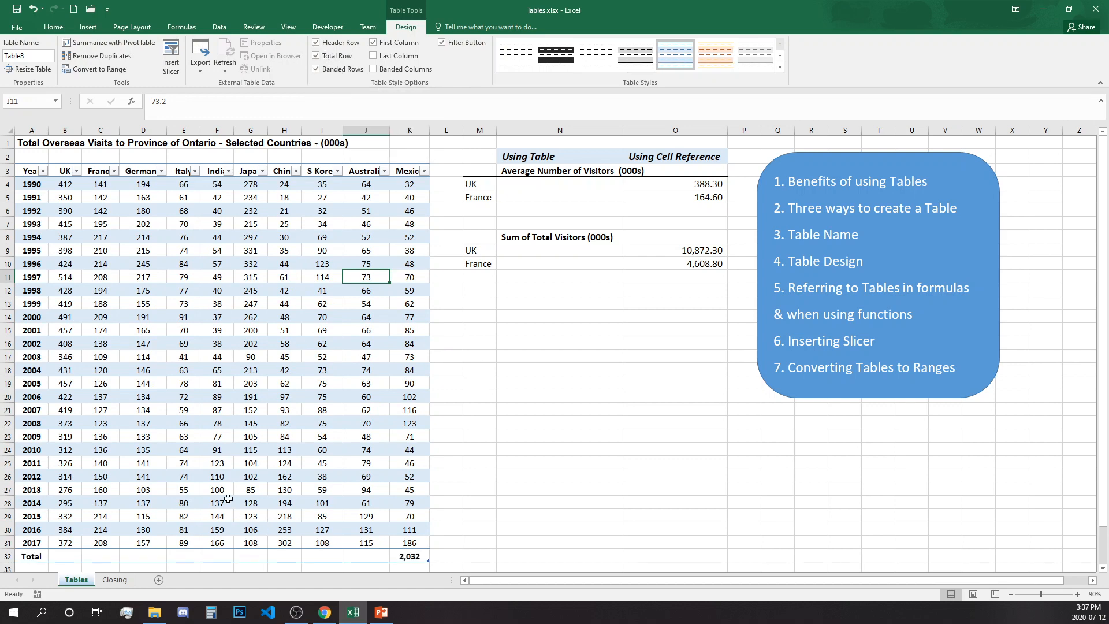
{"action": "scroll", "coordinate": [228, 498], "scroll_direction": "down", "scroll_amount": 1}
{"action": "scroll", "coordinate": [228, 498], "scroll_direction": "down", "scroll_amount": 1}
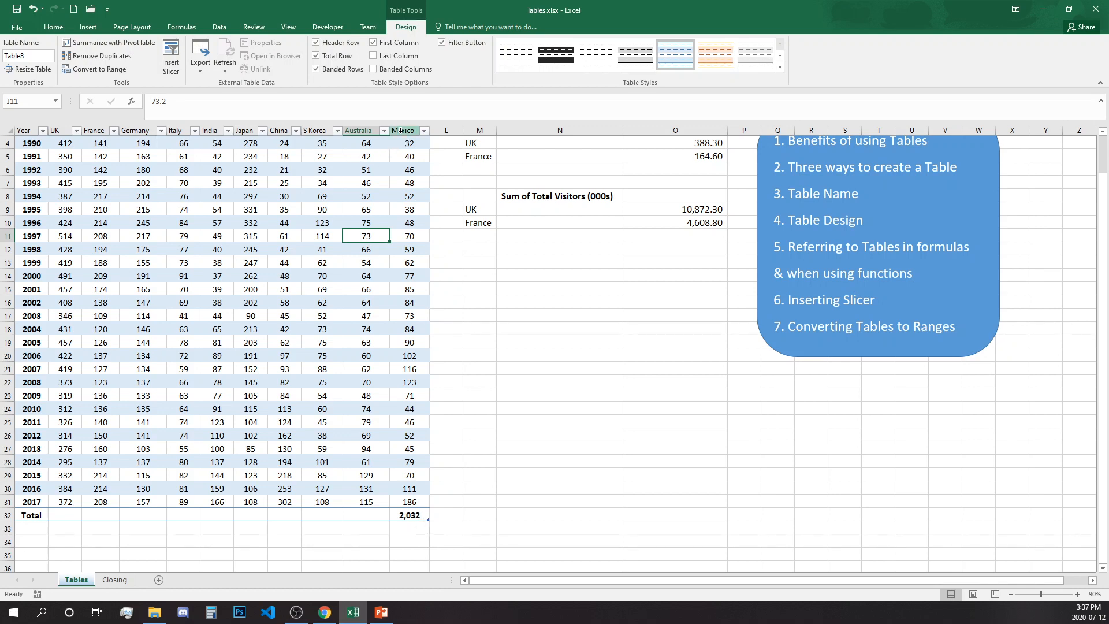
{"action": "left_click", "coordinate": [421, 516]}
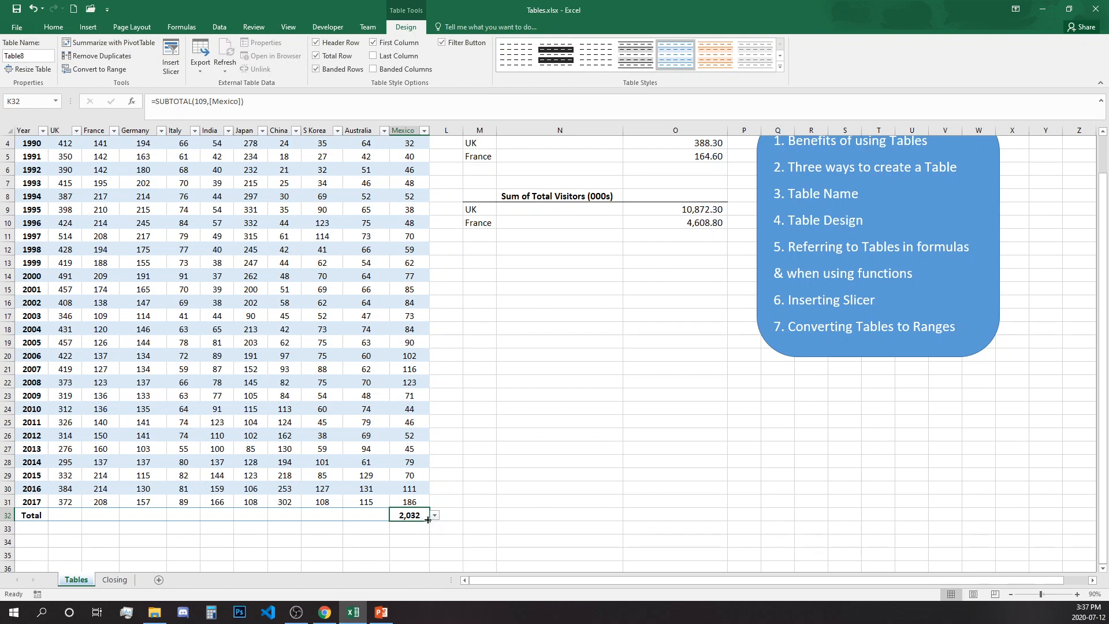
{"action": "left_click_drag", "start_coordinate": [429, 521], "coordinate": [51, 541]}
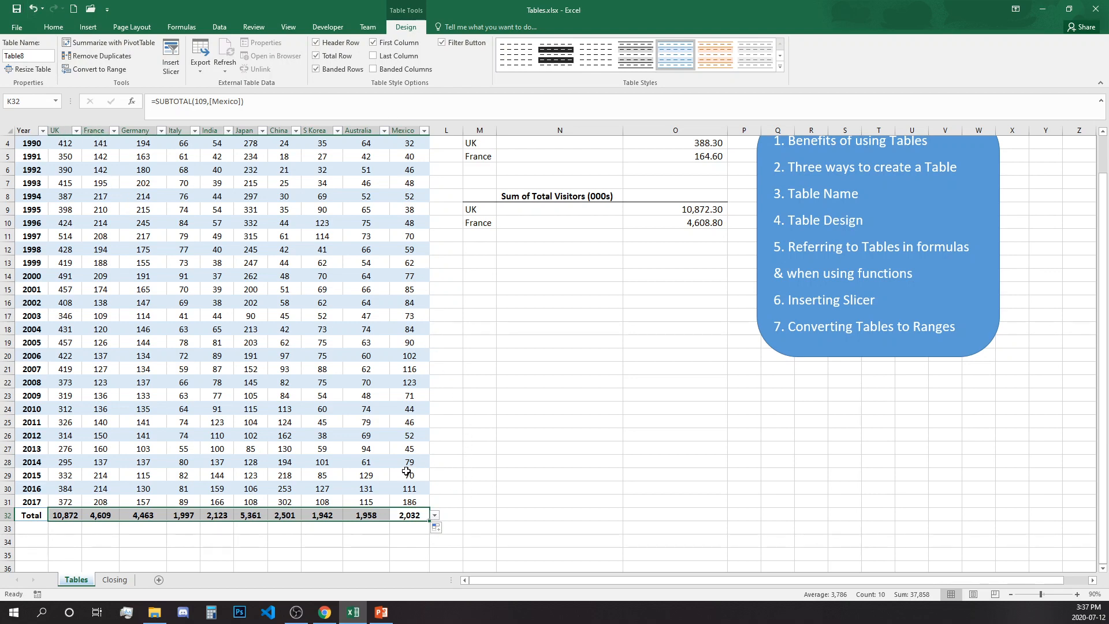
{"action": "scroll", "coordinate": [354, 403], "scroll_direction": "up", "scroll_amount": 1}
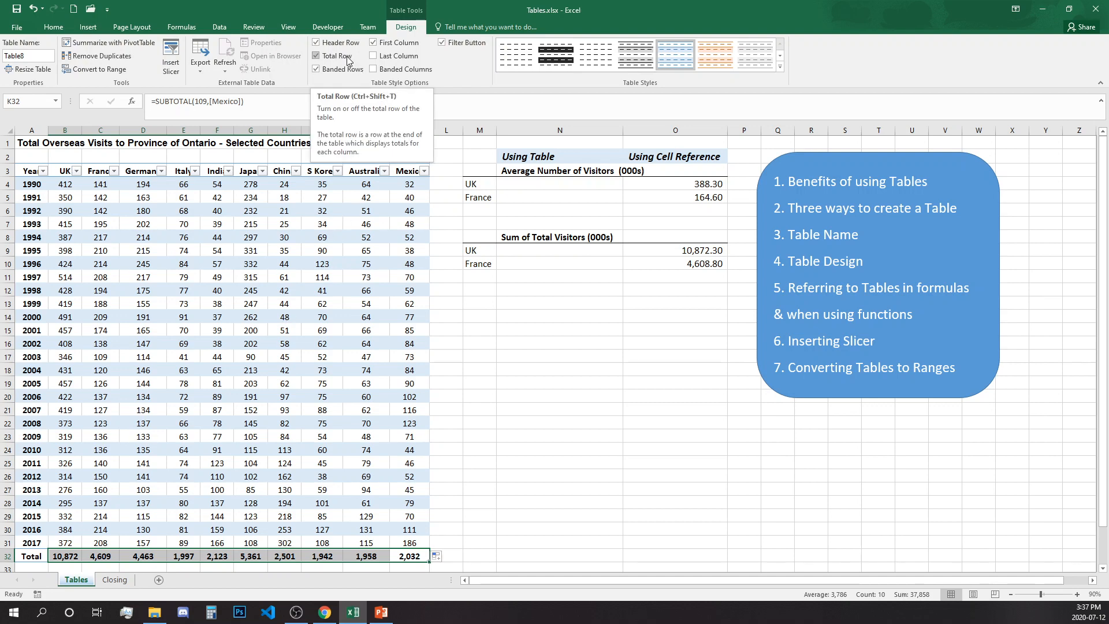
Step: Uncheck Total Row so the table ends at the 2017 row (row 31)
{"action": "left_click", "coordinate": [346, 56]}
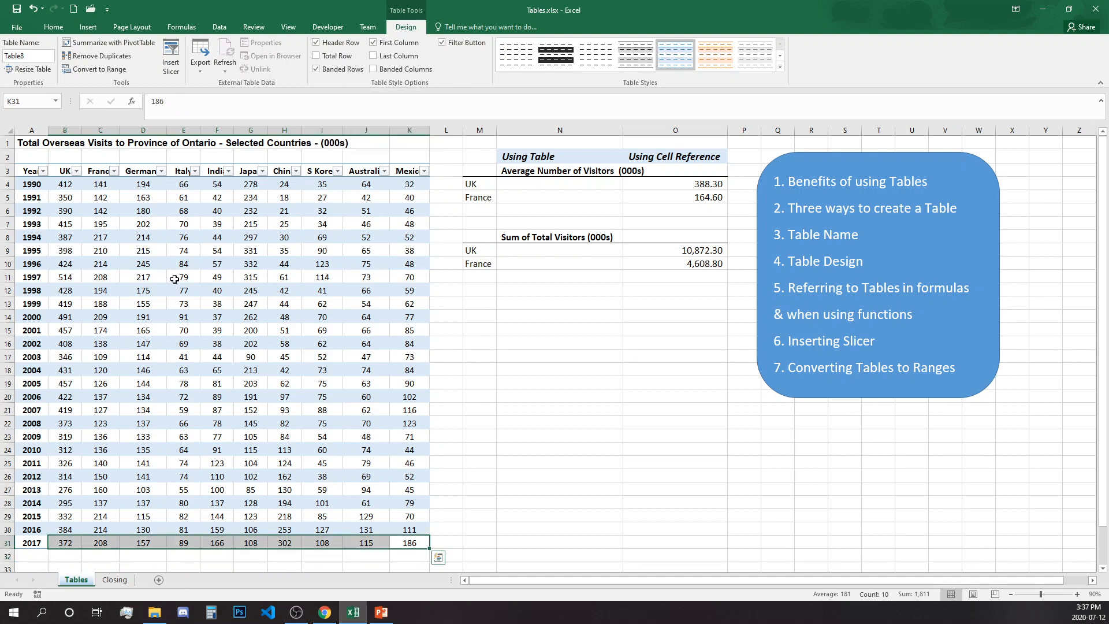
{"action": "left_click", "coordinate": [150, 278]}
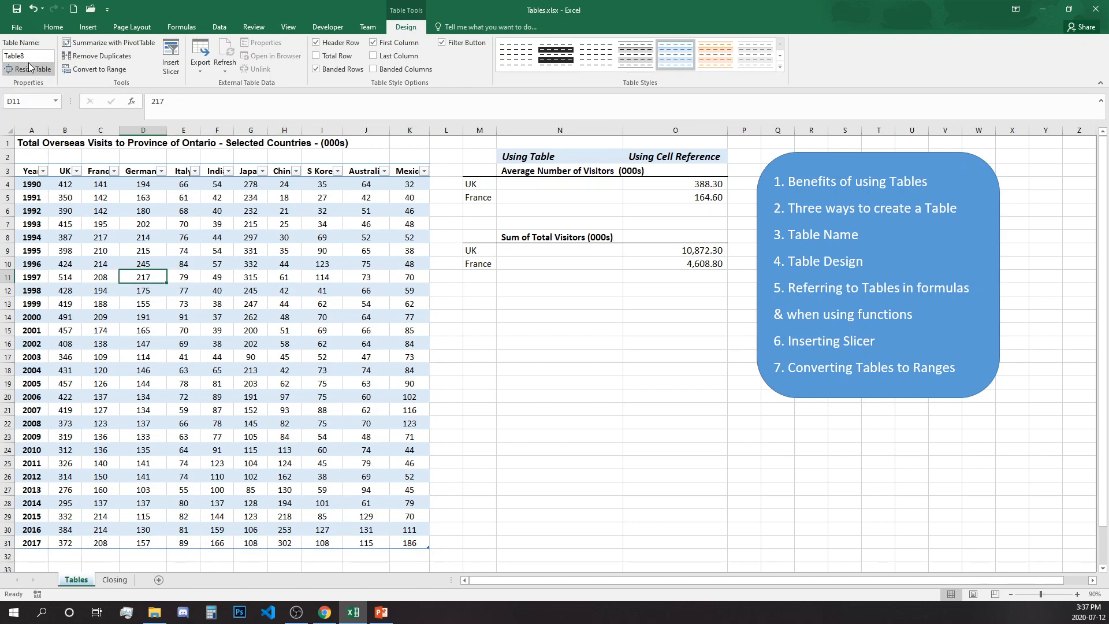
{"action": "scroll", "coordinate": [30, 78], "scroll_direction": "up", "scroll_amount": 1}
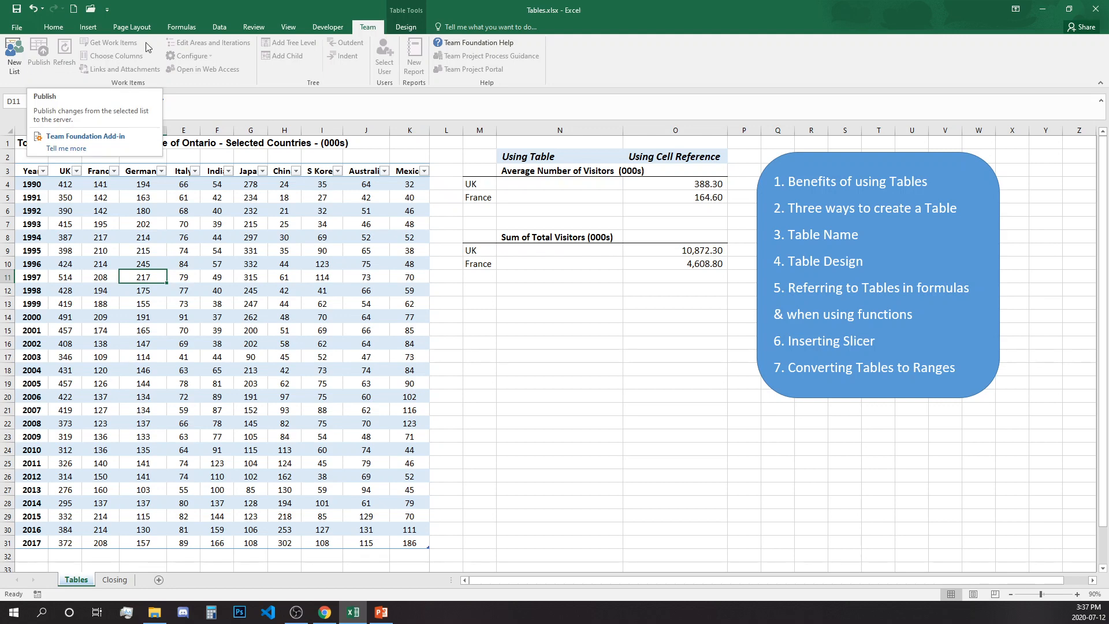
{"action": "left_click", "coordinate": [307, 343]}
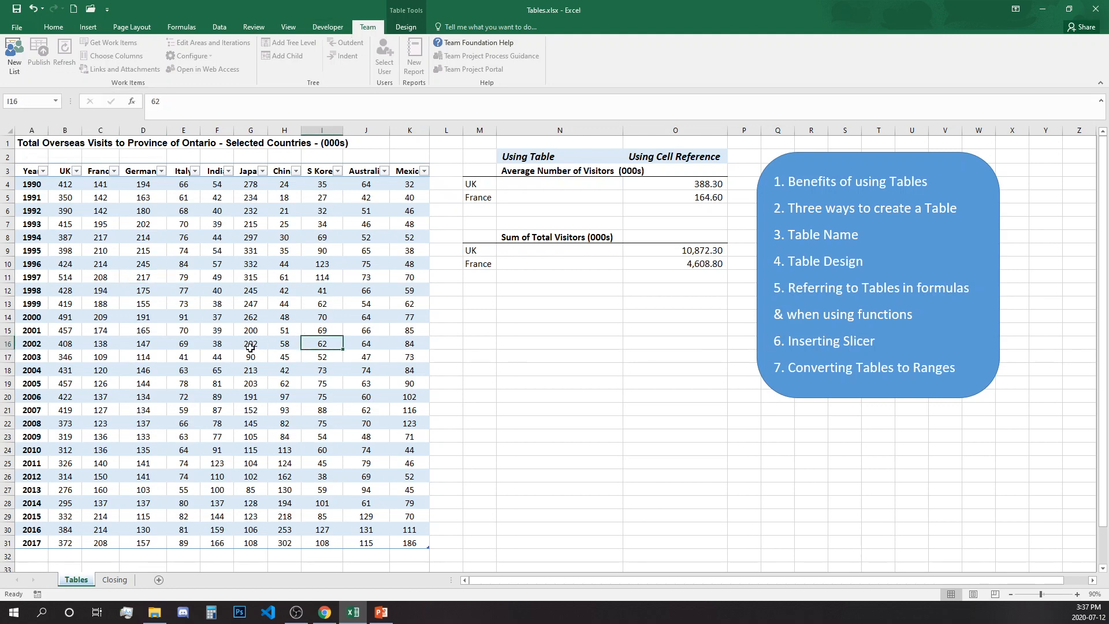
{"action": "left_click", "coordinate": [403, 28]}
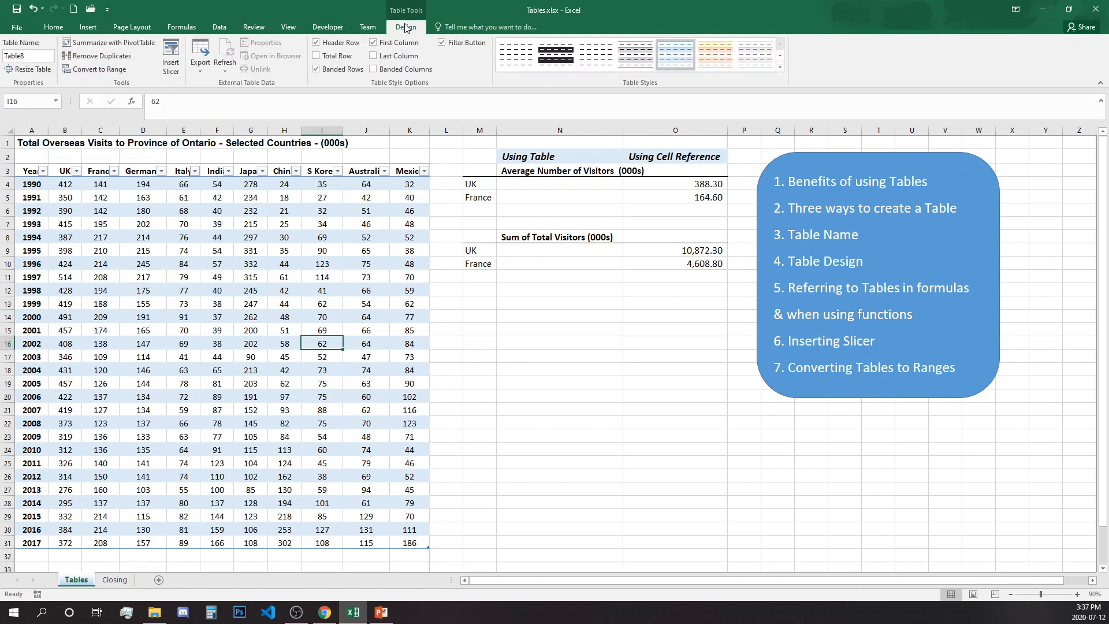
Step: Replace Table8 with OntarioVisits in the Table Name box
{"action": "left_click", "coordinate": [39, 54]}
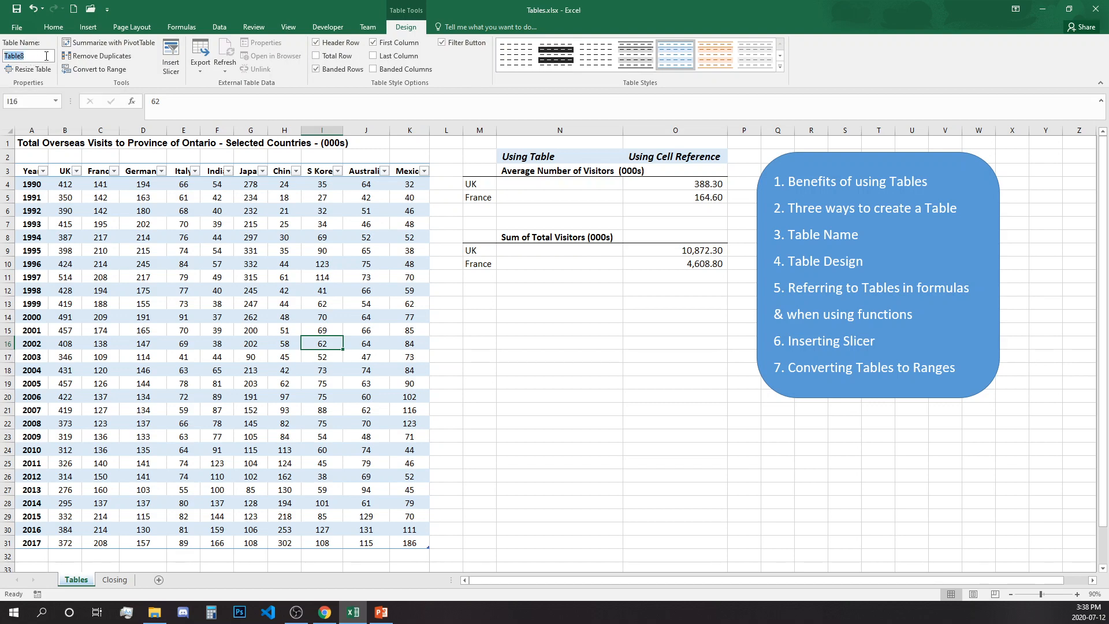
{"action": "key", "text": "BackSpace"}
{"action": "type", "text": "OntarioVisits"}
{"action": "left_click", "coordinate": [28, 56]}
{"action": "left_click", "coordinate": [309, 246]}
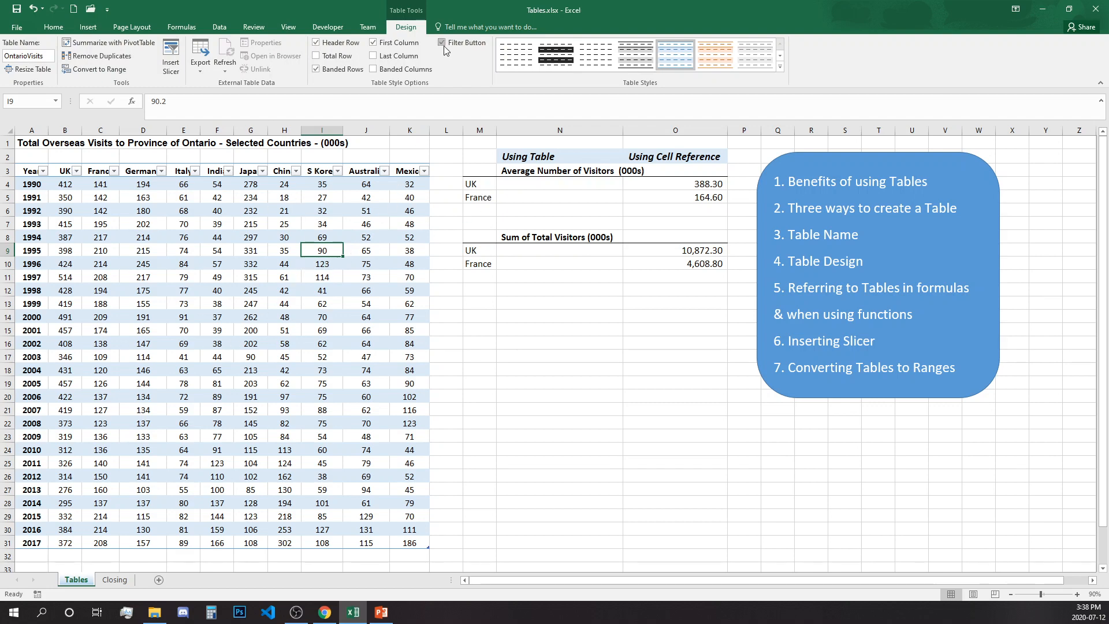
Step: Turn off the Filter Button option and select cell N4 outside the table
{"action": "left_click", "coordinate": [467, 43]}
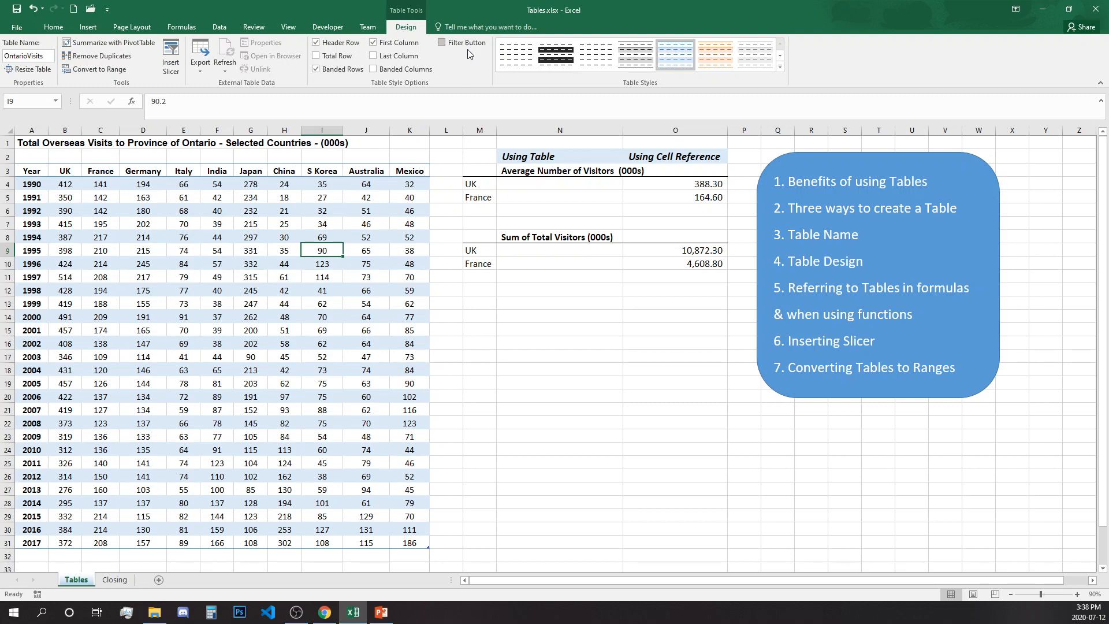
{"action": "left_click", "coordinate": [409, 197]}
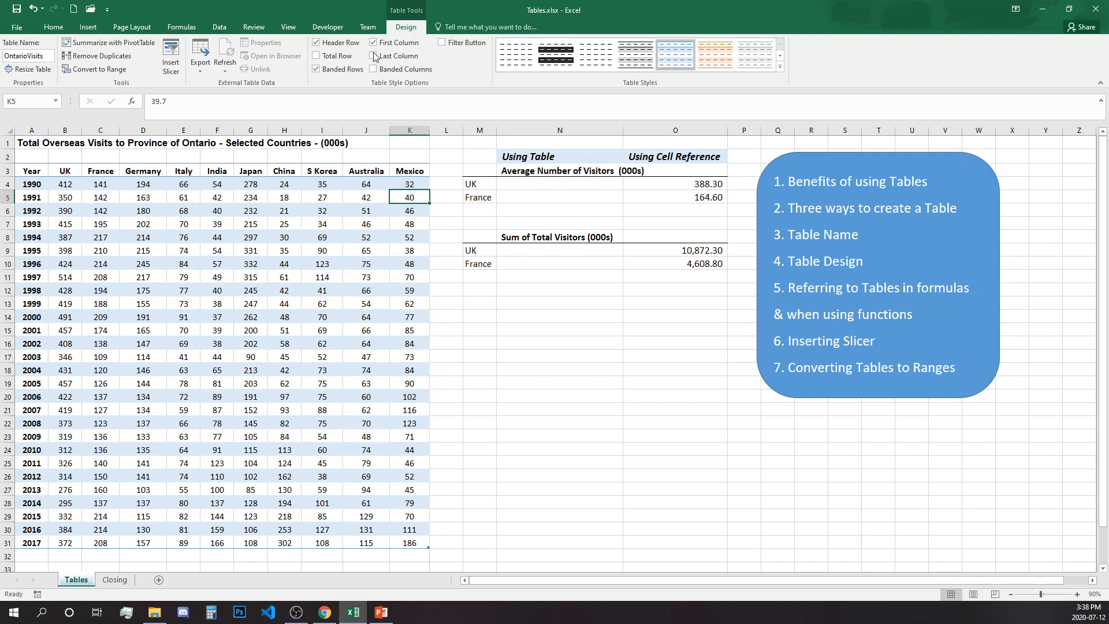
{"action": "left_click", "coordinate": [531, 188]}
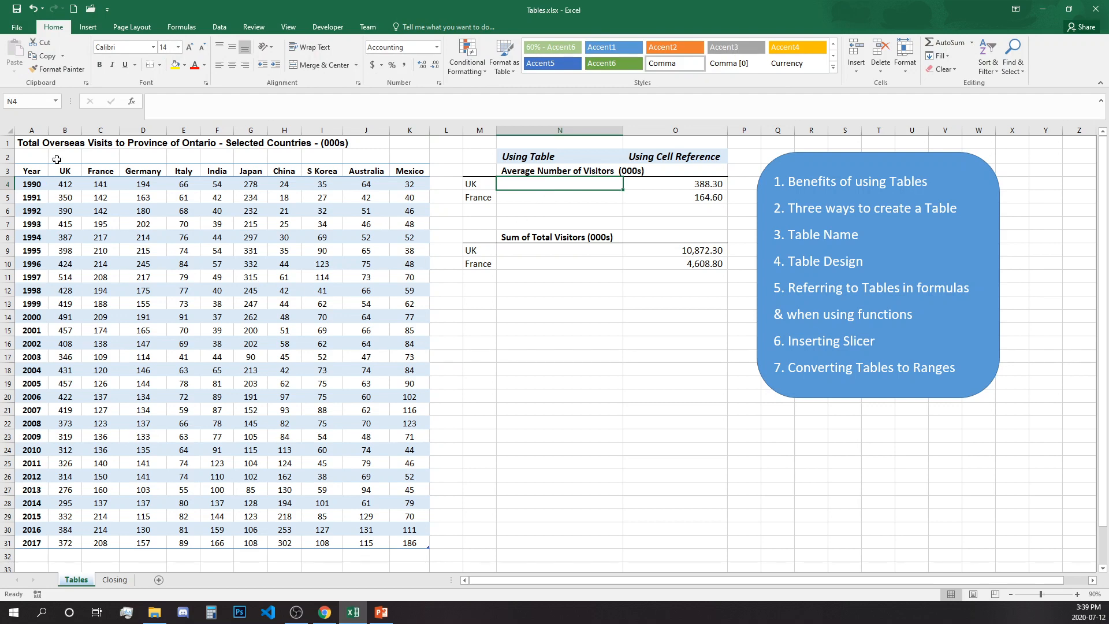
Step: Inspect O4's cell-reference UK average formula over B4:B31
{"action": "left_click", "coordinate": [684, 189]}
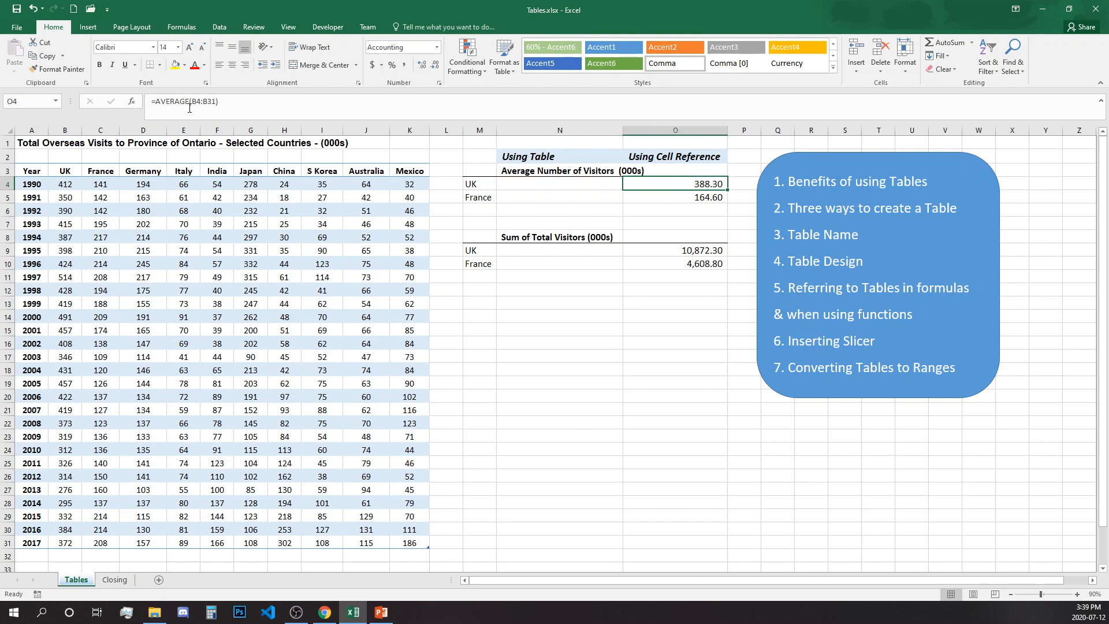
{"action": "left_click", "coordinate": [208, 105]}
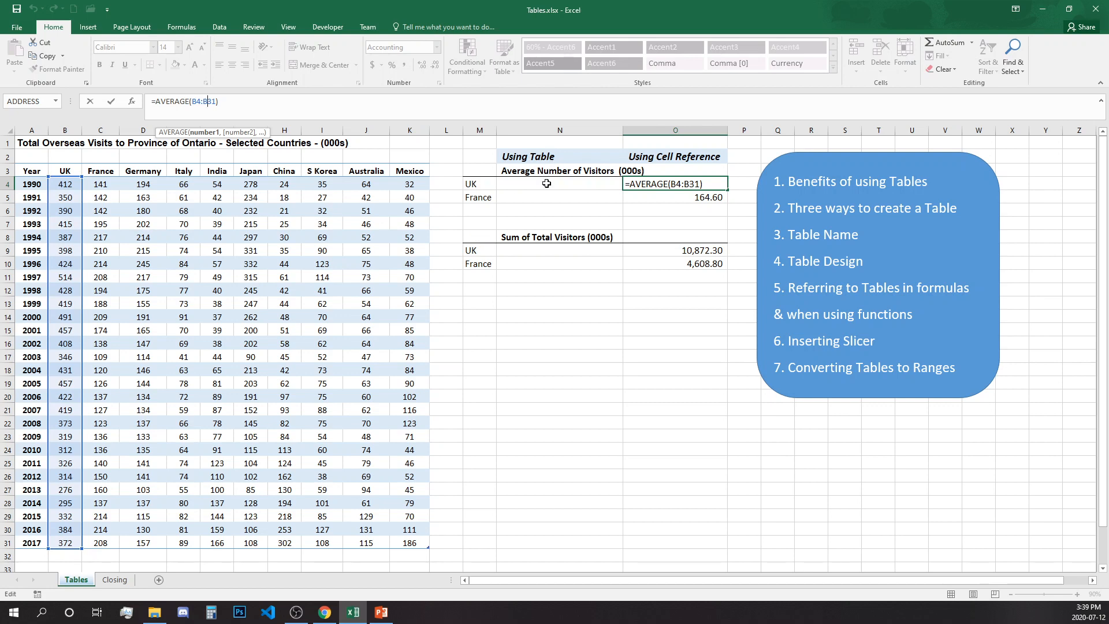
{"action": "left_click", "coordinate": [544, 182]}
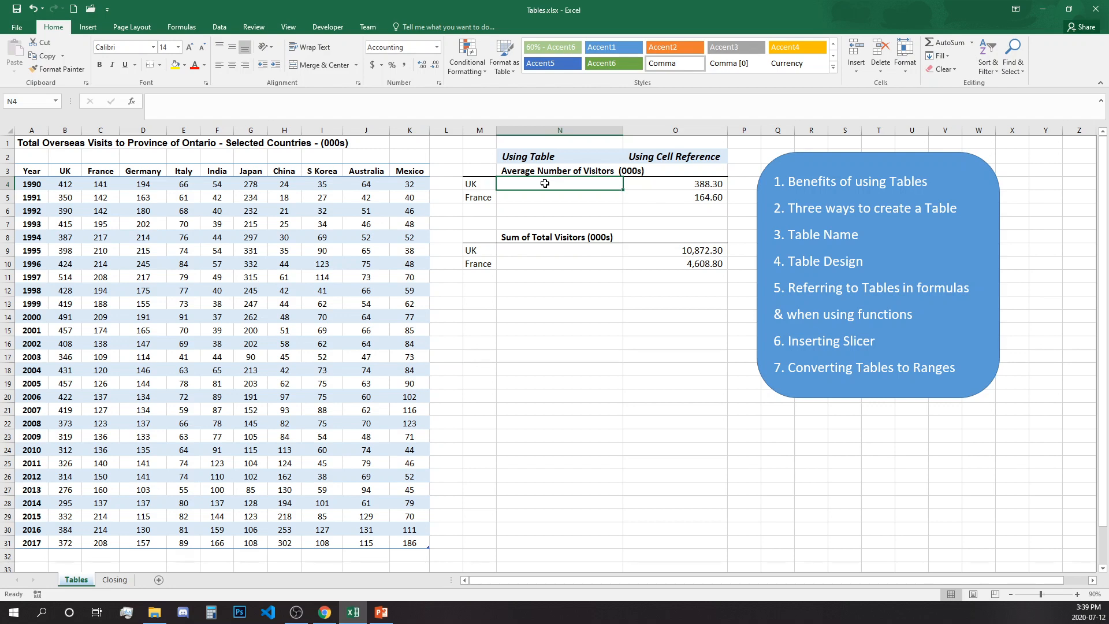
Step: Enter =AVERAGE(OntarioVisits[UK]) in N4 using autocomplete, giving 388.30
{"action": "type", "text": "="}
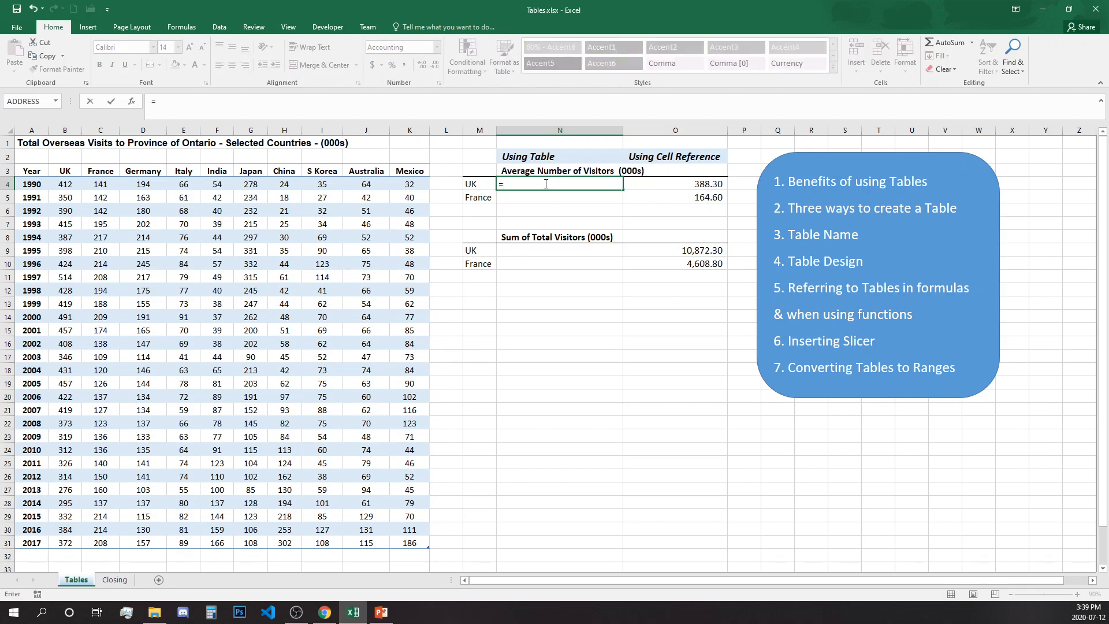
{"action": "type", "text": "ave"}
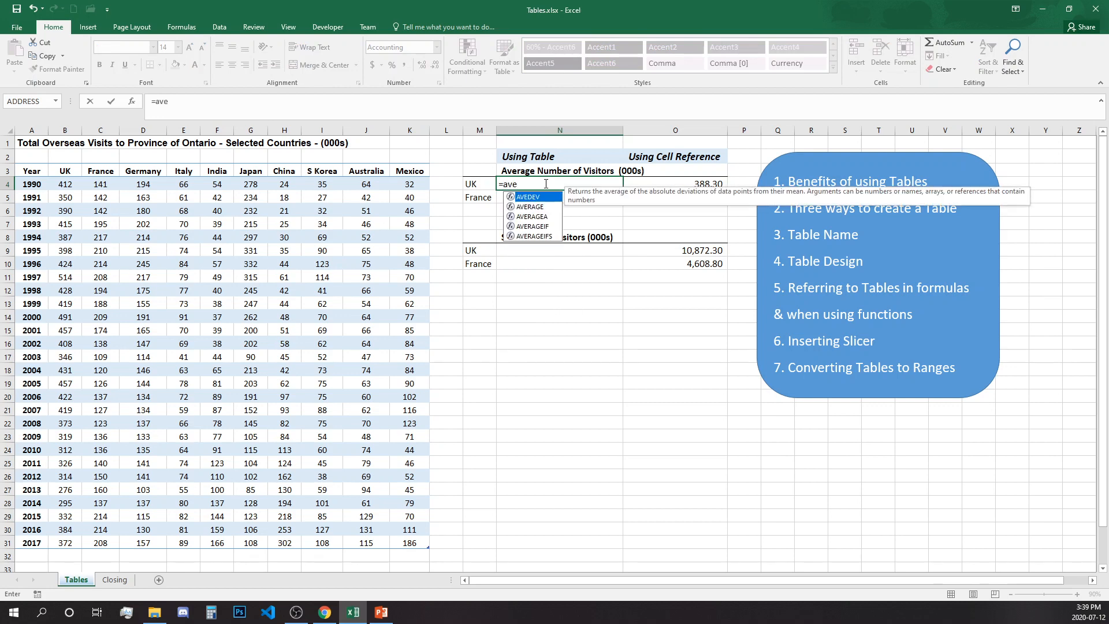
{"action": "key", "text": "Down"}
{"action": "key", "text": "Tab"}
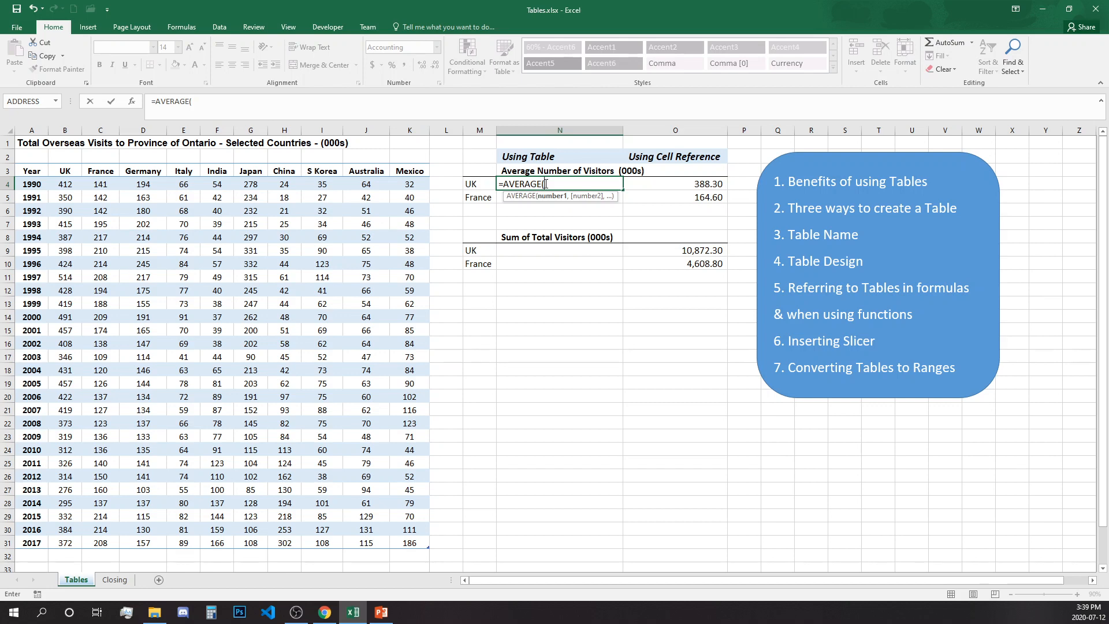
{"action": "type", "text": "O"}
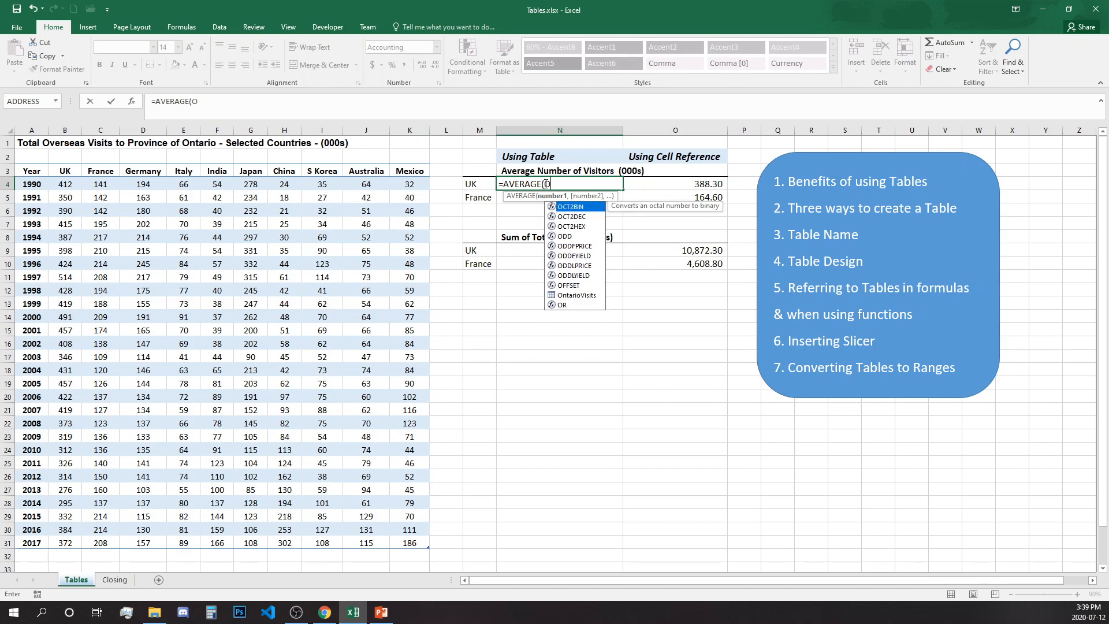
{"action": "type", "text": "nta"}
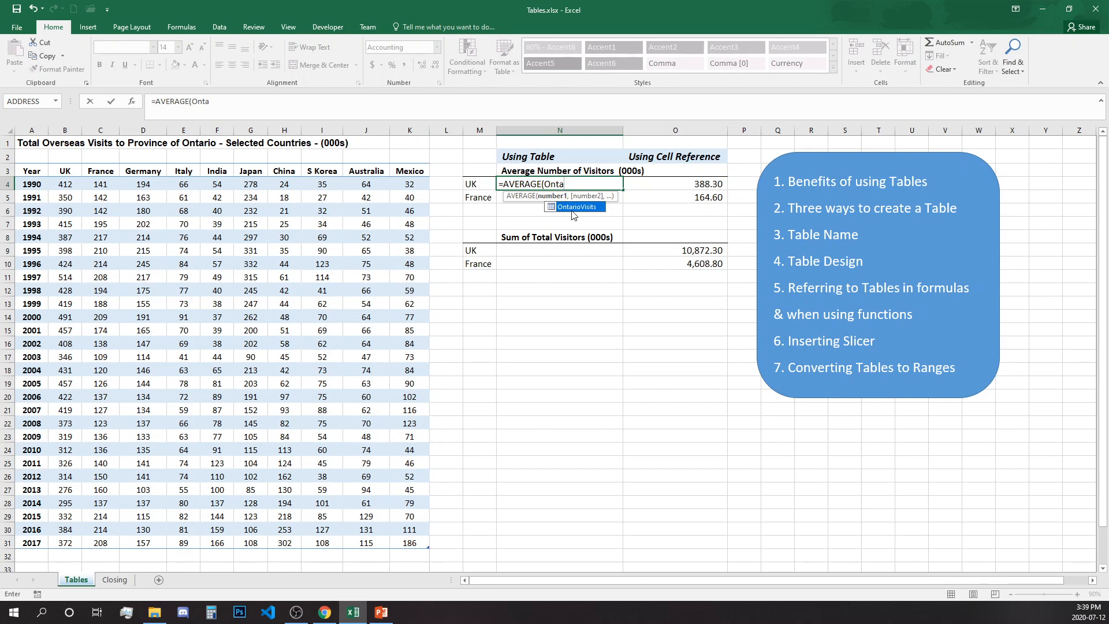
{"action": "double_click", "coordinate": [572, 208]}
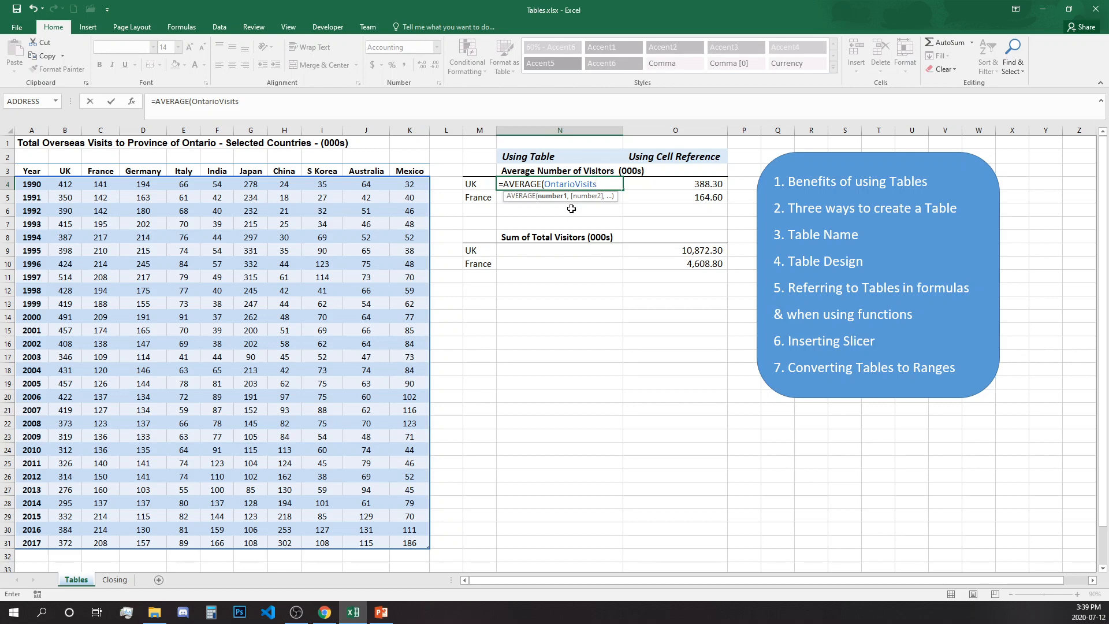
{"action": "type", "text": "["}
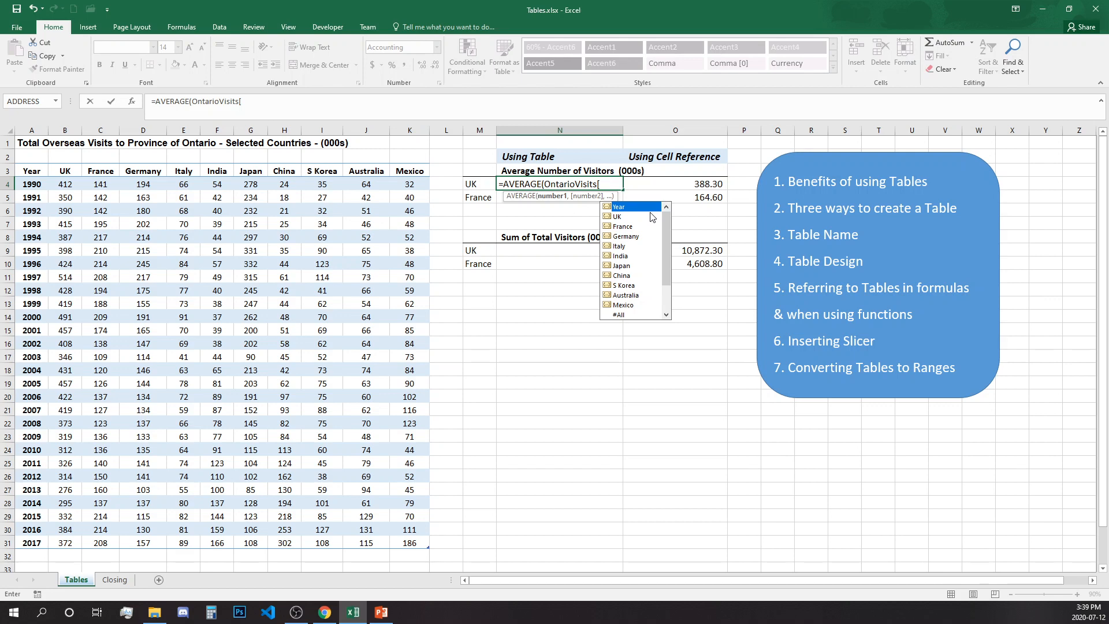
{"action": "double_click", "coordinate": [612, 216]}
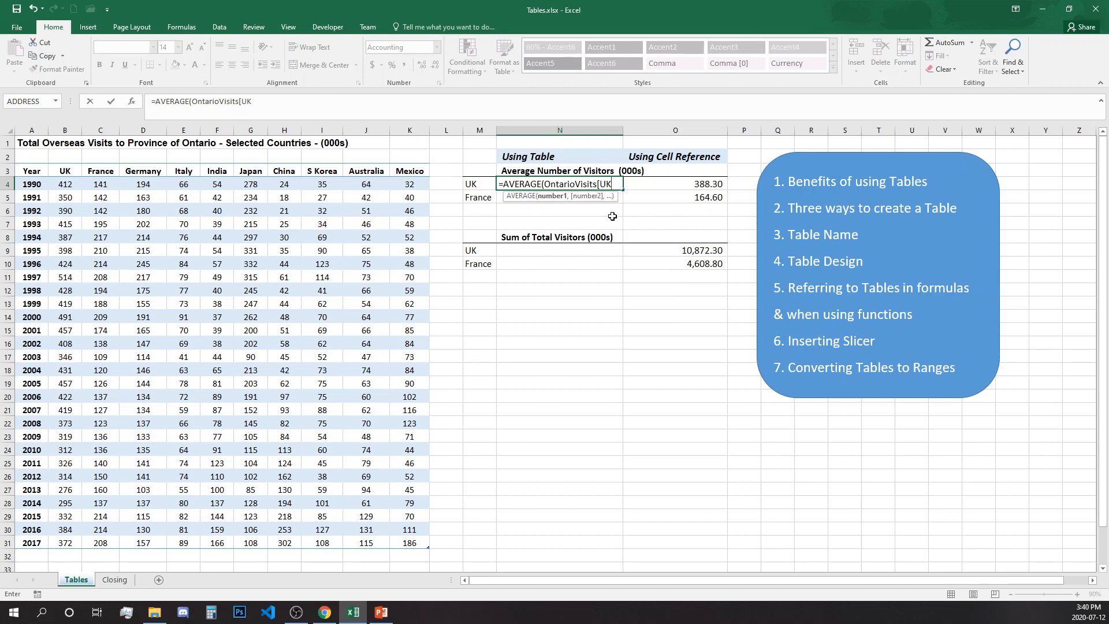
{"action": "type", "text": "]"}
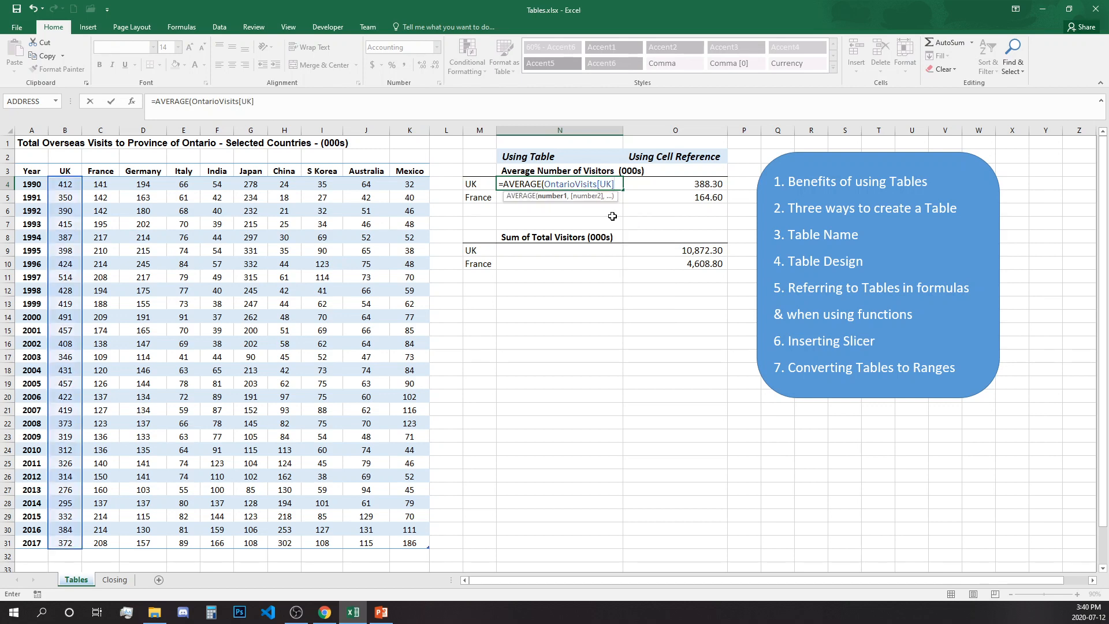
{"action": "type", "text": ")"}
{"action": "key", "text": "Return"}
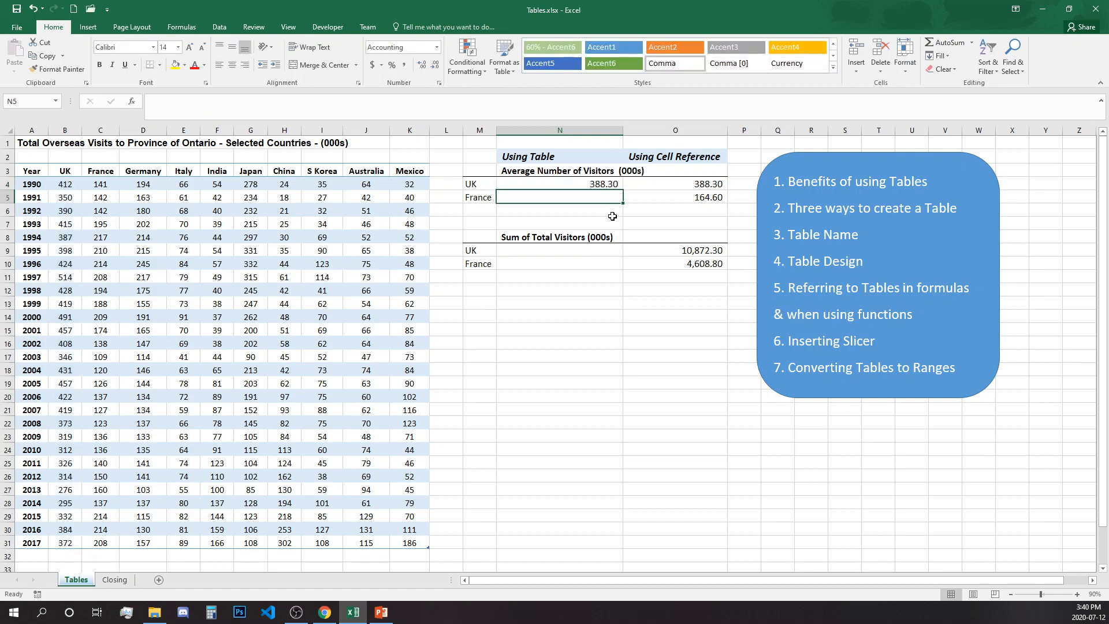
Step: Copy N4's formula to N5 and change UK to France, giving 164.60
{"action": "key", "text": "Up"}
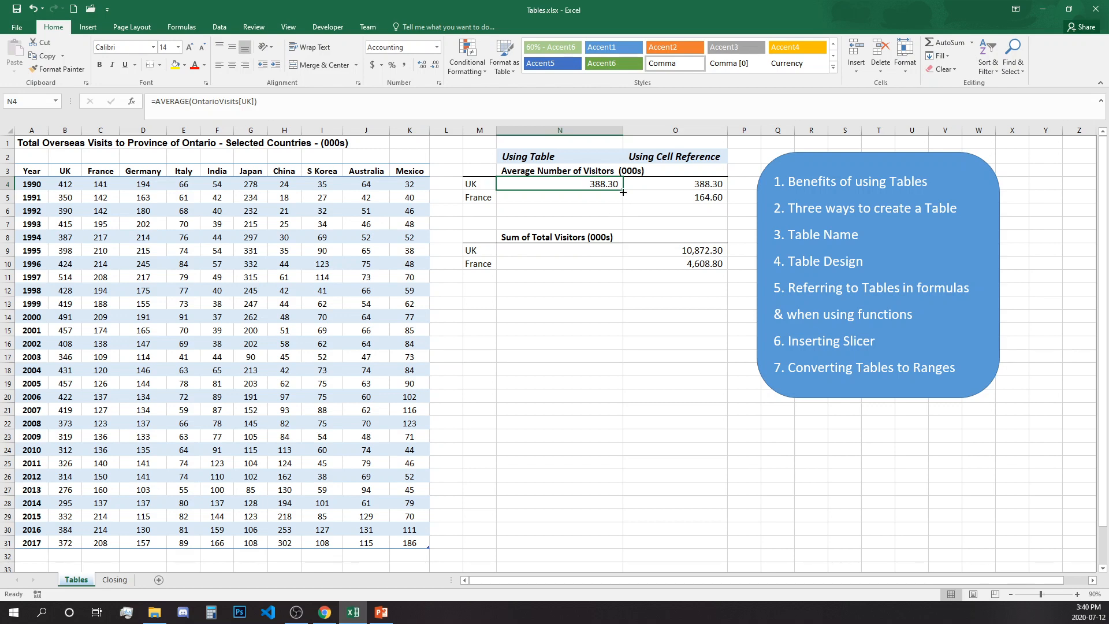
{"action": "left_click_drag", "start_coordinate": [623, 189], "coordinate": [620, 207]}
{"action": "left_click", "coordinate": [606, 197]}
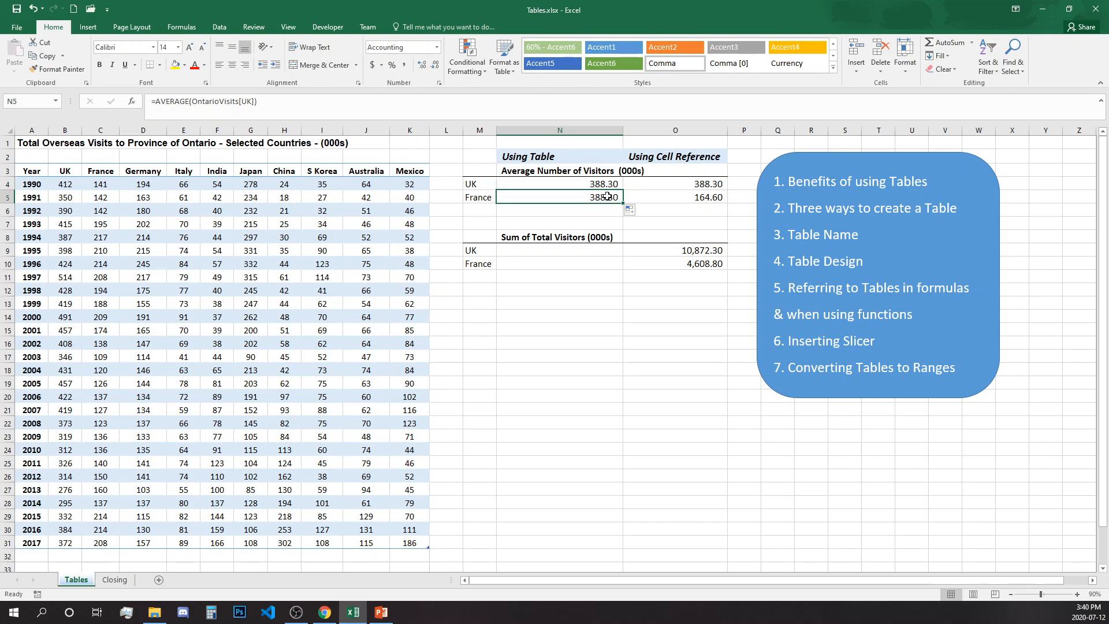
{"action": "left_click", "coordinate": [247, 101]}
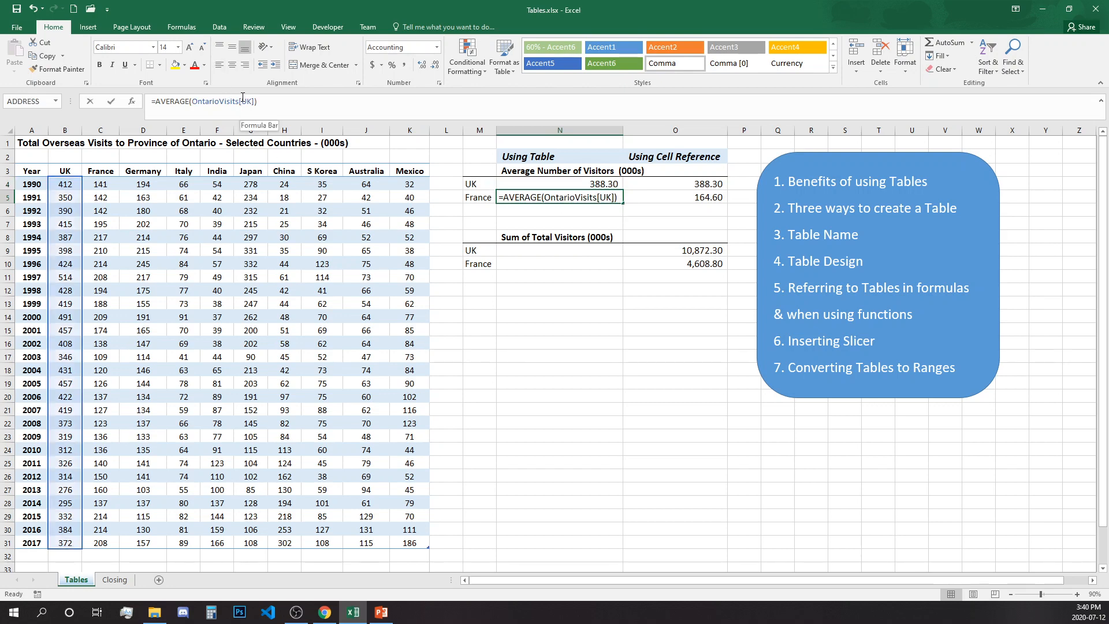
{"action": "double_click", "coordinate": [248, 101]}
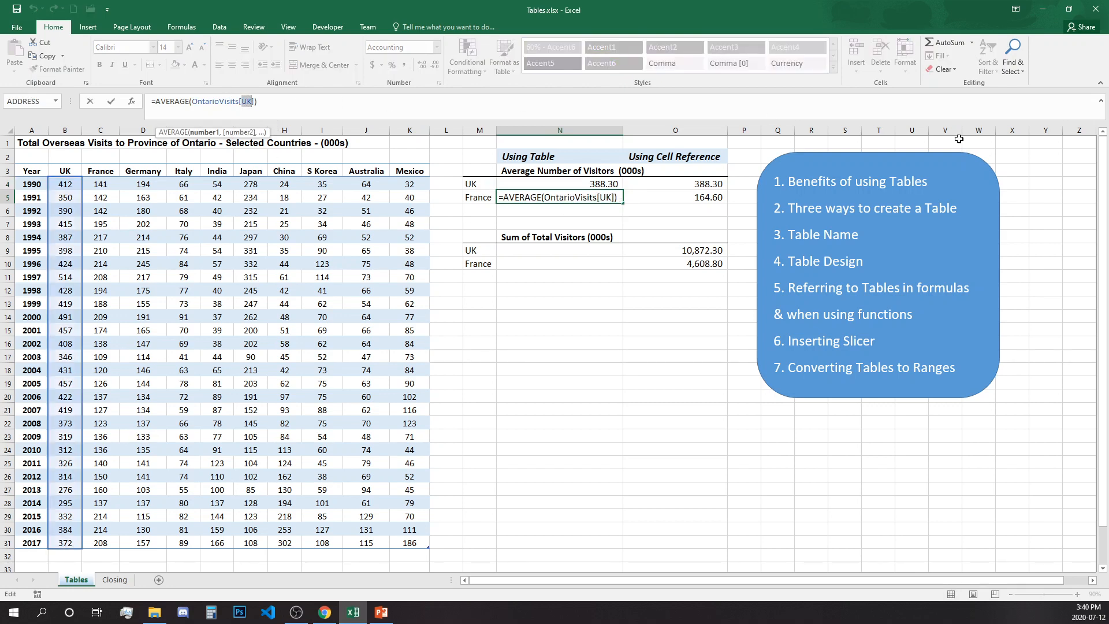
{"action": "type", "text": "Franc"}
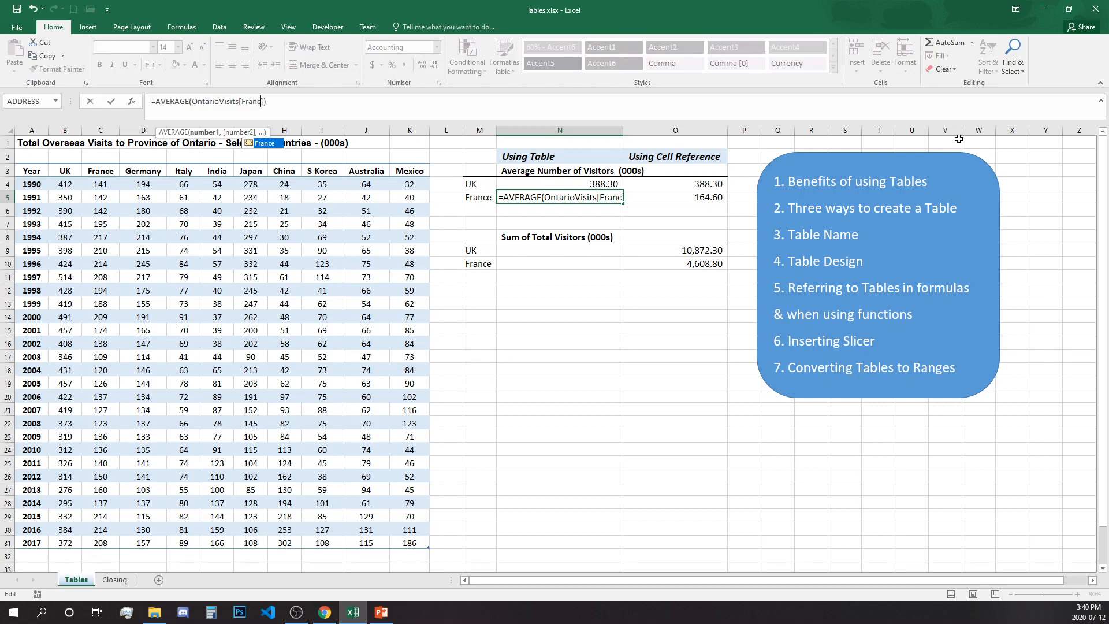
{"action": "type", "text": "e]"}
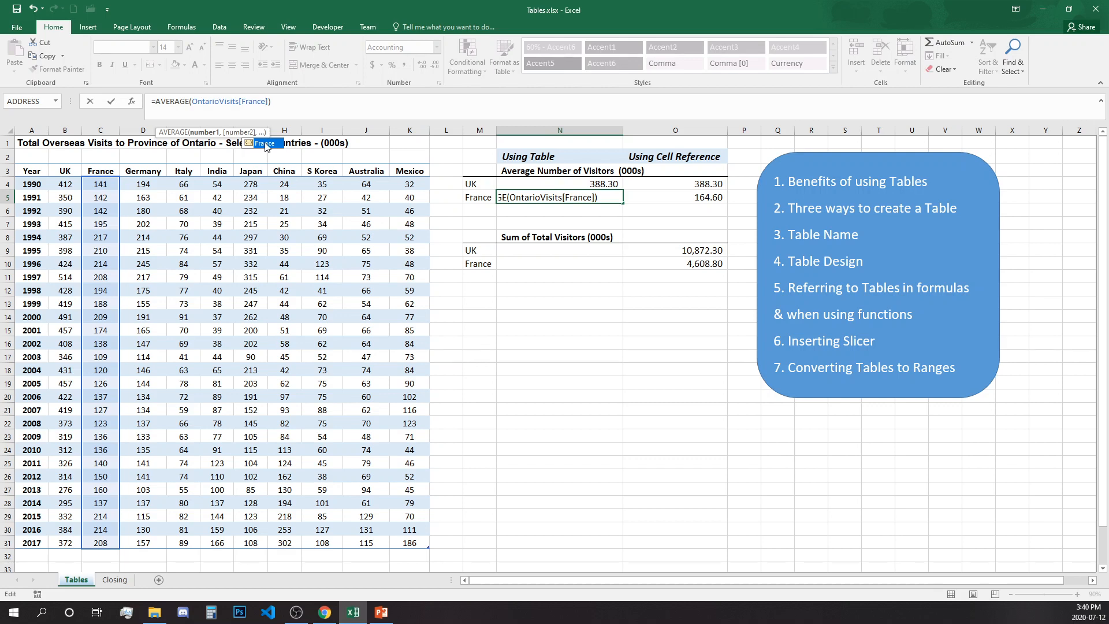
{"action": "key", "text": "Return"}
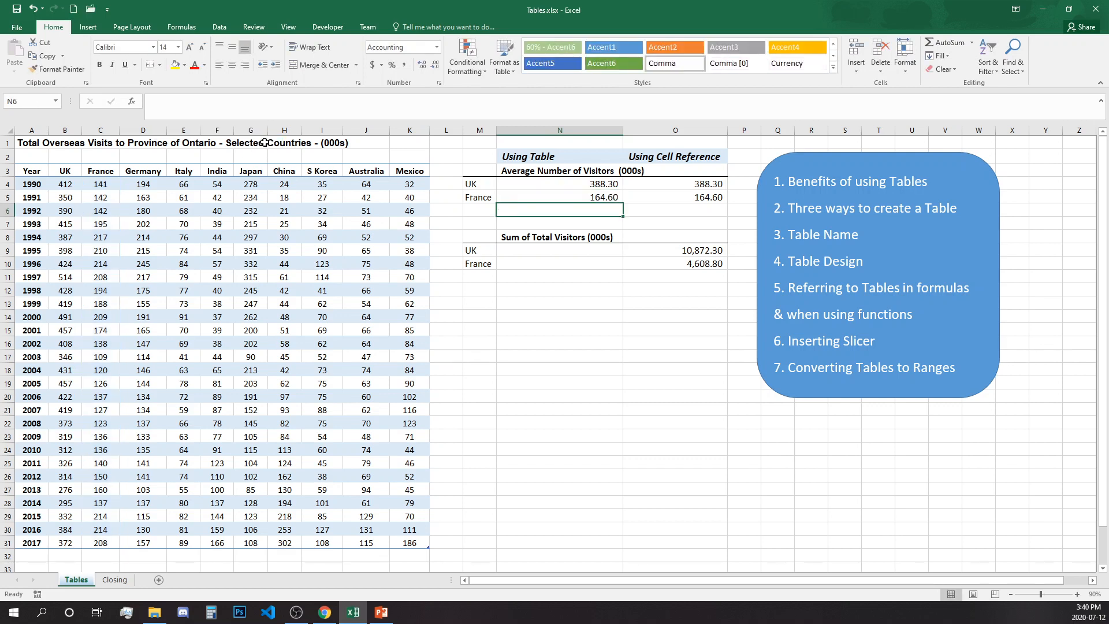
{"action": "left_click", "coordinate": [602, 197]}
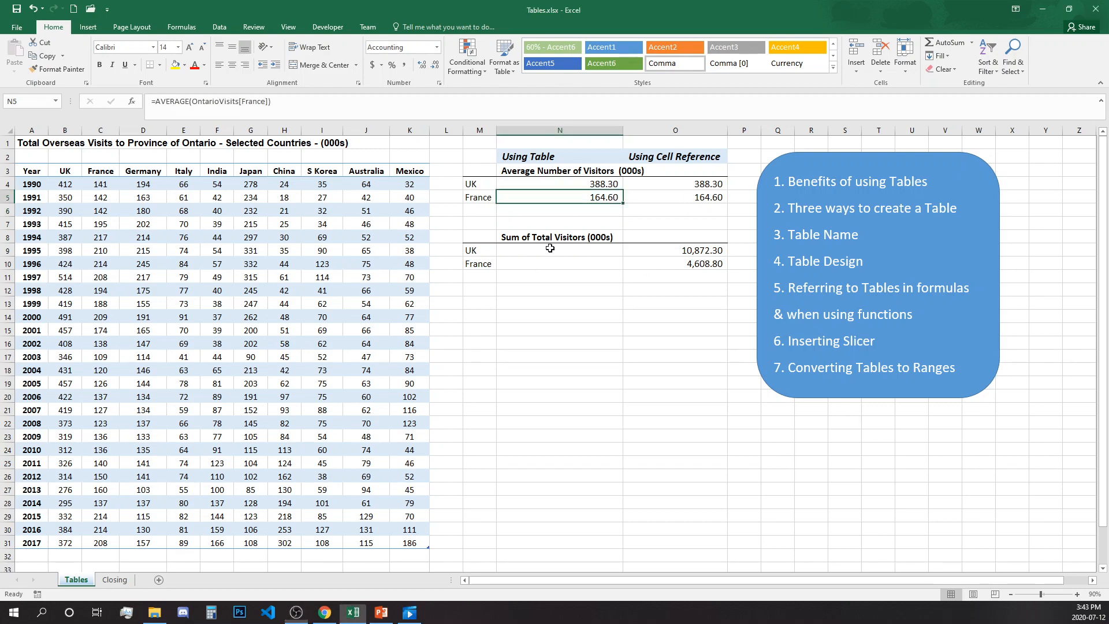
Step: Enter =SUM(OntarioVisits[UK]) in N9, showing 10,872.30
{"action": "left_click", "coordinate": [552, 251]}
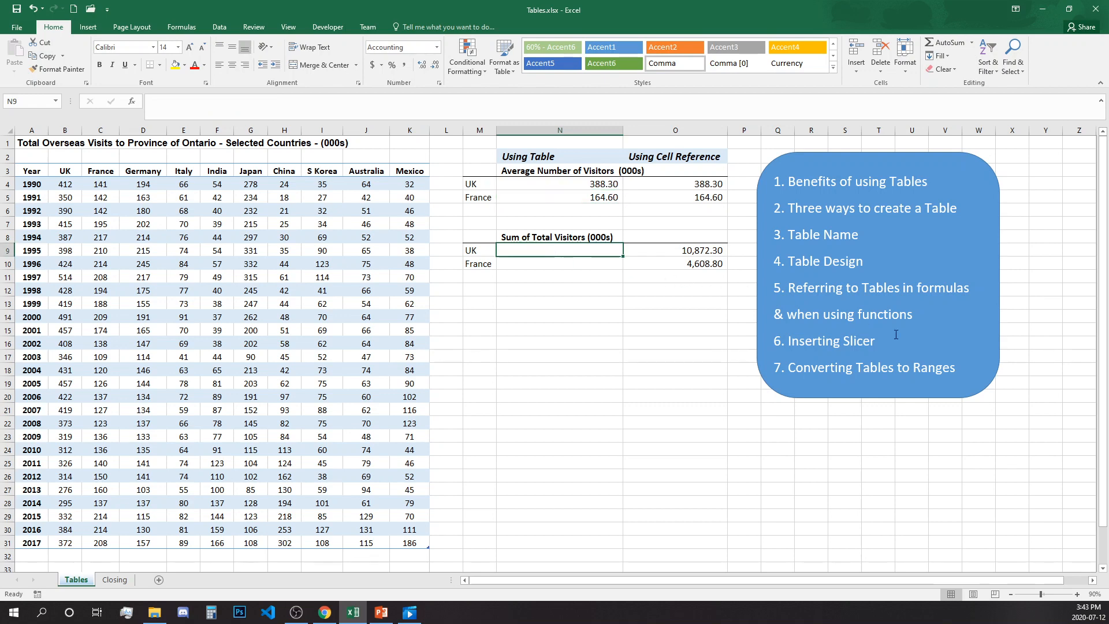
{"action": "type", "text": "=s"}
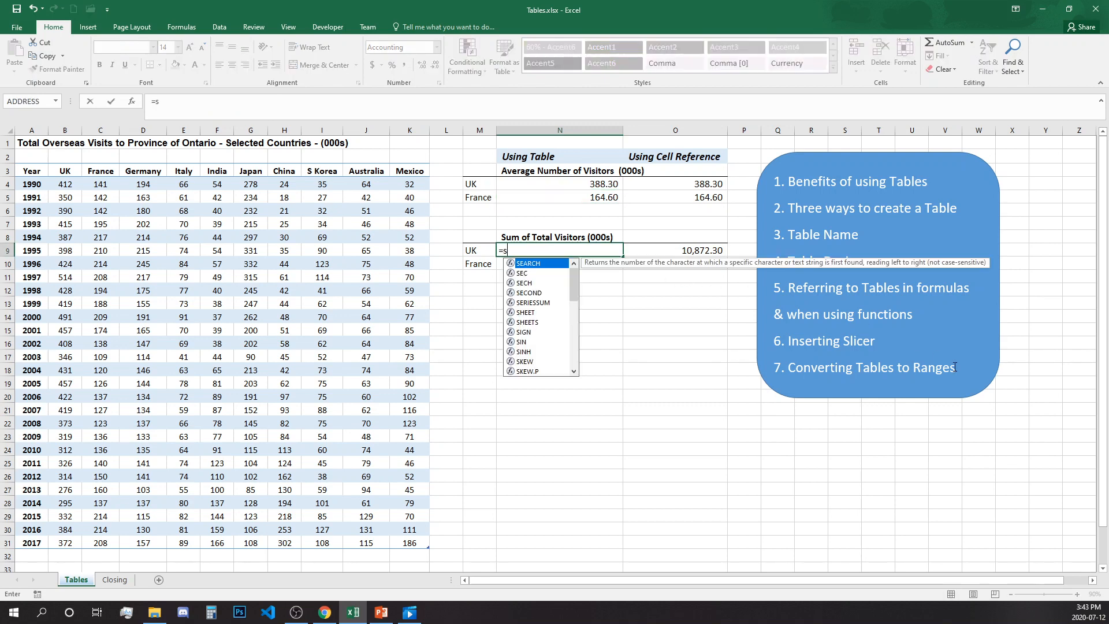
{"action": "type", "text": "um("}
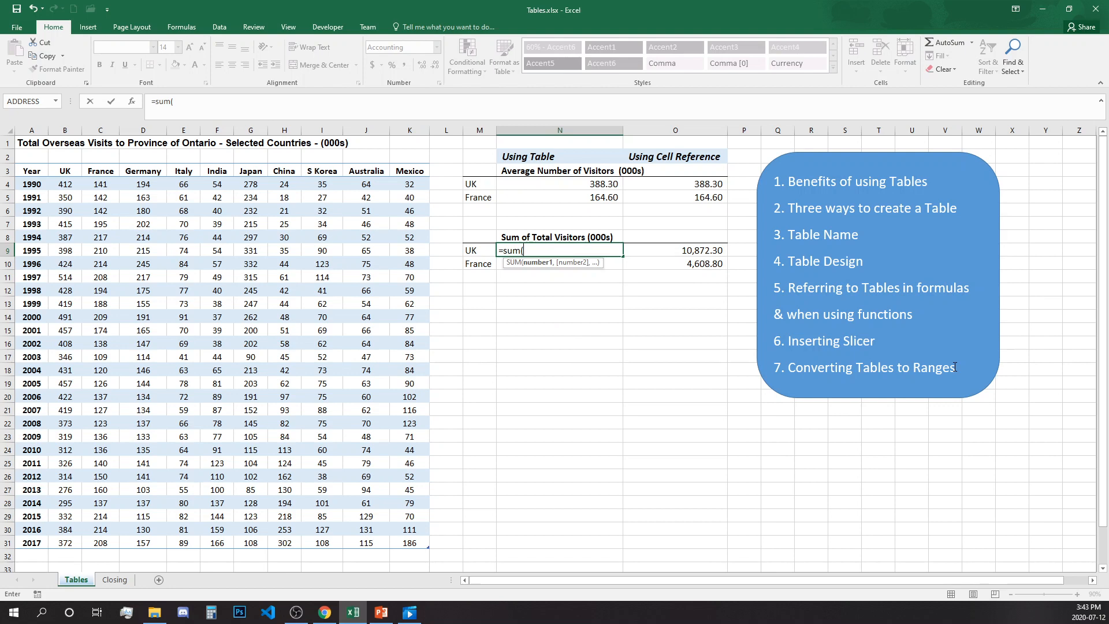
{"action": "type", "text": "on"}
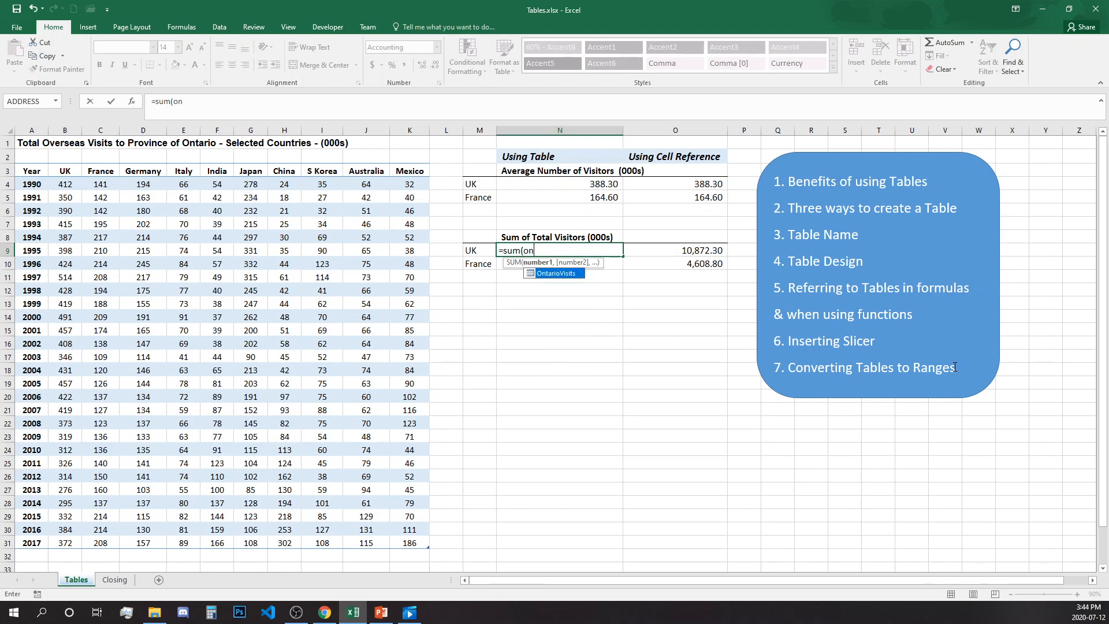
{"action": "double_click", "coordinate": [558, 273]}
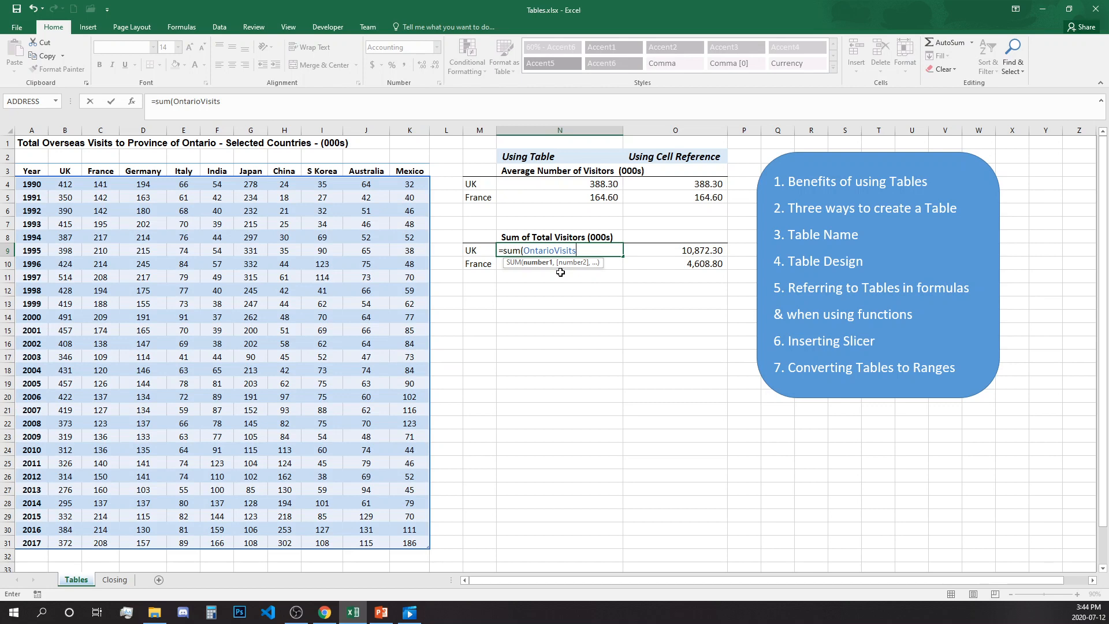
{"action": "type", "text": "["}
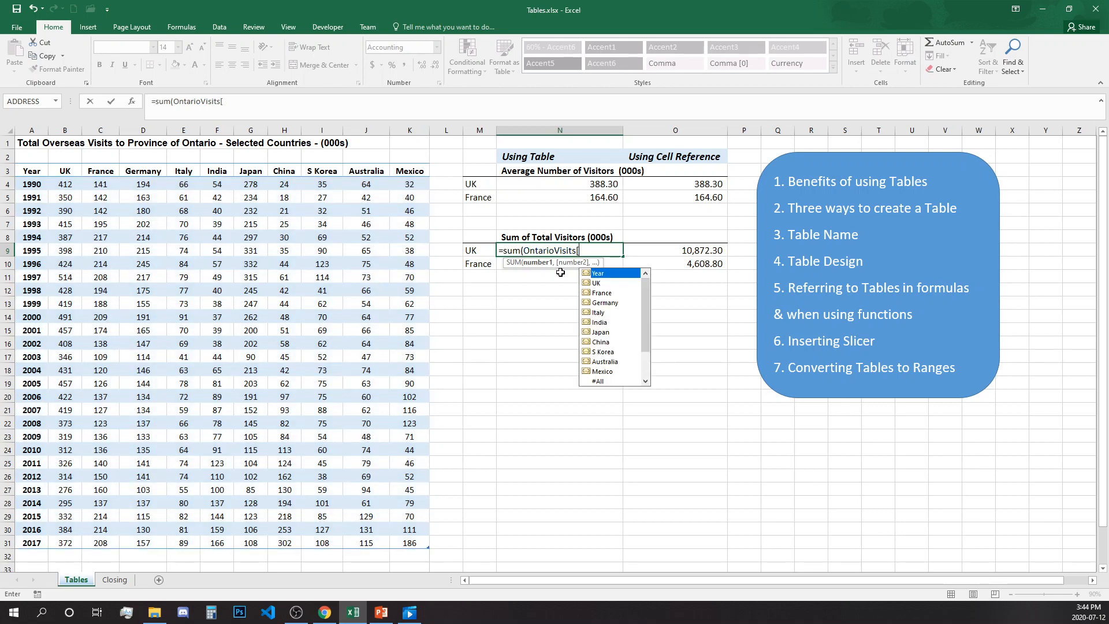
{"action": "key", "text": "Down"}
{"action": "key", "text": "Return"}
{"action": "key", "text": "Return"}
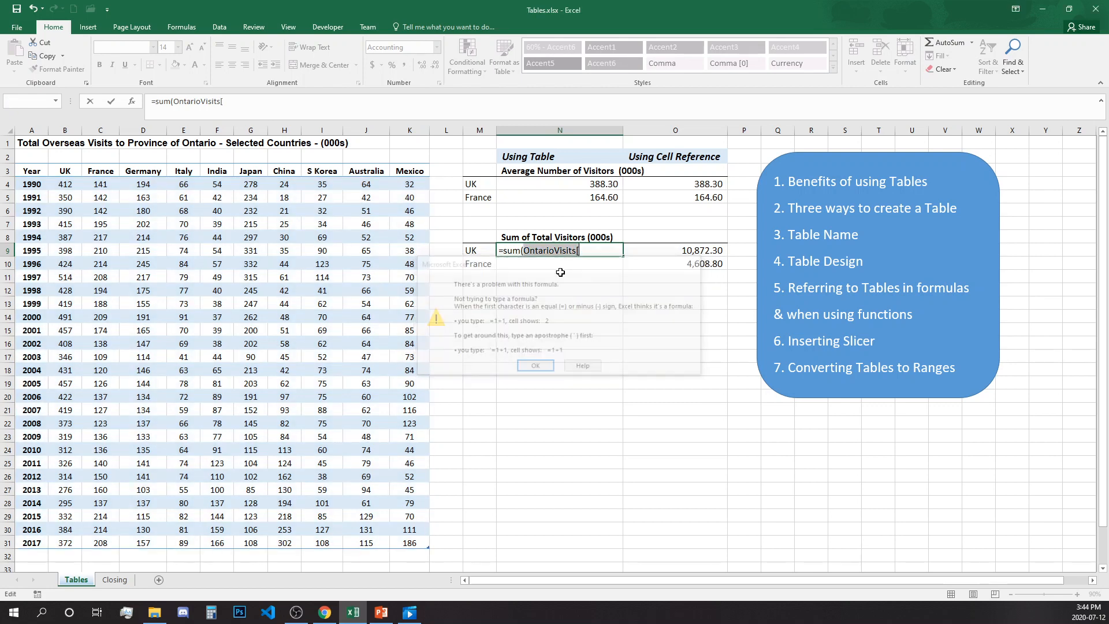
{"action": "left_click", "coordinate": [595, 246]}
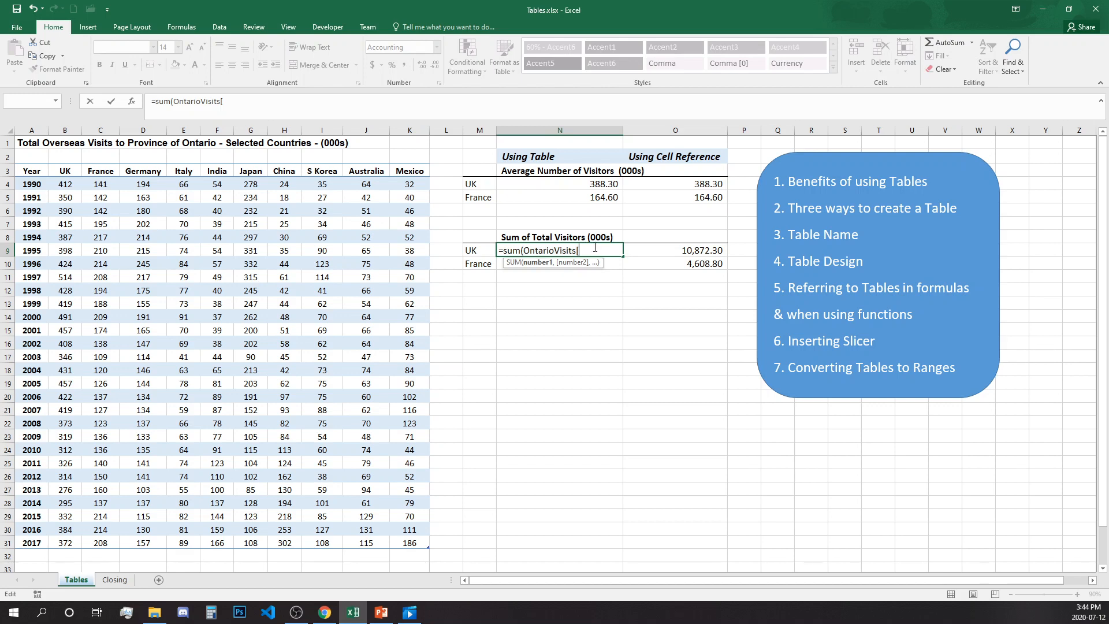
{"action": "type", "text": "UK]"}
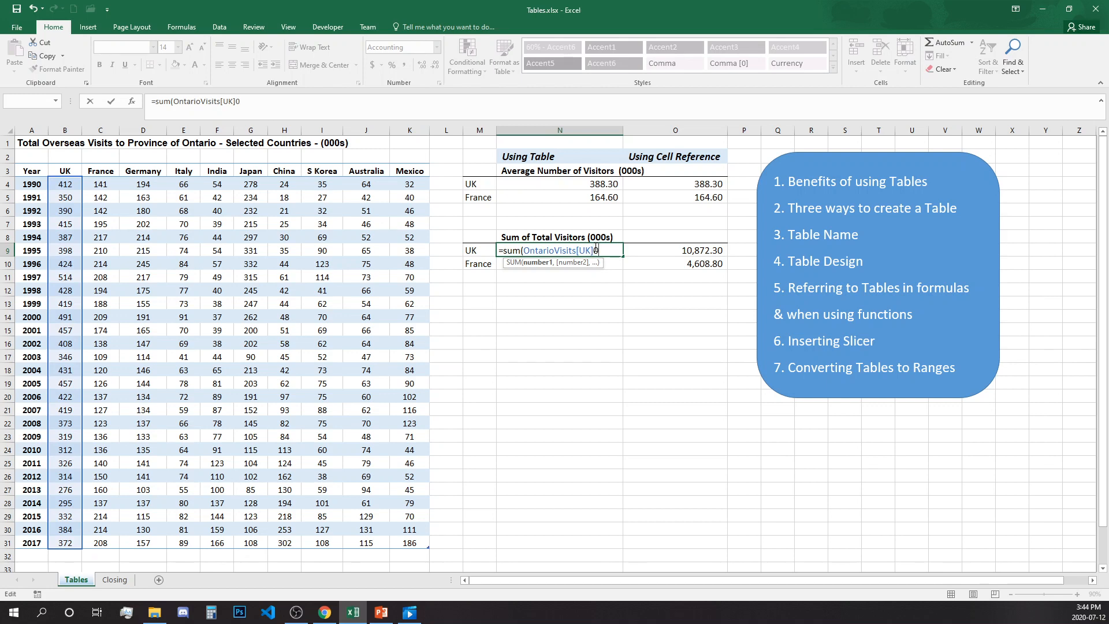
{"action": "key", "text": "Return"}
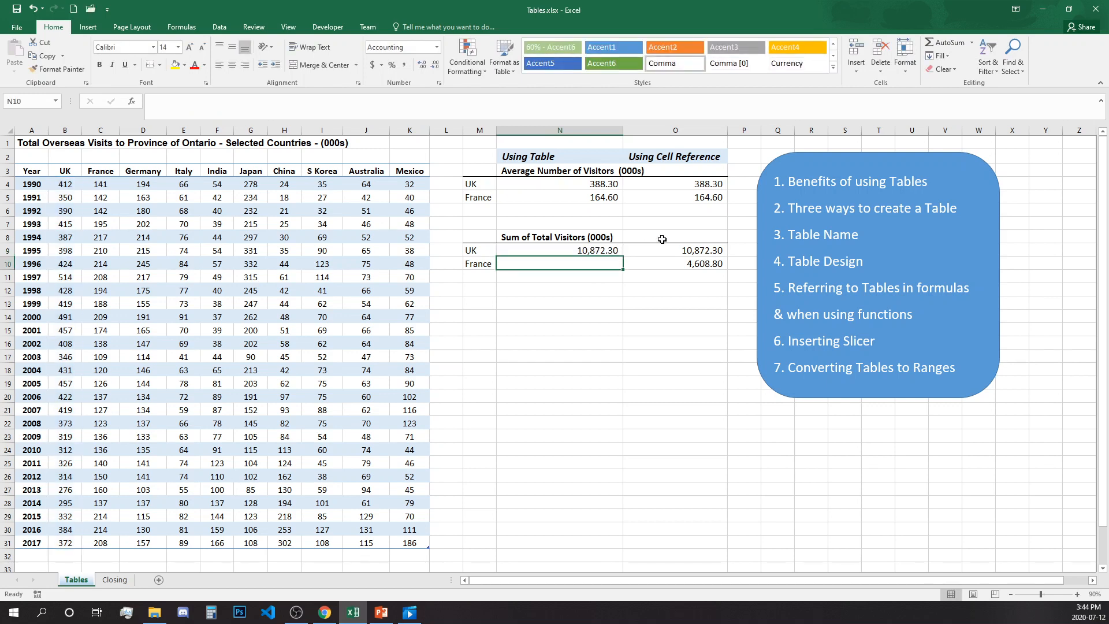
Step: Inspect the cell-reference UK total formula in O9 and its range, leaving it unchanged
{"action": "left_click", "coordinate": [568, 249]}
{"action": "left_click", "coordinate": [715, 246]}
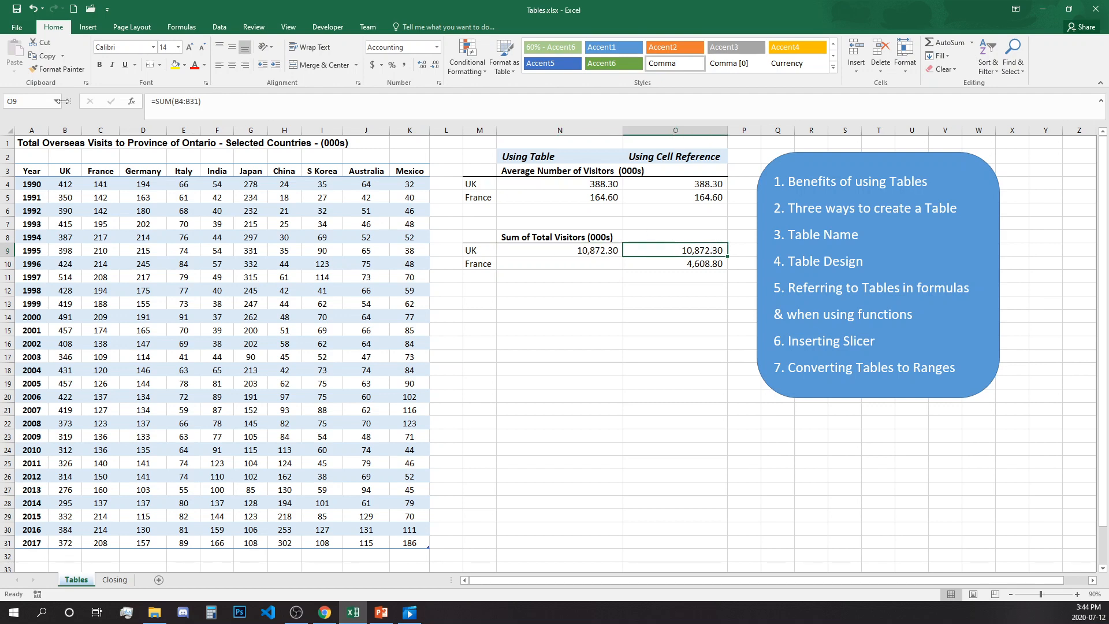
{"action": "left_click", "coordinate": [187, 106]}
{"action": "key", "text": "Return"}
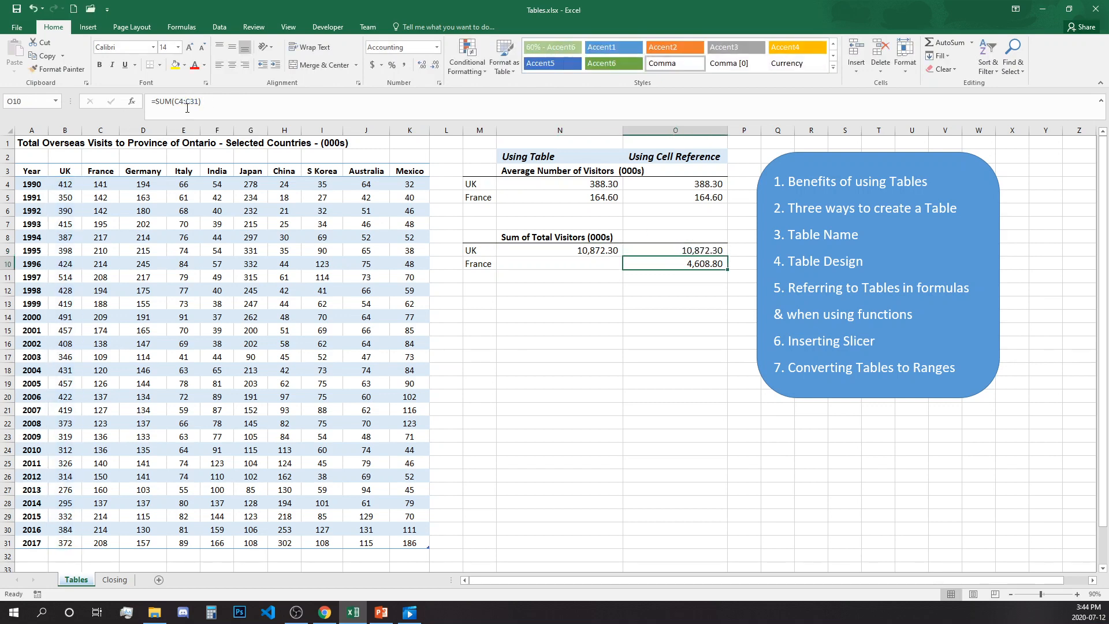
Step: Enter =SUM(OntarioVisits[France]) in N10 to total the France column (4,608.80)
{"action": "left_click", "coordinate": [606, 261]}
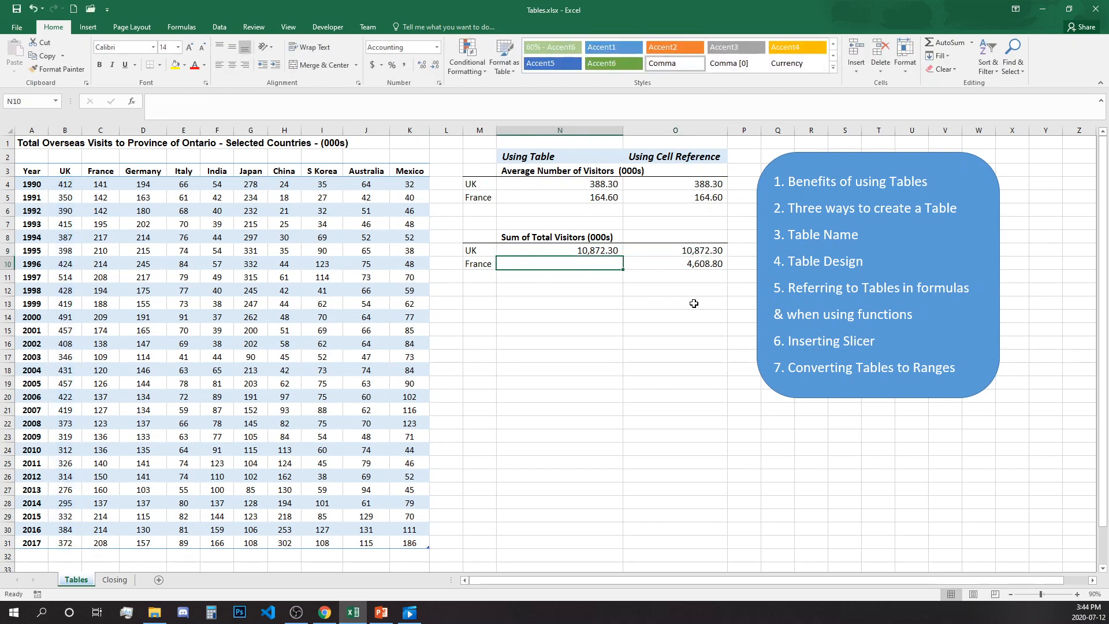
{"action": "type", "text": "=sum"}
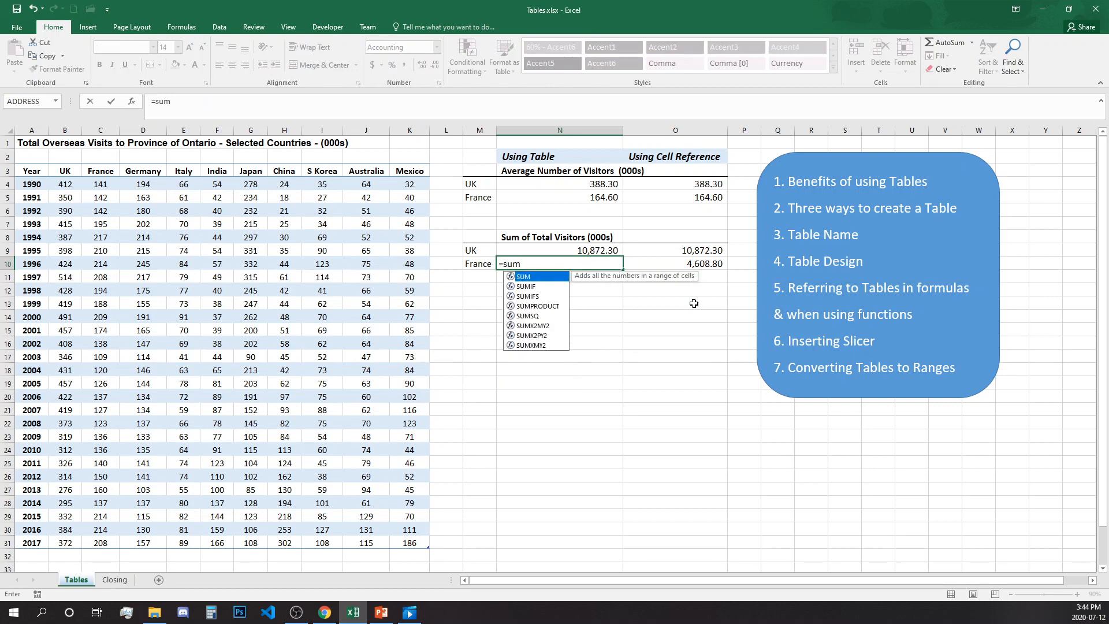
{"action": "type", "text": "("}
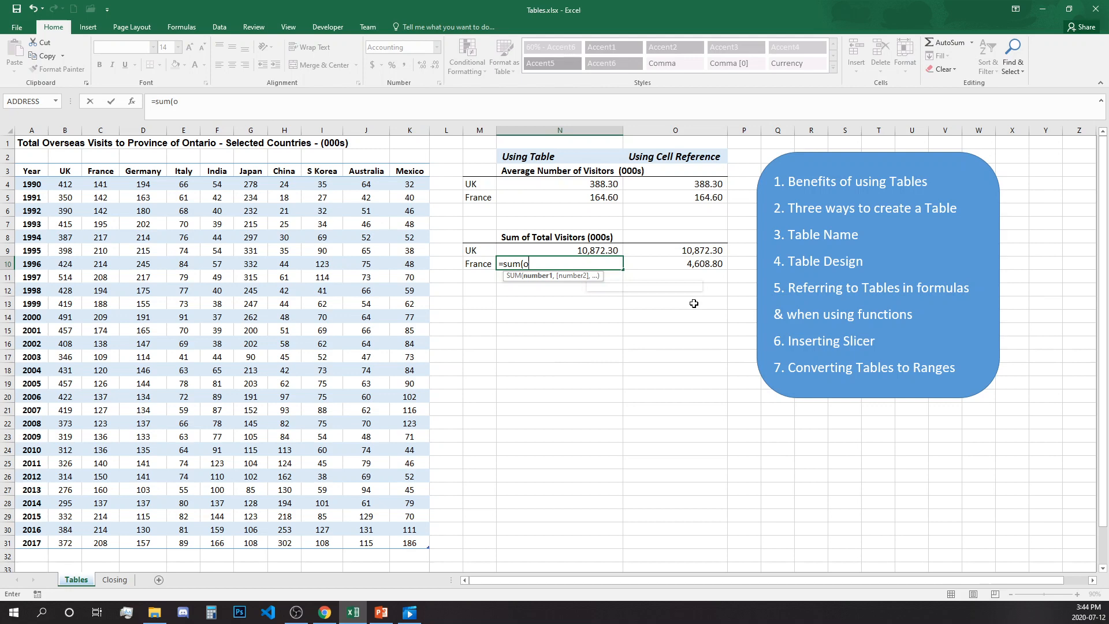
{"action": "type", "text": "on"}
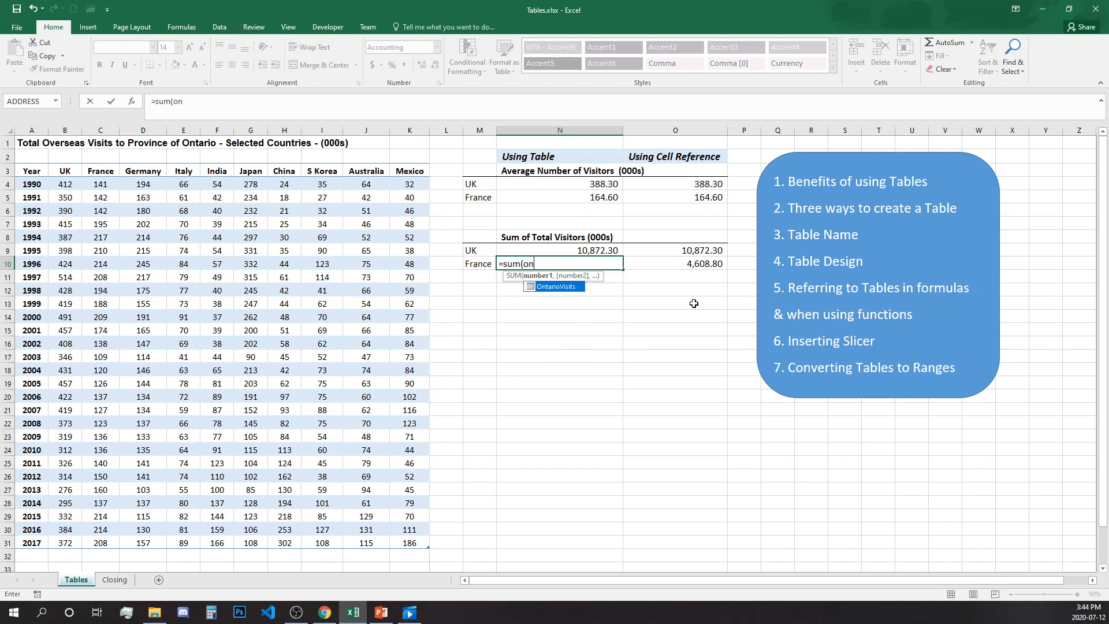
{"action": "double_click", "coordinate": [570, 287]}
{"action": "type", "text": "["}
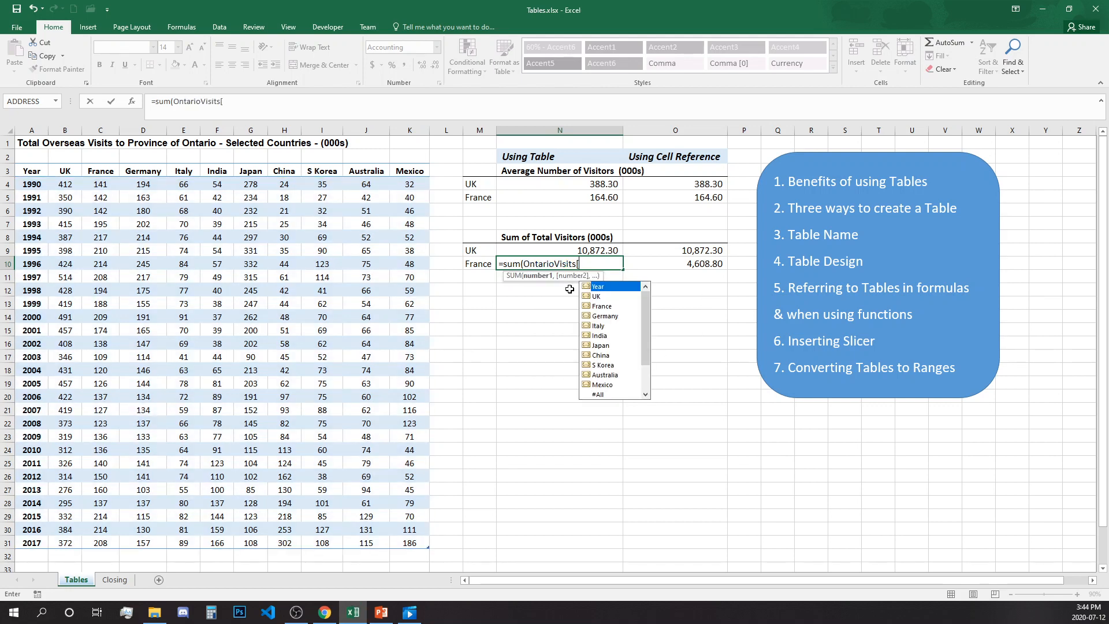
{"action": "double_click", "coordinate": [600, 306]}
{"action": "type", "text": "]"}
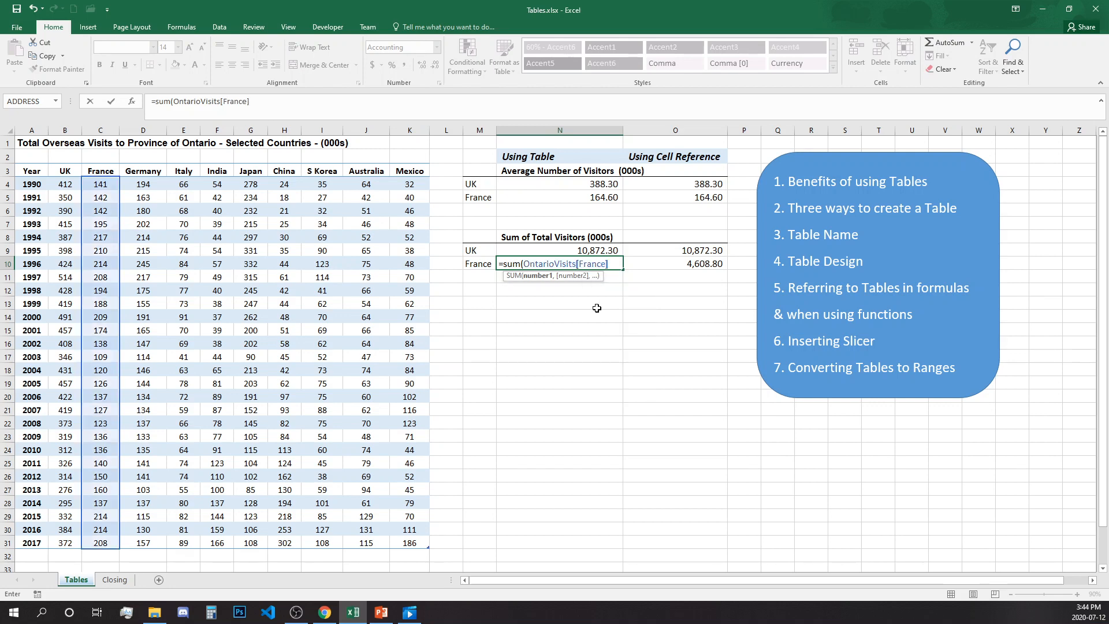
{"action": "type", "text": ")"}
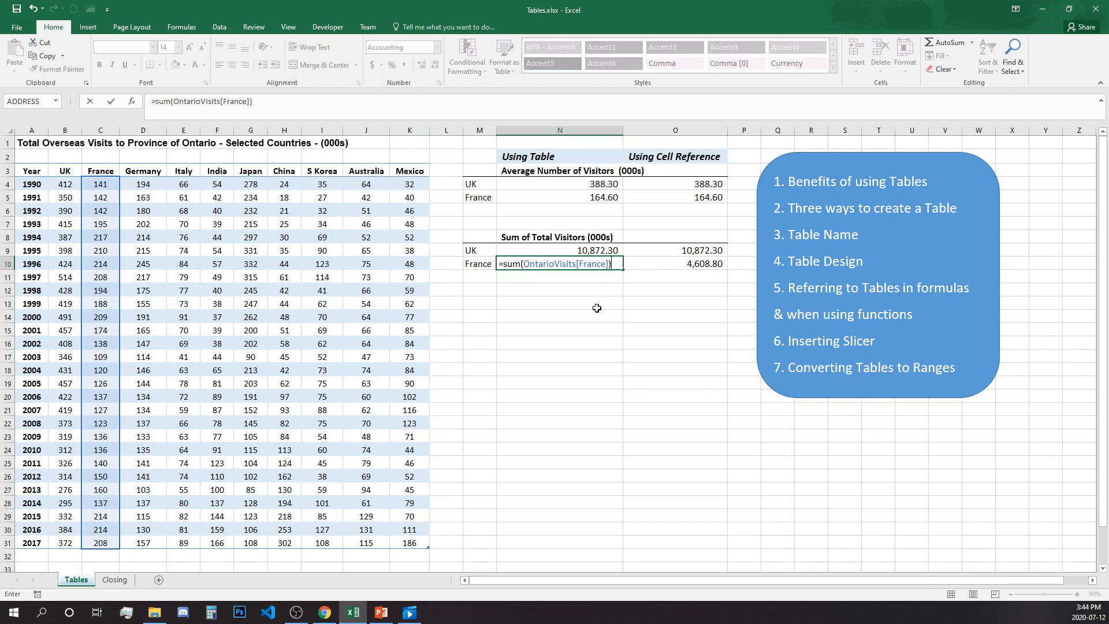
{"action": "key", "text": "Return"}
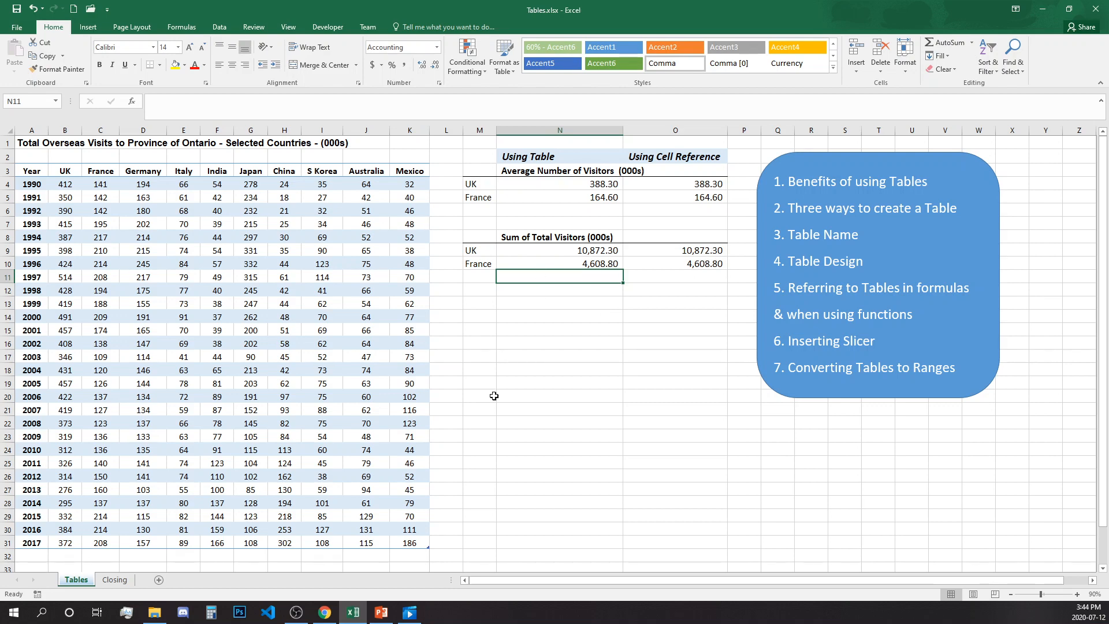
Step: Add a 2018 row to the table with UK 400 and France 250
{"action": "left_click", "coordinate": [416, 545]}
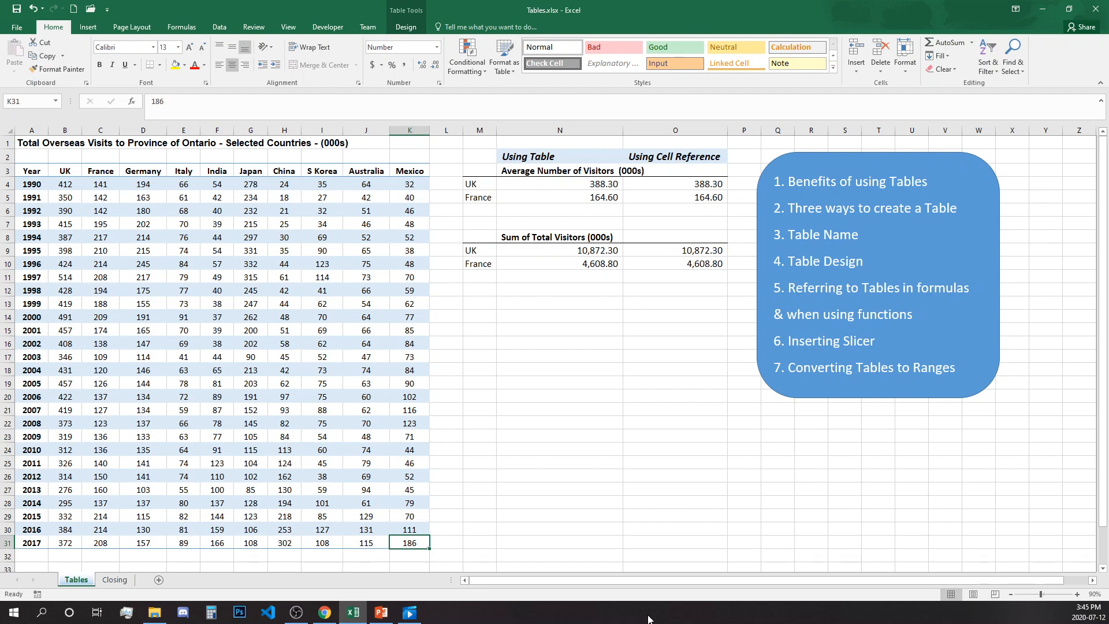
{"action": "key", "text": "Tab"}
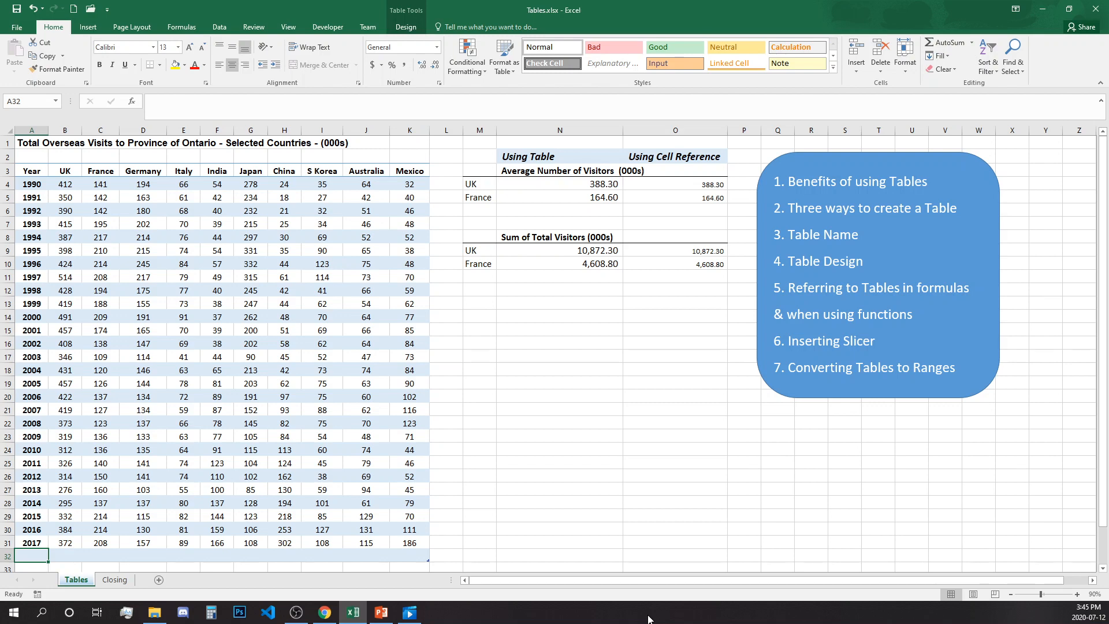
{"action": "type", "text": "2018"}
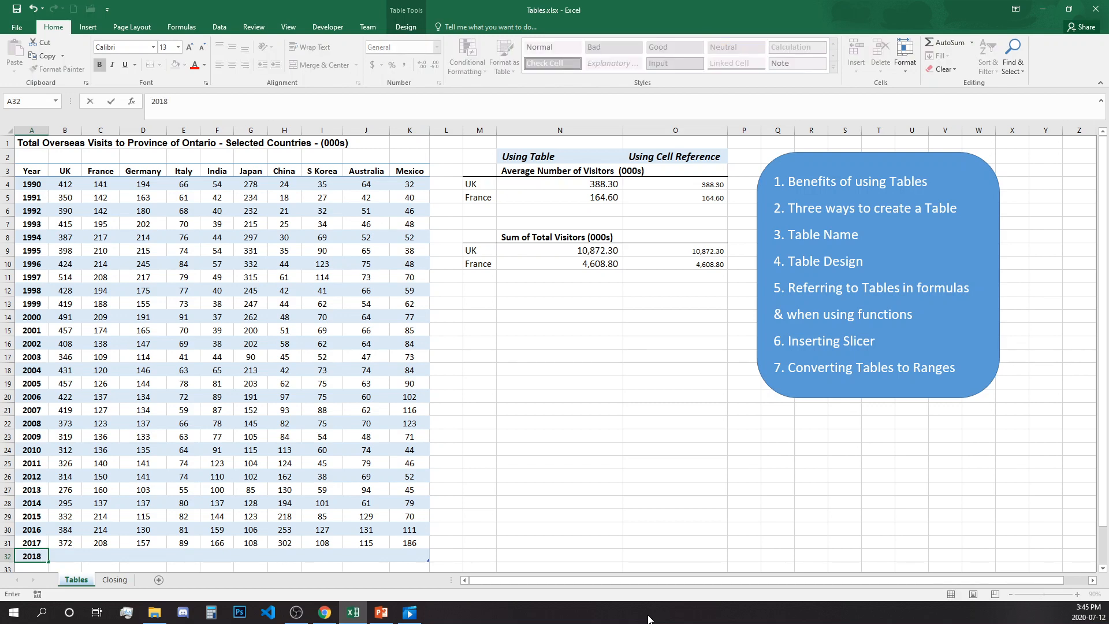
{"action": "key", "text": "Tab"}
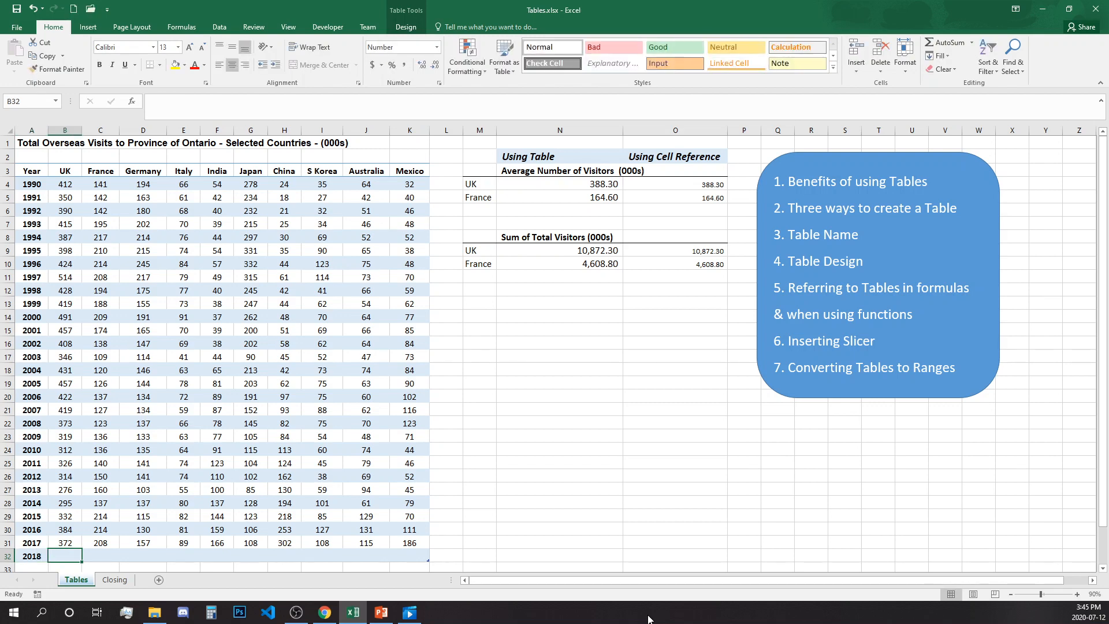
{"action": "type", "text": "400"}
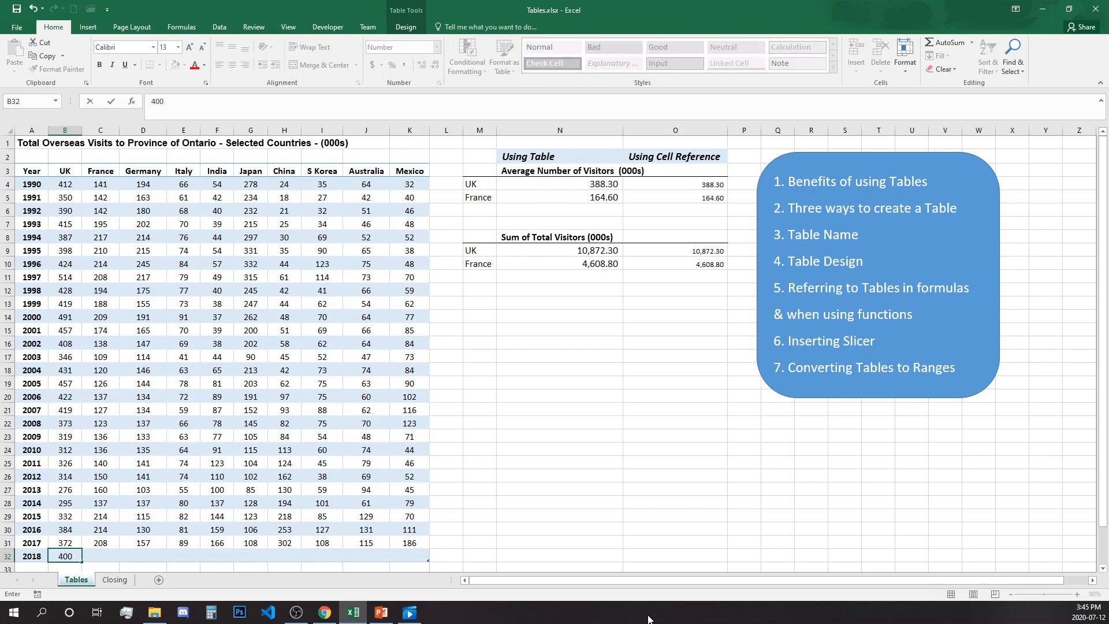
{"action": "key", "text": "Tab"}
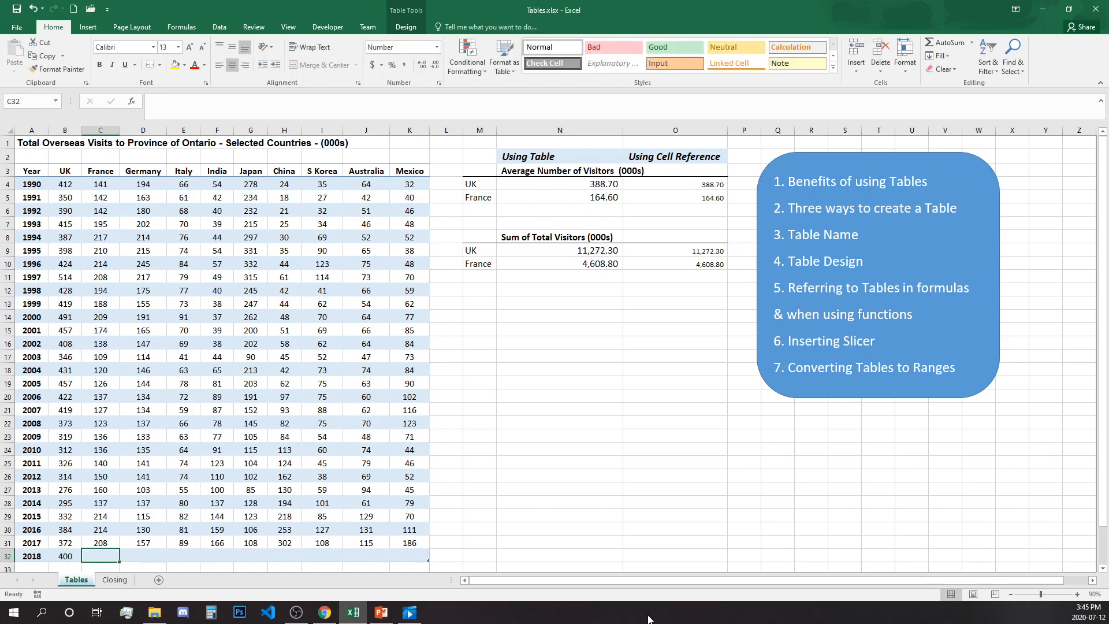
{"action": "type", "text": "250"}
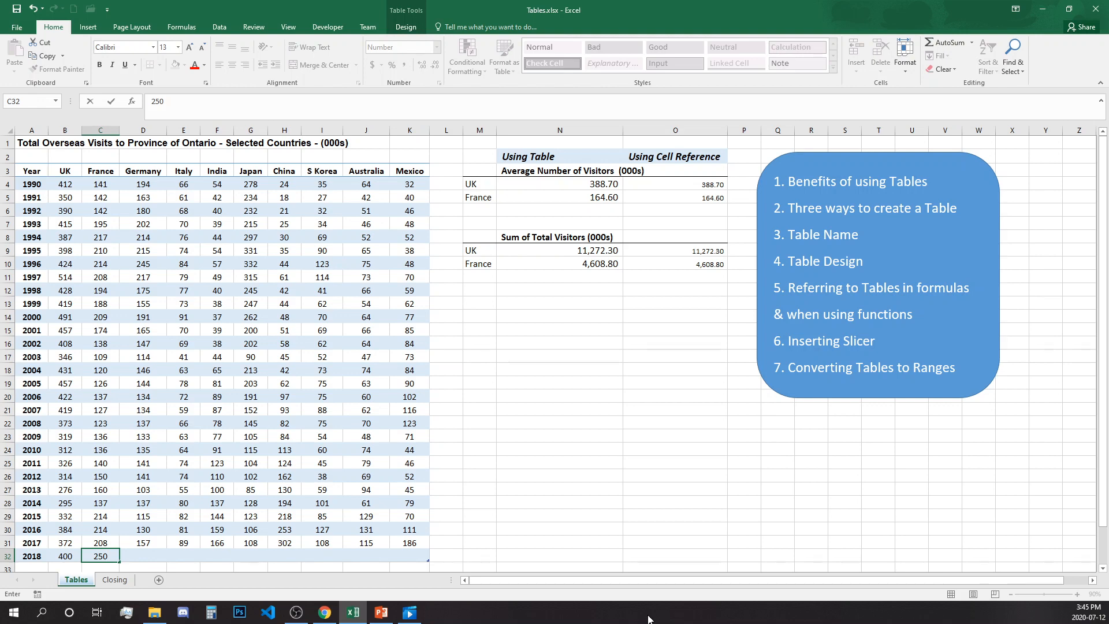
Step: Add a 2019 row with UK 450 and France 300
{"action": "left_click", "coordinate": [408, 556]}
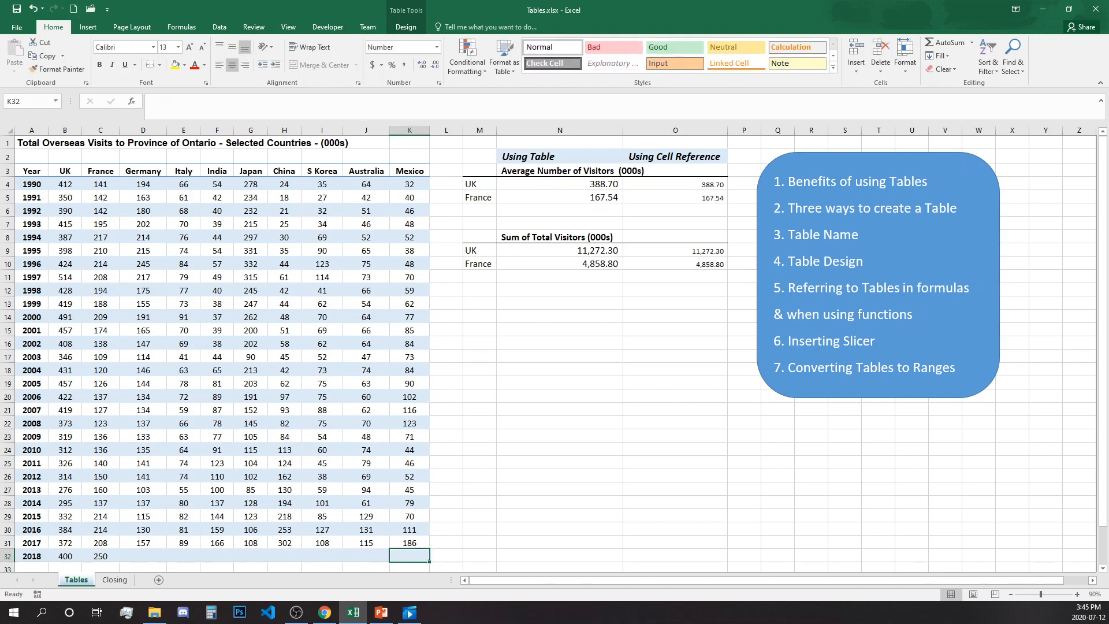
{"action": "key", "text": "Tab"}
{"action": "type", "text": "2019"}
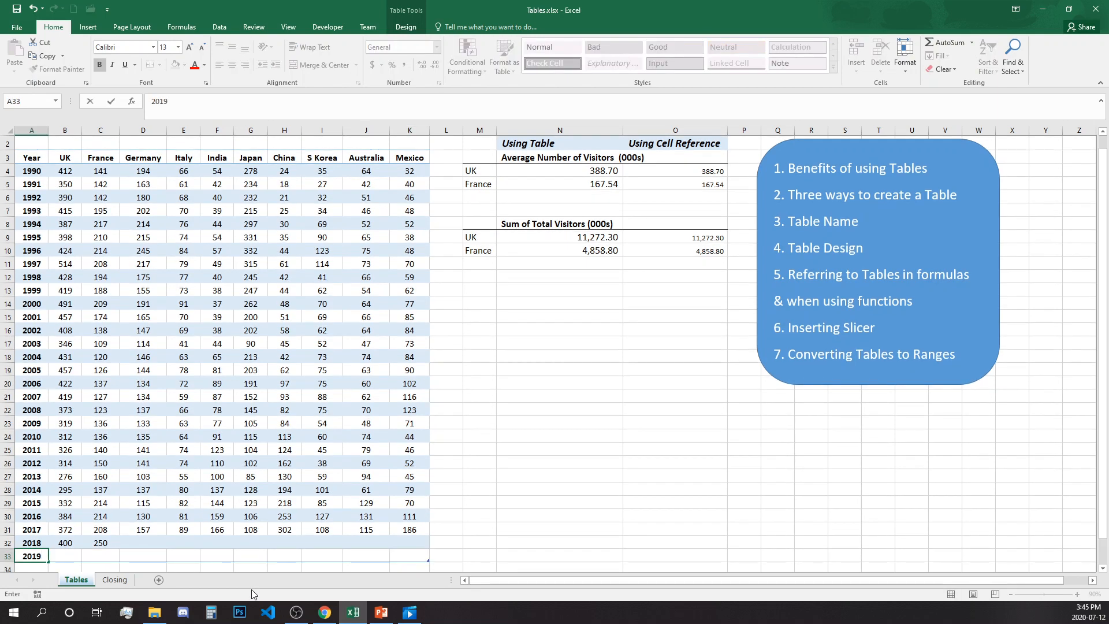
{"action": "key", "text": "Tab"}
{"action": "type", "text": "450"}
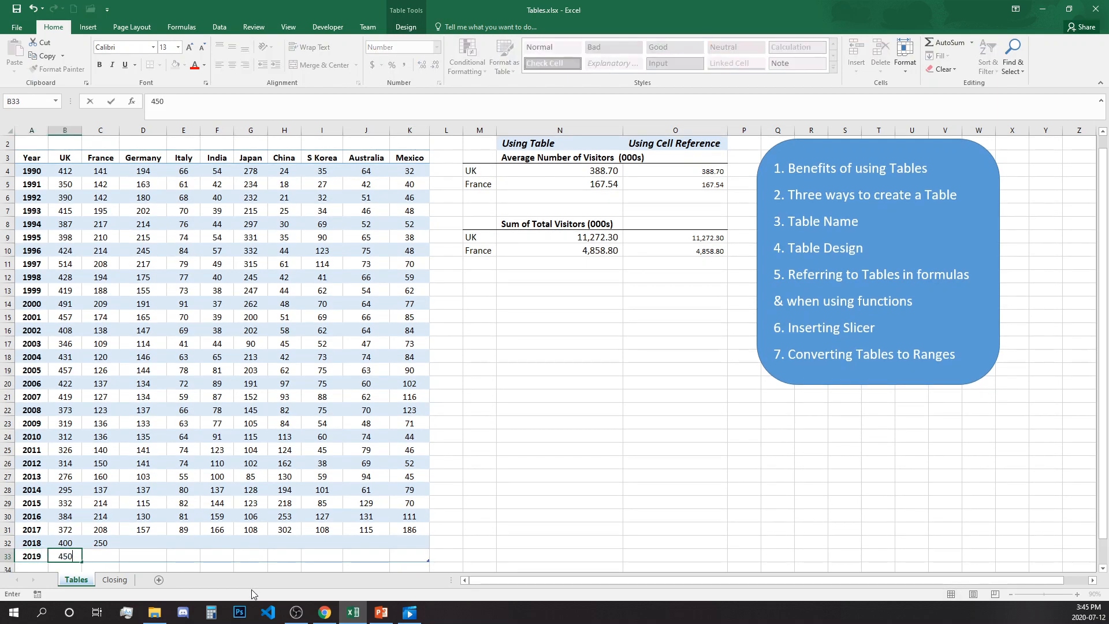
{"action": "key", "text": "Tab"}
{"action": "type", "text": "300"}
{"action": "key", "text": "Return"}
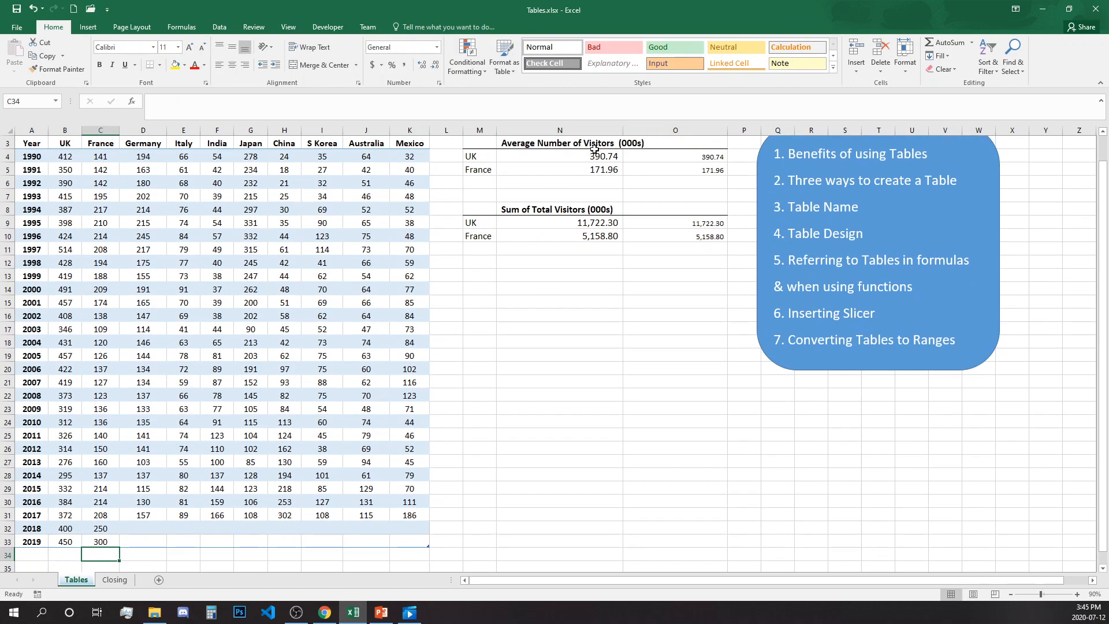
{"action": "left_click", "coordinate": [600, 154]}
{"action": "left_click", "coordinate": [602, 170]}
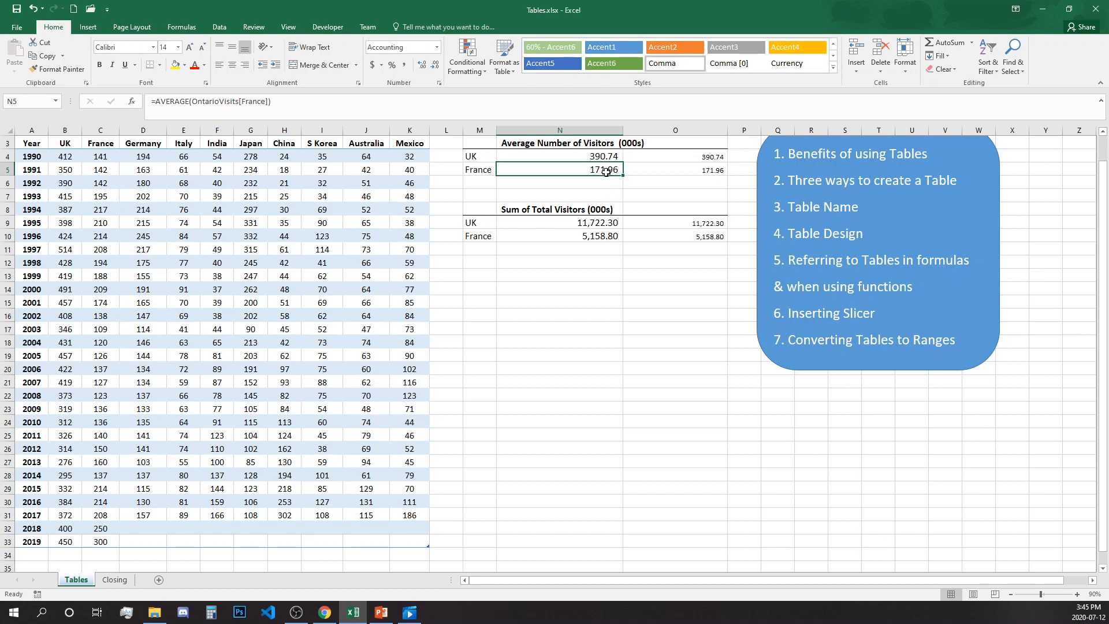
{"action": "left_click", "coordinate": [600, 156]}
{"action": "left_click", "coordinate": [600, 170]}
{"action": "left_click_drag", "start_coordinate": [606, 223], "coordinate": [607, 235]}
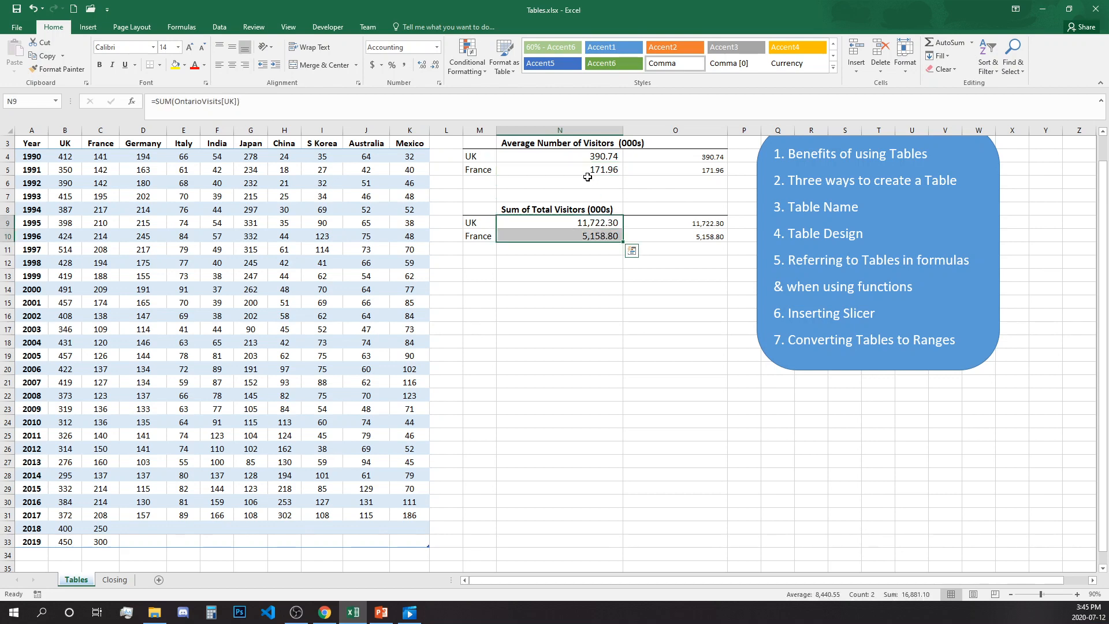
{"action": "left_click_drag", "start_coordinate": [581, 157], "coordinate": [588, 176]}
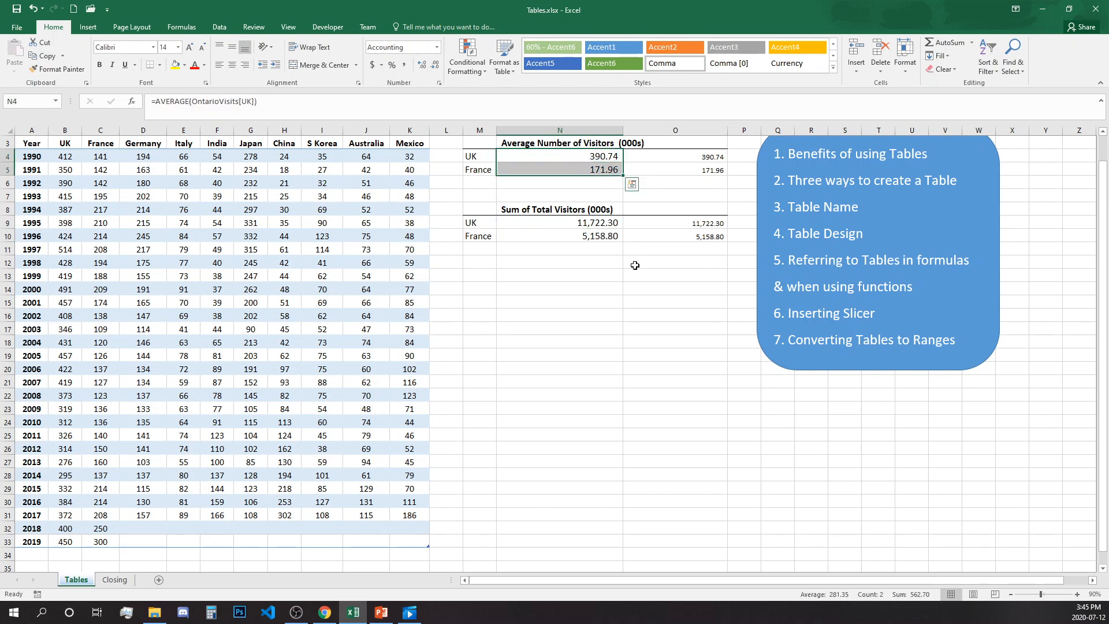
{"action": "left_click", "coordinate": [703, 159]}
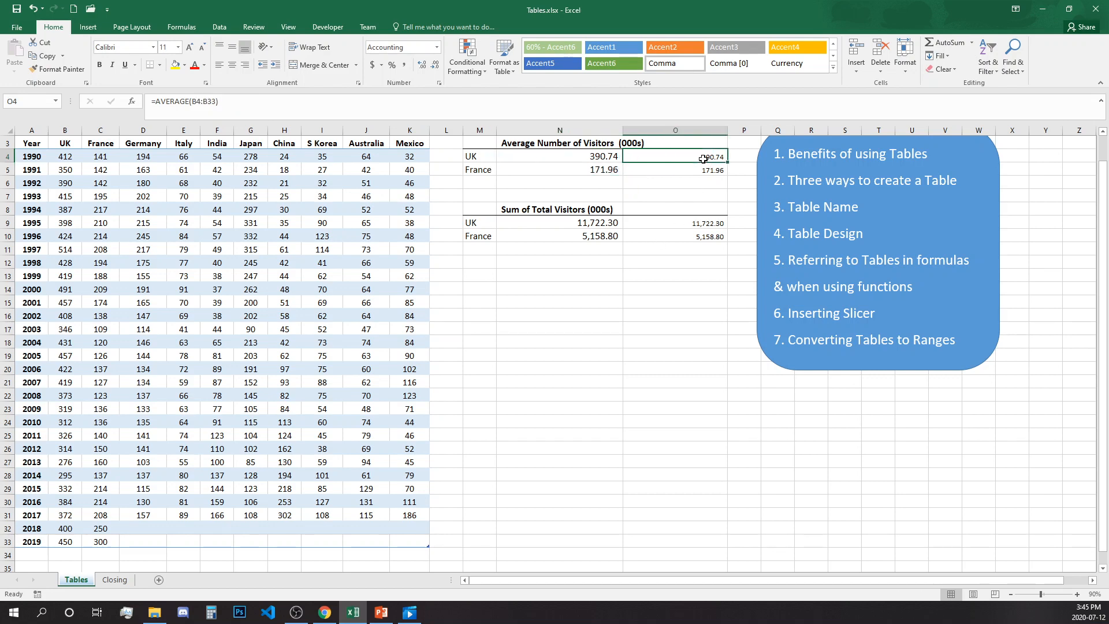
{"action": "key", "text": "F2"}
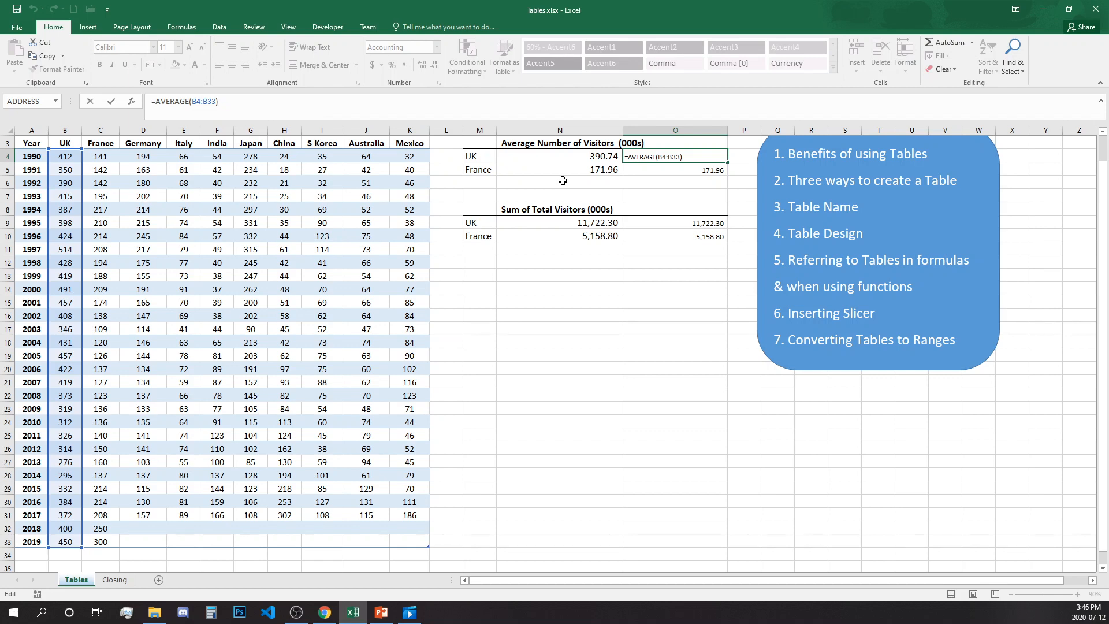
{"action": "key", "text": "Return"}
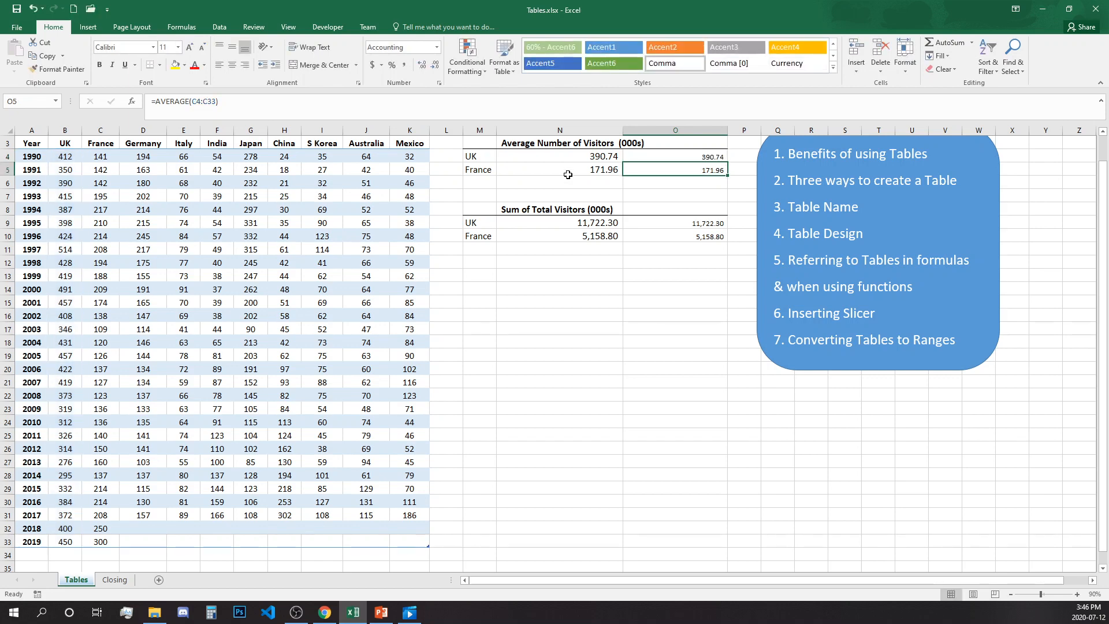
{"action": "left_click_drag", "start_coordinate": [702, 156], "coordinate": [709, 166]}
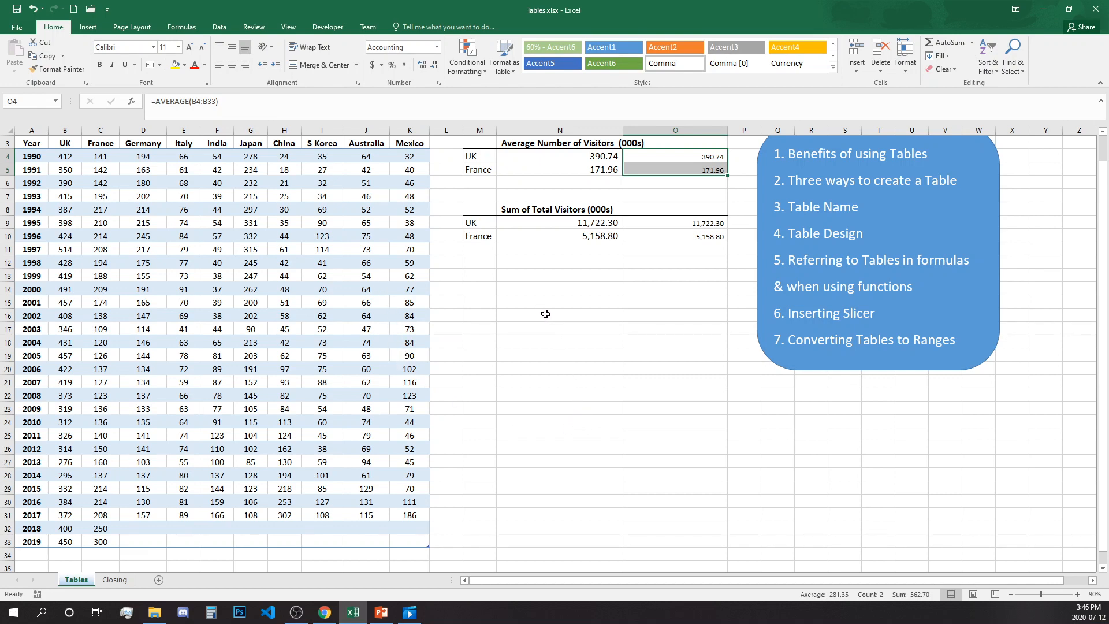
{"action": "left_click", "coordinate": [520, 287]}
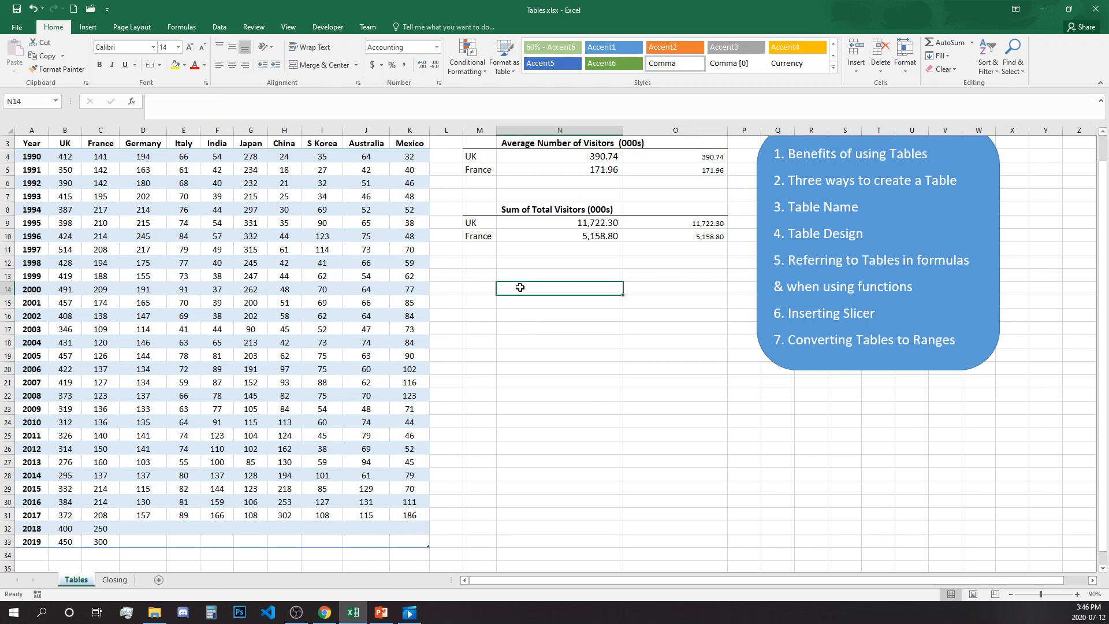
{"action": "scroll", "coordinate": [524, 291], "scroll_direction": "up", "scroll_amount": 1}
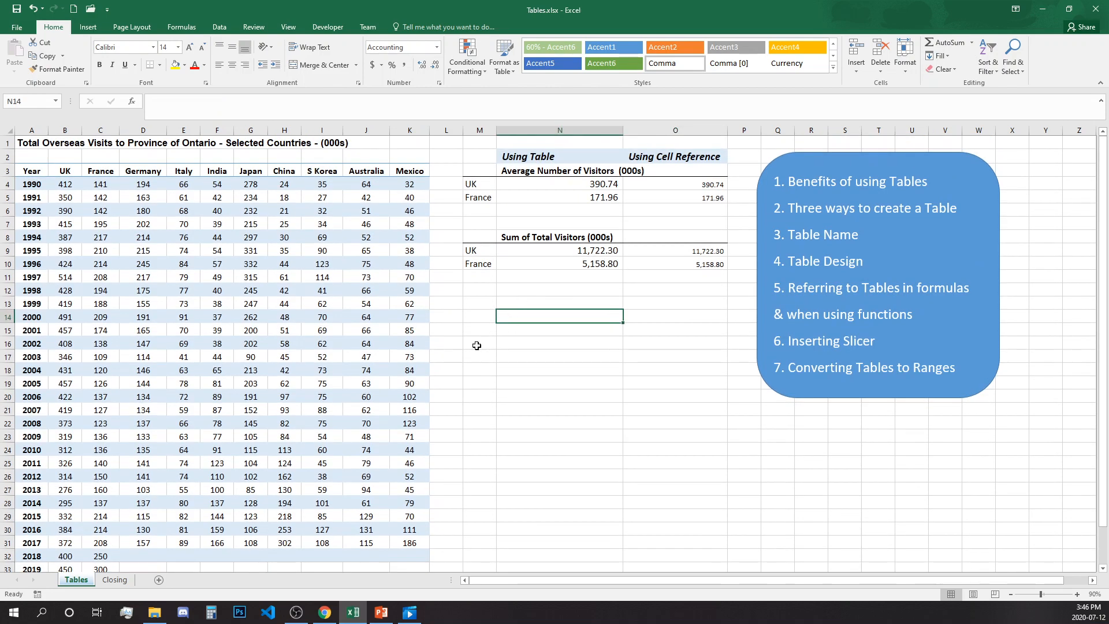
Step: Open the Insert Slicers dialog for the OntarioVisits table from Table Design
{"action": "left_click", "coordinate": [324, 238]}
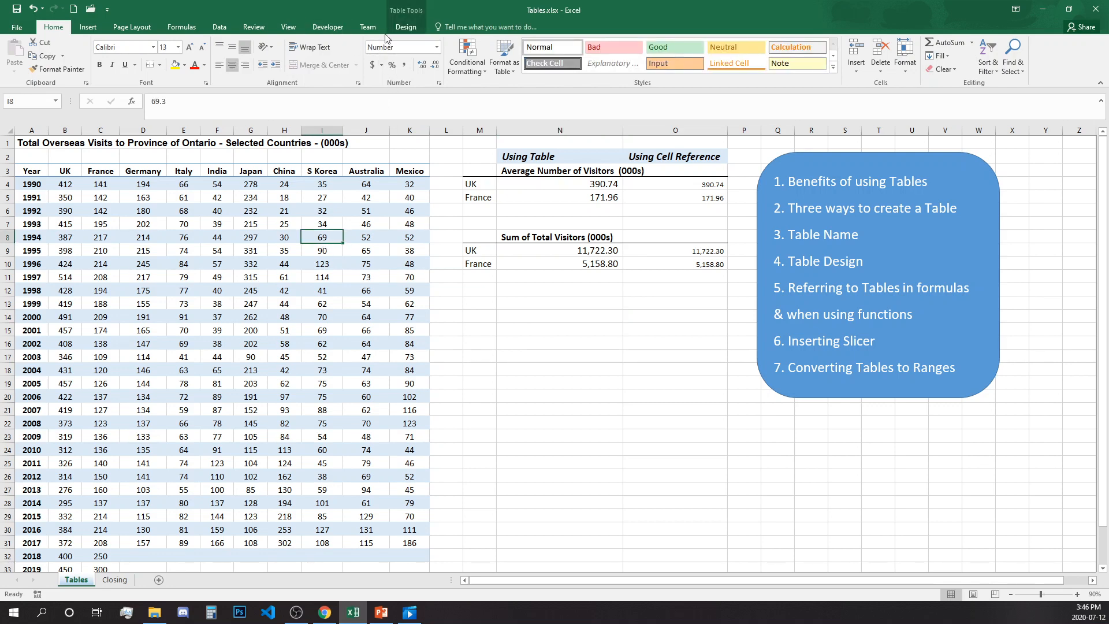
{"action": "left_click", "coordinate": [404, 29]}
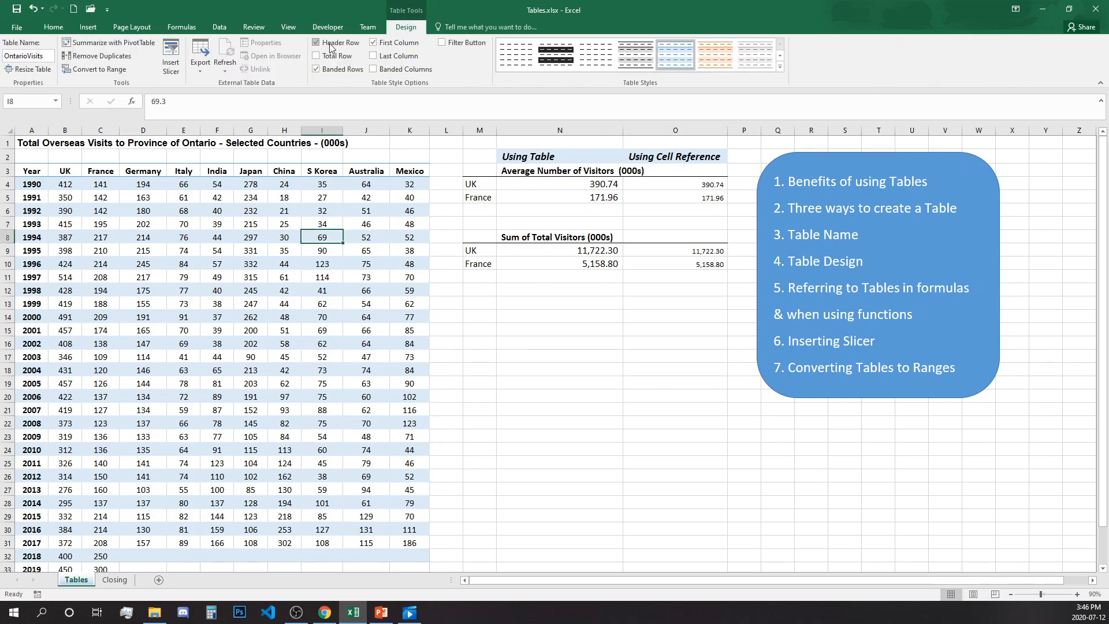
{"action": "left_click", "coordinate": [172, 58]}
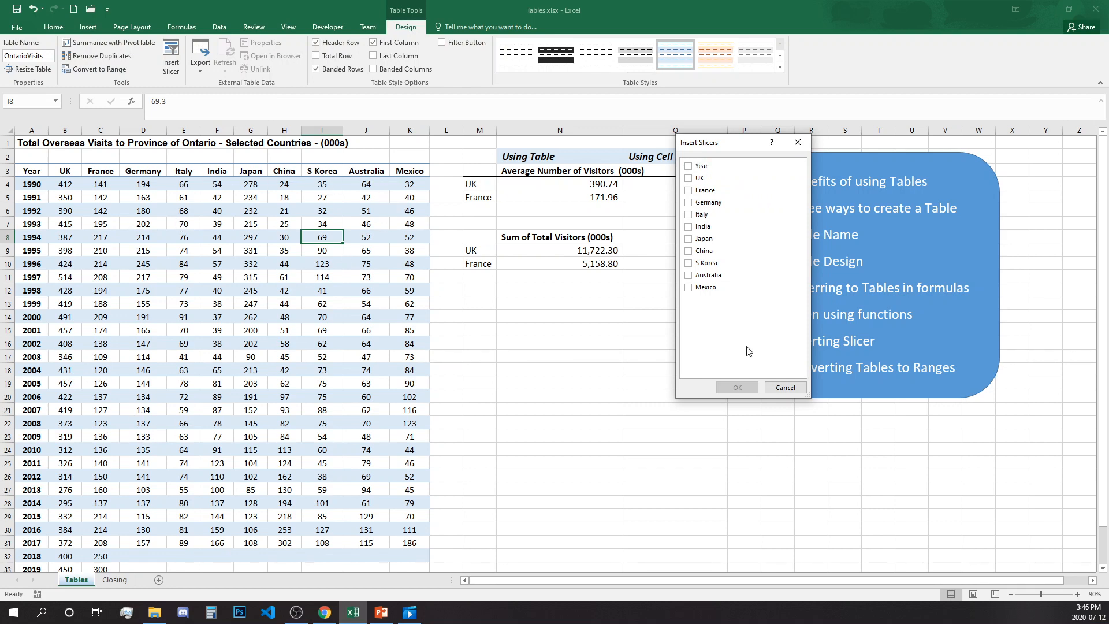
Step: Insert a Year slicer, move the topics shape aside, and place the enlarged slicer in columns P–S
{"action": "left_click", "coordinate": [692, 167]}
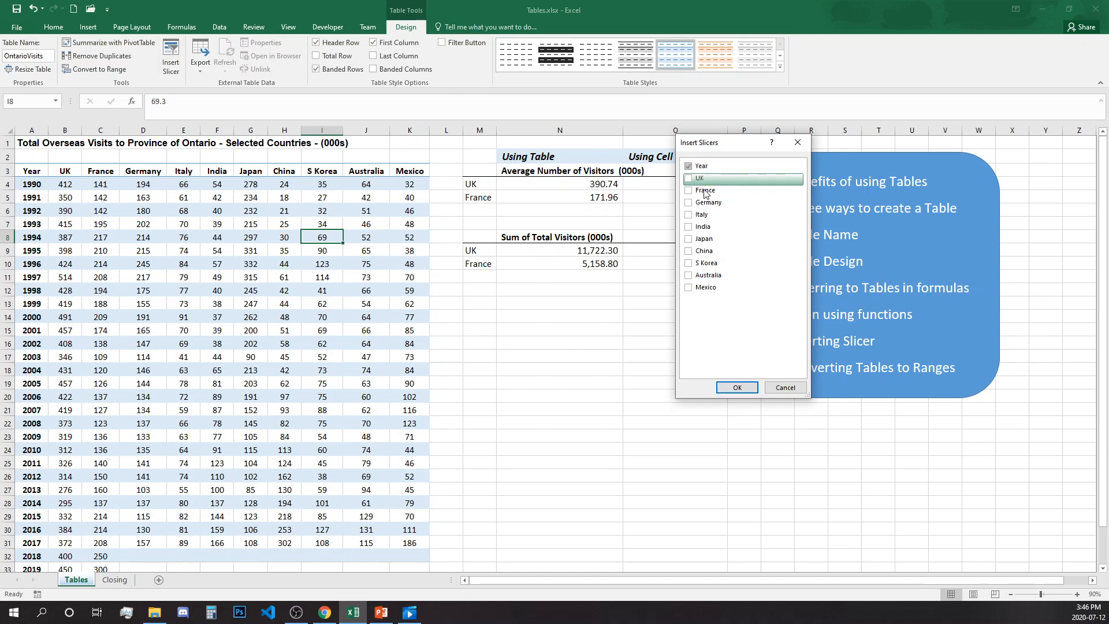
{"action": "left_click", "coordinate": [739, 388]}
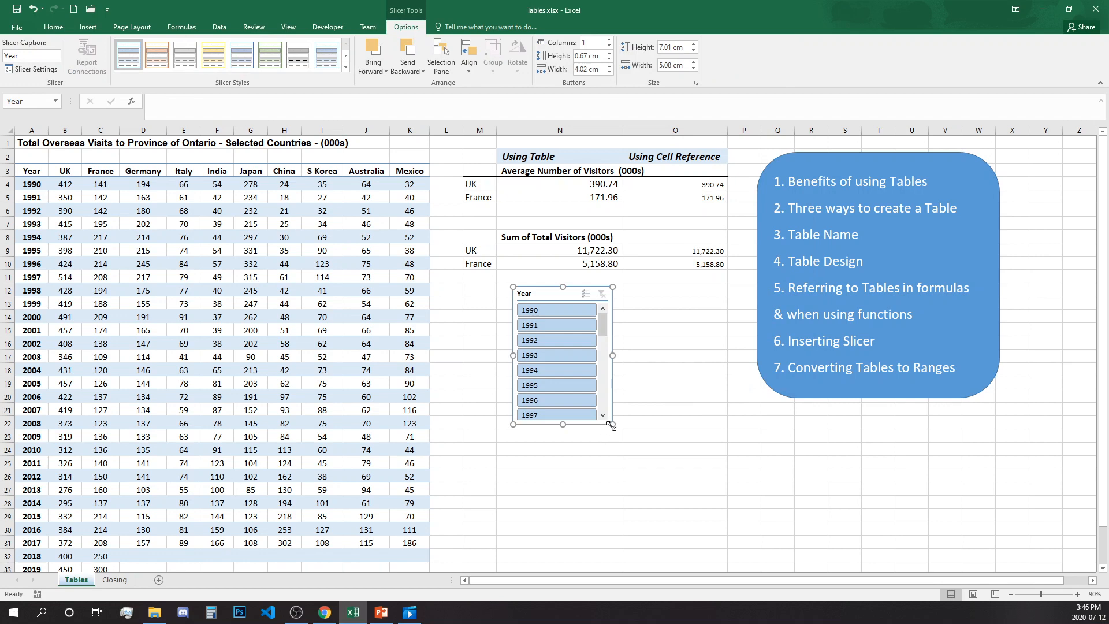
{"action": "left_click_drag", "start_coordinate": [613, 424], "coordinate": [640, 551]}
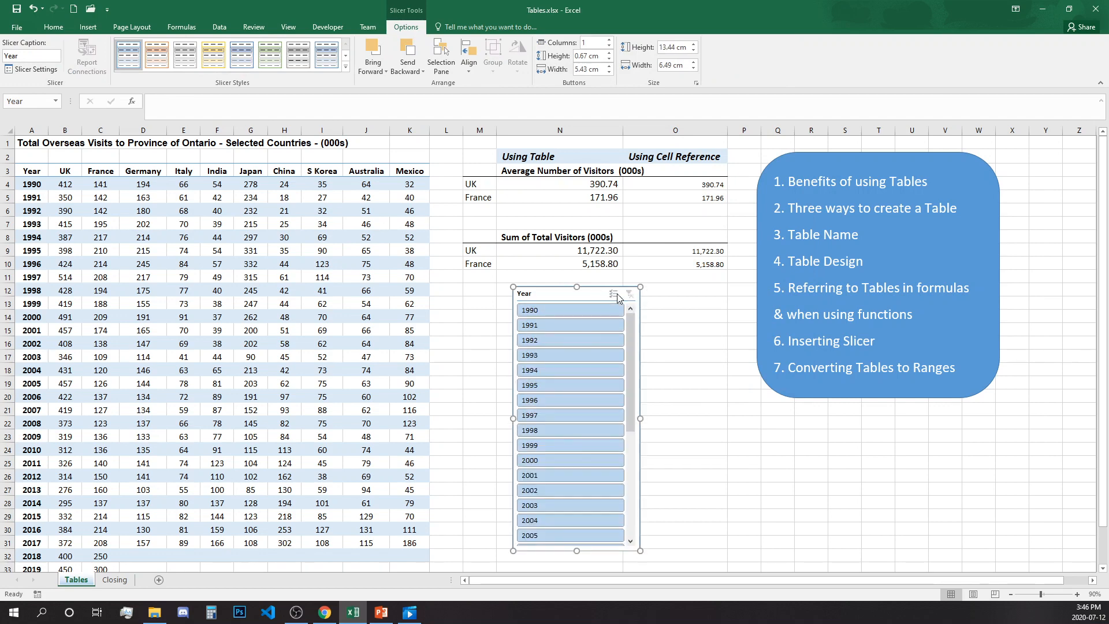
{"action": "mouse_move", "coordinate": [876, 182]}
{"action": "left_mouse_down"}
{"action": "mouse_move", "coordinate": [1049, 190]}
{"action": "mouse_move", "coordinate": [1025, 200]}
{"action": "left_mouse_up"}
{"action": "left_click_drag", "start_coordinate": [582, 291], "coordinate": [805, 146]}
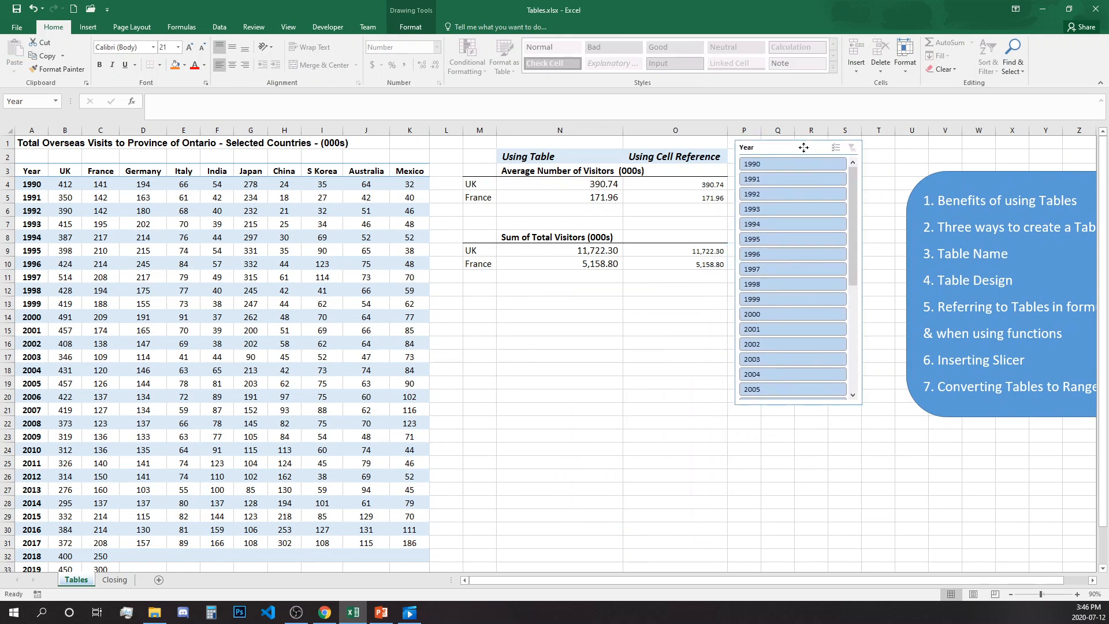
{"action": "left_click_drag", "start_coordinate": [799, 405], "coordinate": [819, 576]}
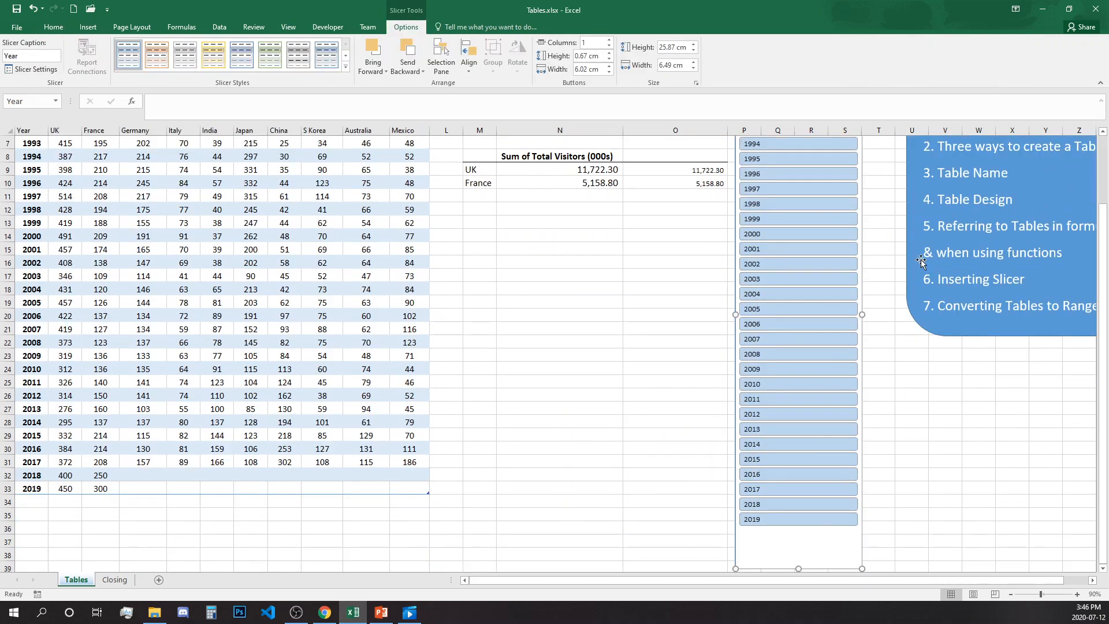
{"action": "scroll", "coordinate": [1101, 156], "scroll_direction": "up", "scroll_amount": 2}
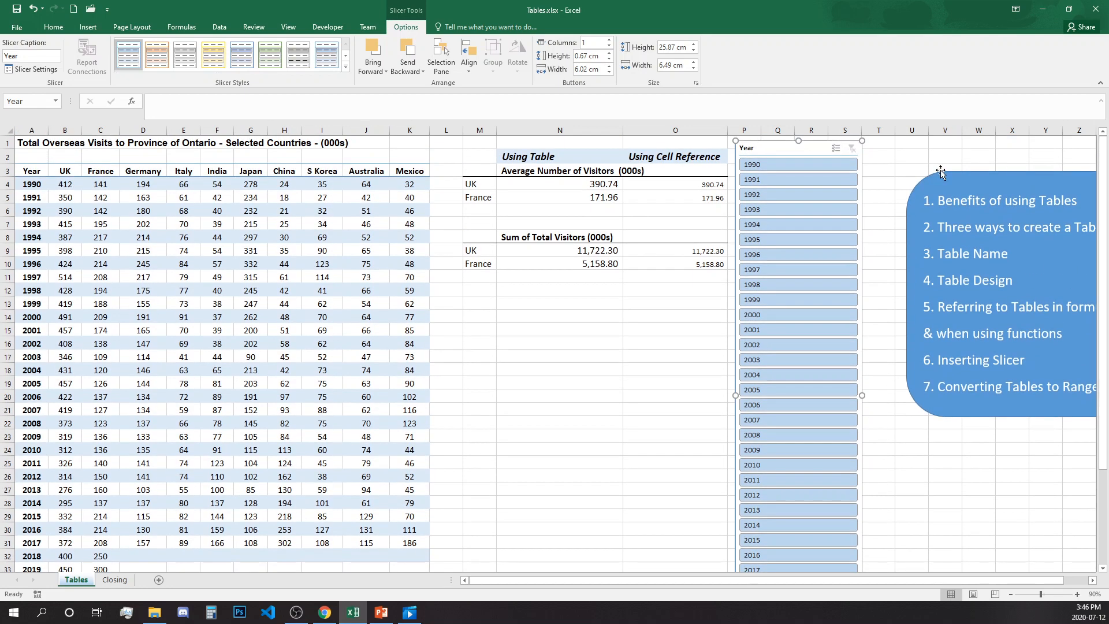
Step: Turn on slicer Multi-Select, narrow the filter to 1991, and select its row A5:K5
{"action": "left_click", "coordinate": [836, 149]}
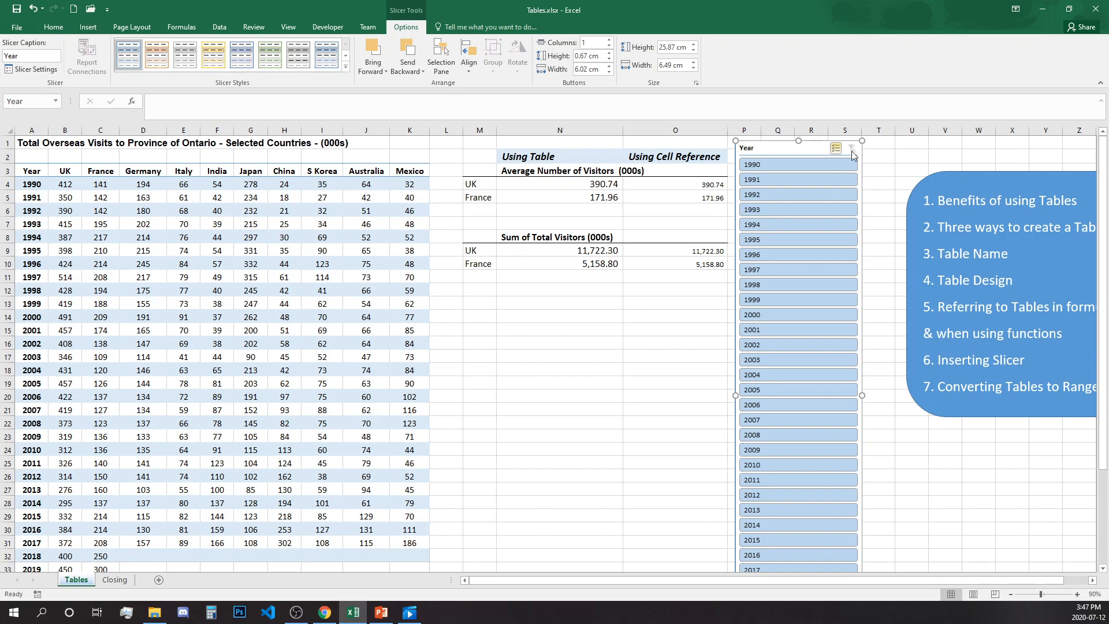
{"action": "left_click", "coordinate": [823, 164]}
{"action": "left_click_drag", "start_coordinate": [852, 143], "coordinate": [853, 145]}
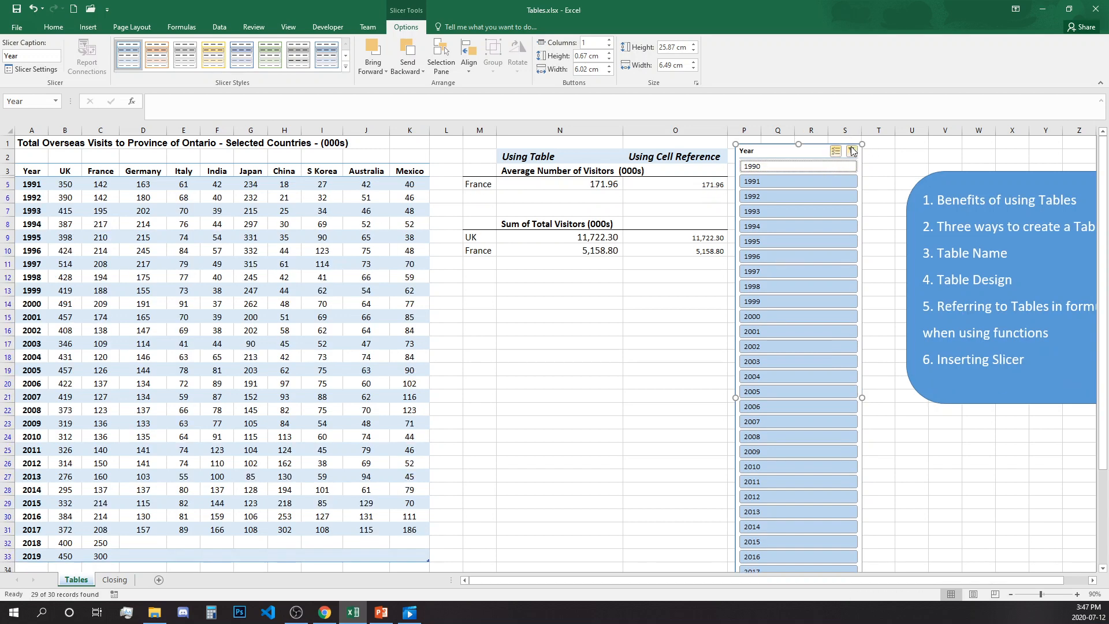
{"action": "left_click", "coordinate": [826, 179]}
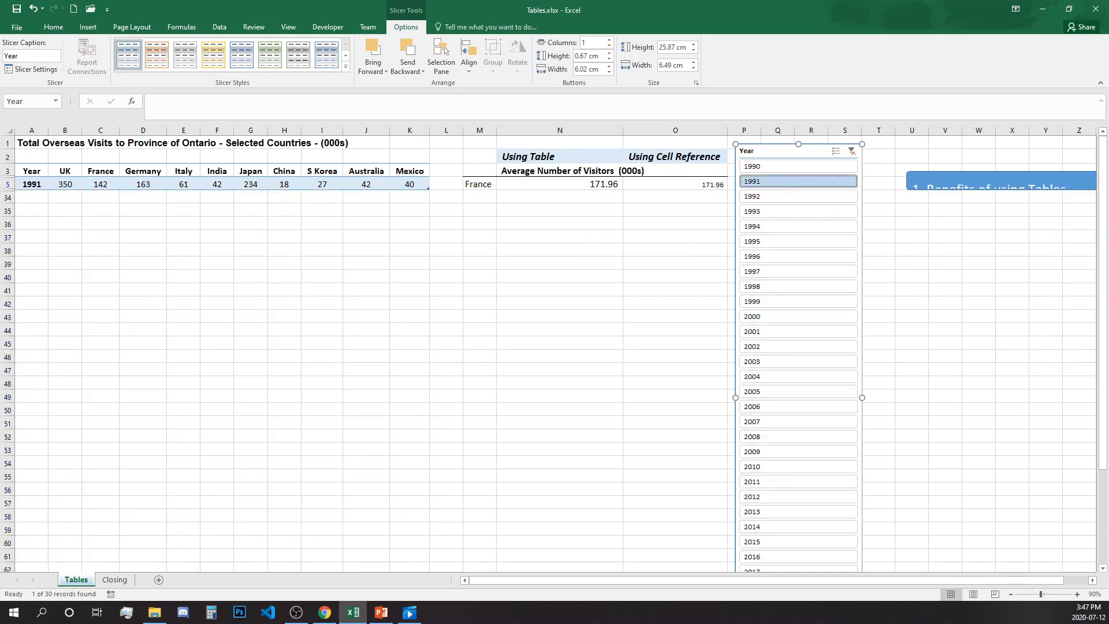
{"action": "left_click", "coordinate": [43, 181]}
{"action": "left_click_drag", "start_coordinate": [44, 182], "coordinate": [405, 181]}
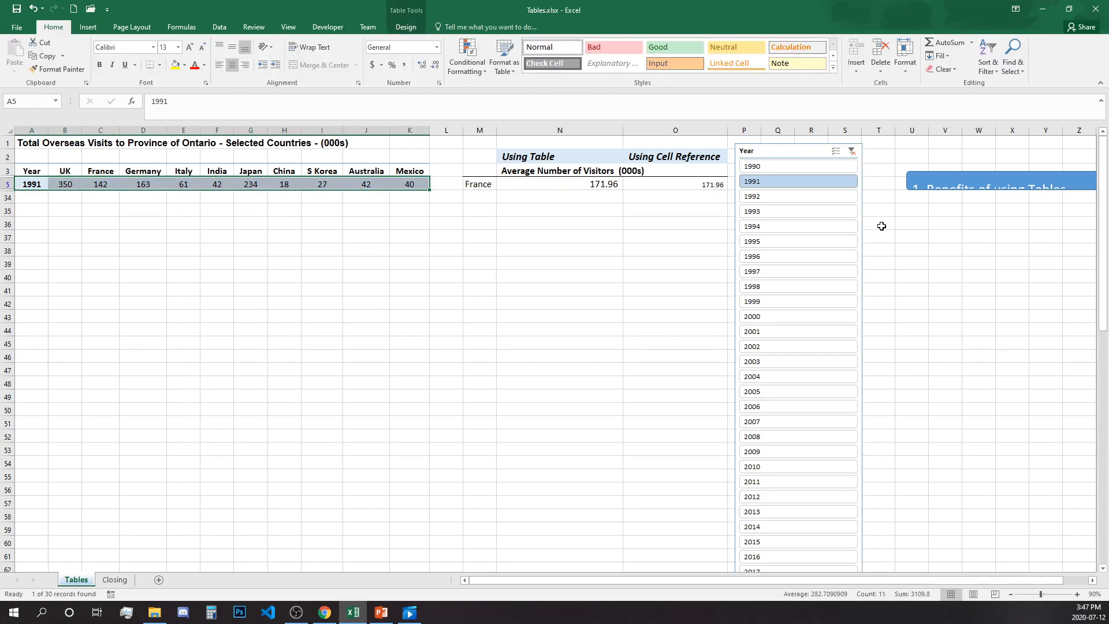
Step: Add years 1992 through 1997 to the Year slicer filter
{"action": "left_click", "coordinate": [835, 152]}
{"action": "left_click", "coordinate": [761, 196]}
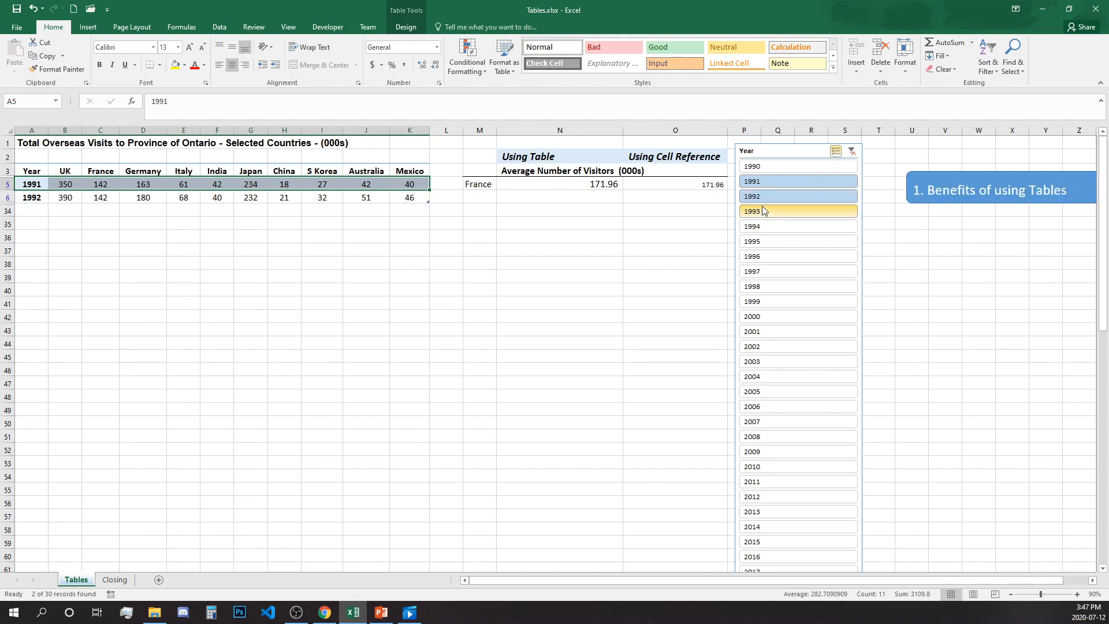
{"action": "left_click", "coordinate": [763, 211]}
{"action": "left_click", "coordinate": [762, 227]}
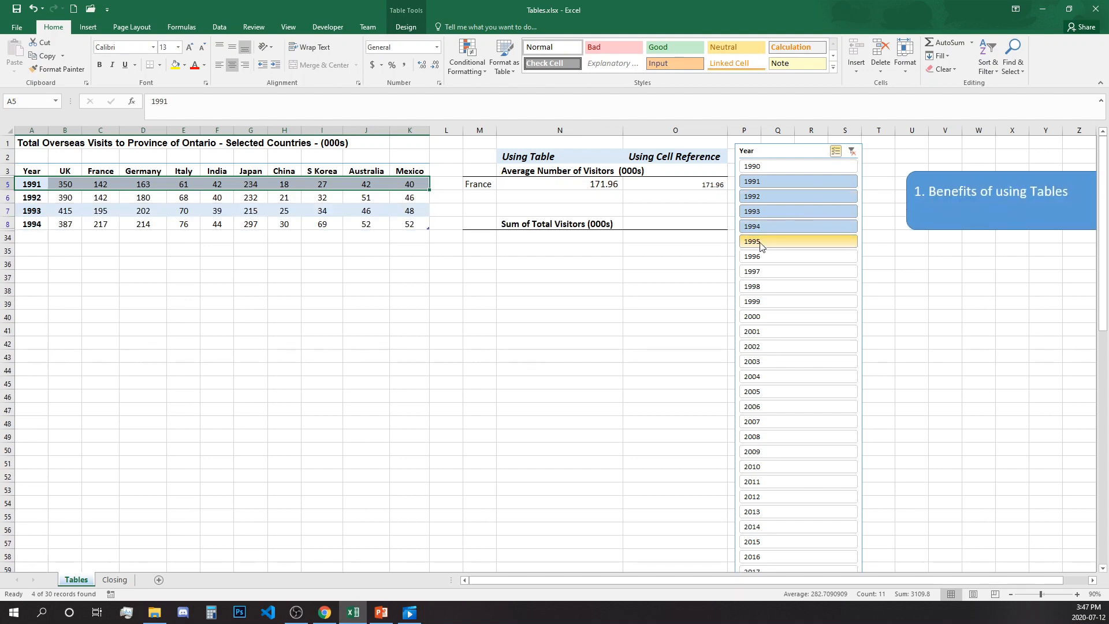
{"action": "left_click", "coordinate": [764, 242]}
{"action": "left_click", "coordinate": [765, 257]}
{"action": "left_click", "coordinate": [763, 272]}
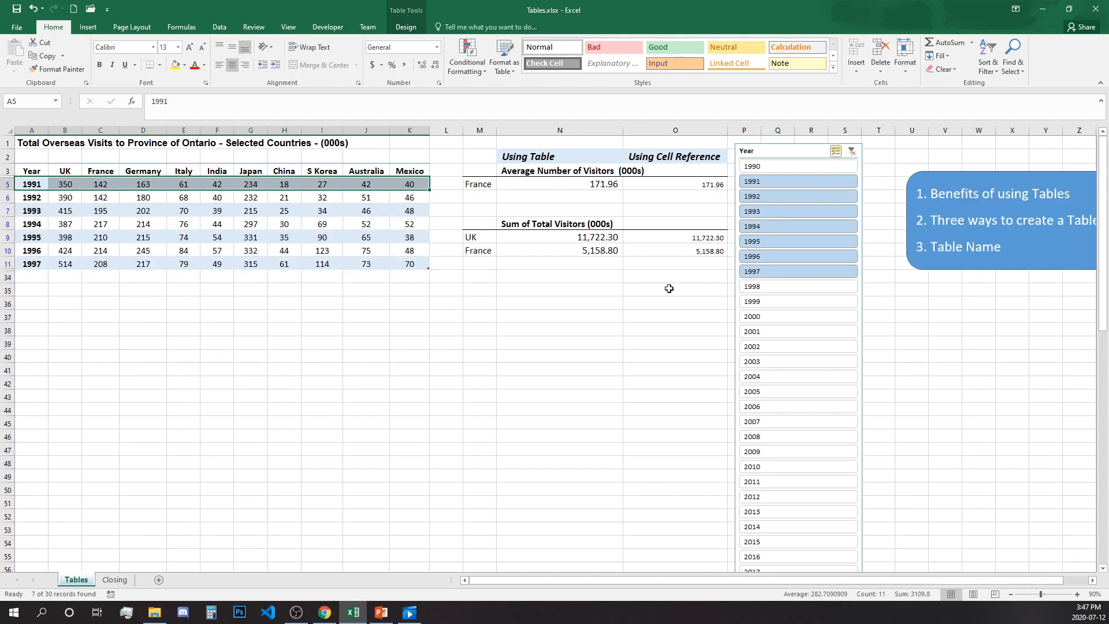
Step: Check the N5 and N9:N10 formulas, then filter the table to 1992 only
{"action": "left_click", "coordinate": [600, 184]}
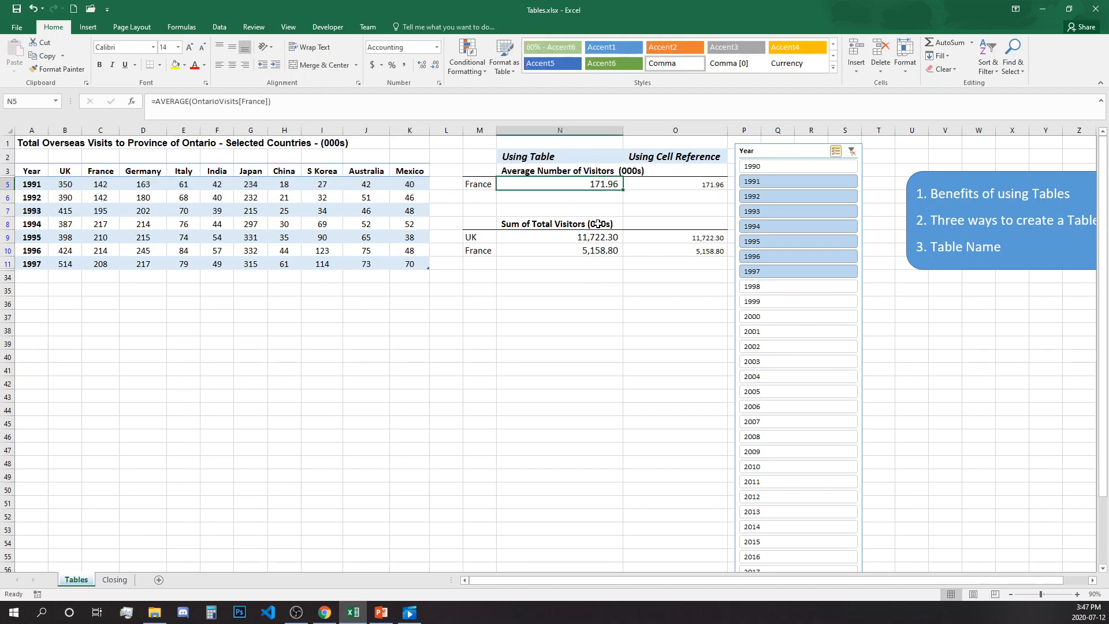
{"action": "left_click_drag", "start_coordinate": [607, 239], "coordinate": [607, 251]}
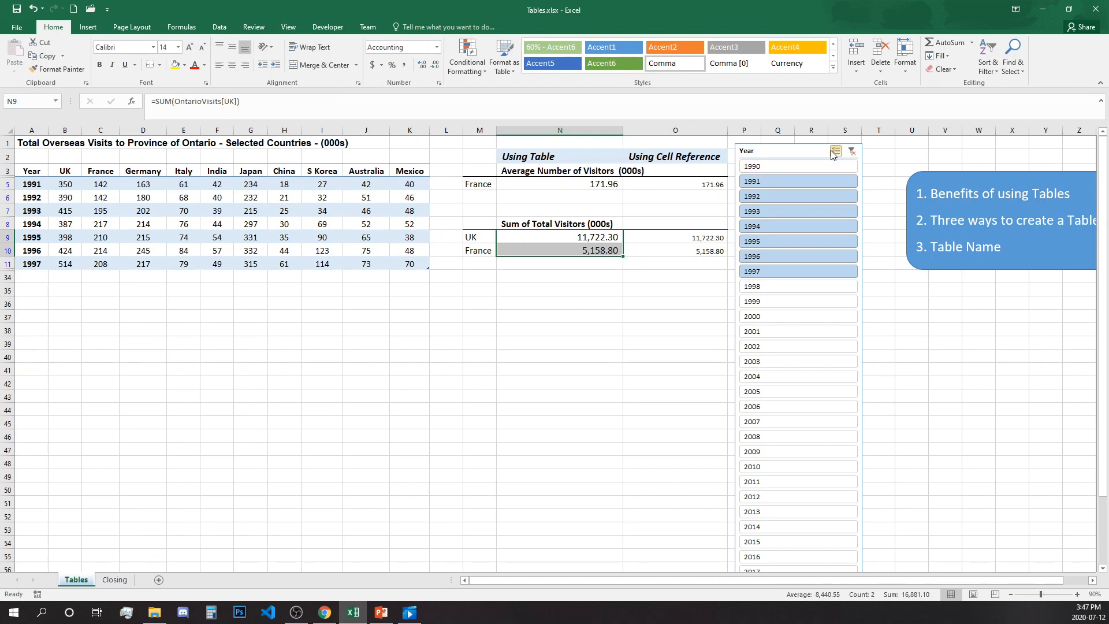
{"action": "left_click", "coordinate": [813, 196]}
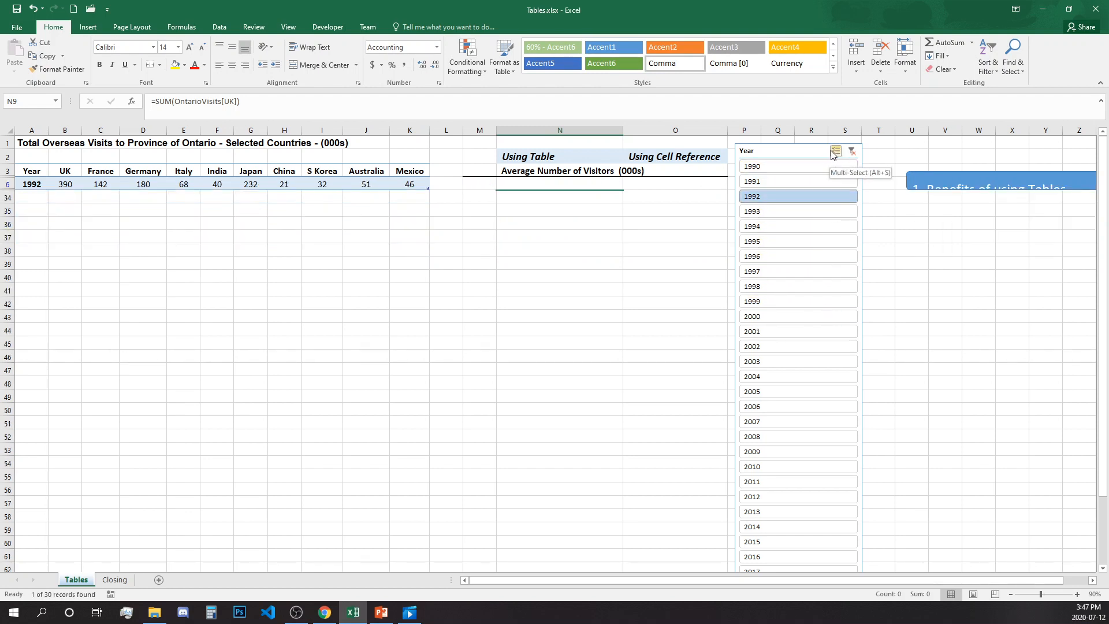
Step: Filter the table to single years 2000, 2001, 2002, then 2004
{"action": "left_click", "coordinate": [787, 318]}
{"action": "left_click", "coordinate": [787, 334]}
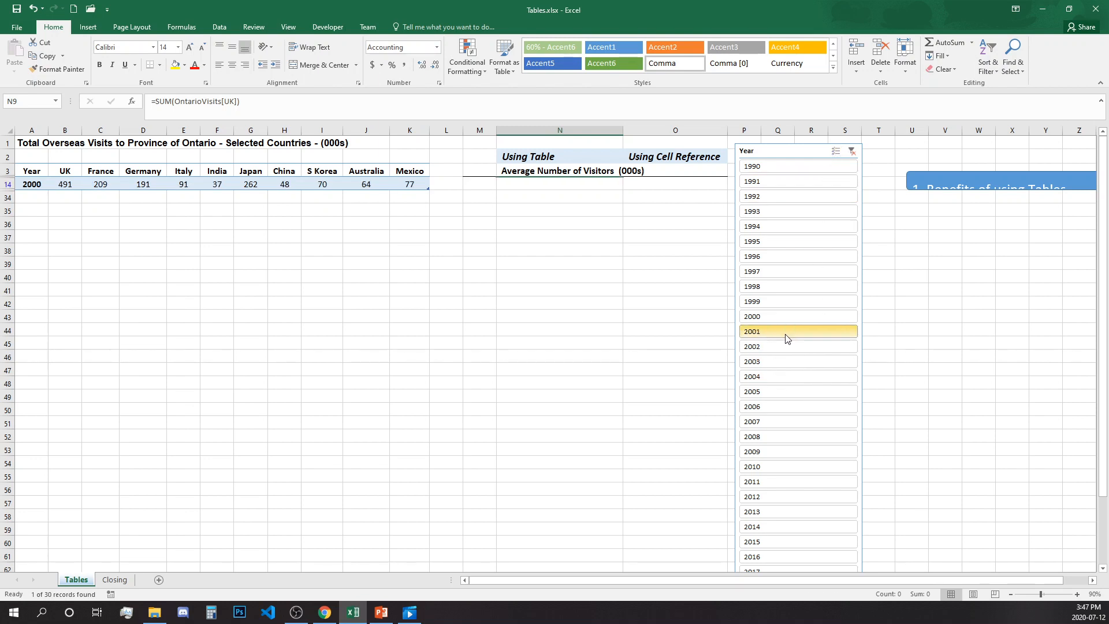
{"action": "left_click", "coordinate": [787, 352]}
{"action": "left_click", "coordinate": [788, 376]}
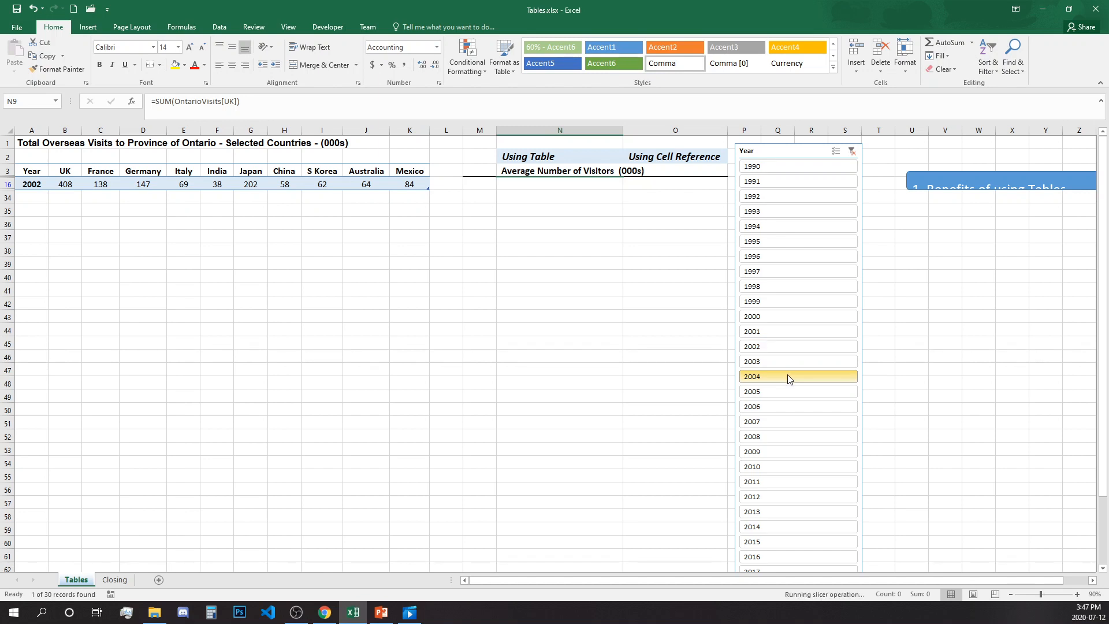
Step: Multi-select years 1997–2003 in the slicer, then clear the Year filter
{"action": "left_click", "coordinate": [836, 151]}
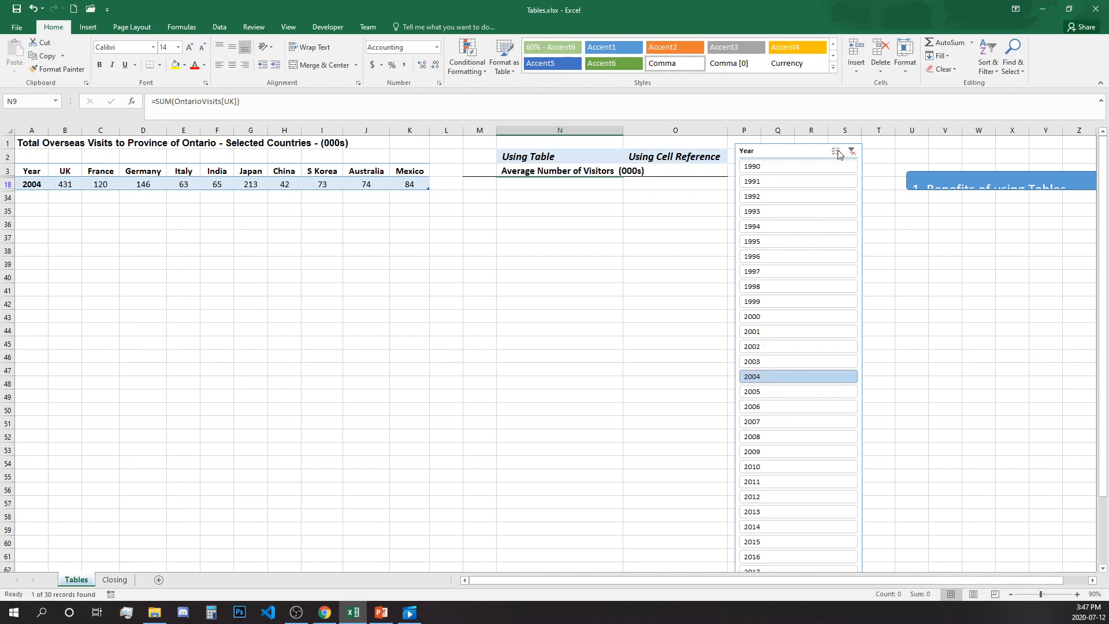
{"action": "left_click", "coordinate": [783, 271]}
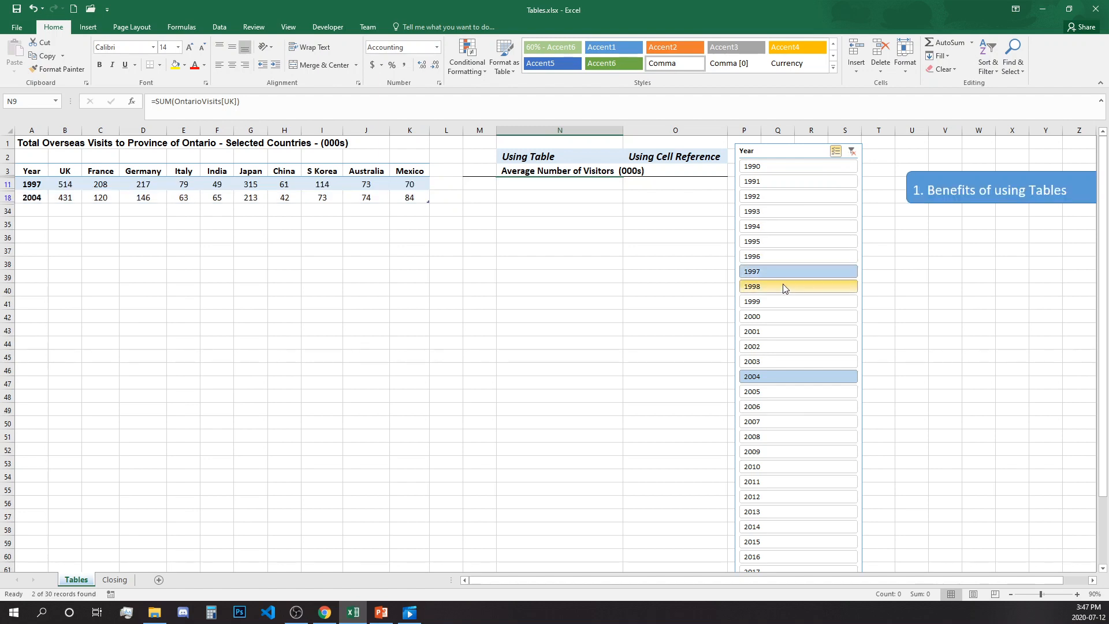
{"action": "left_click", "coordinate": [783, 286]}
{"action": "left_click", "coordinate": [783, 301]}
{"action": "left_click", "coordinate": [787, 317]}
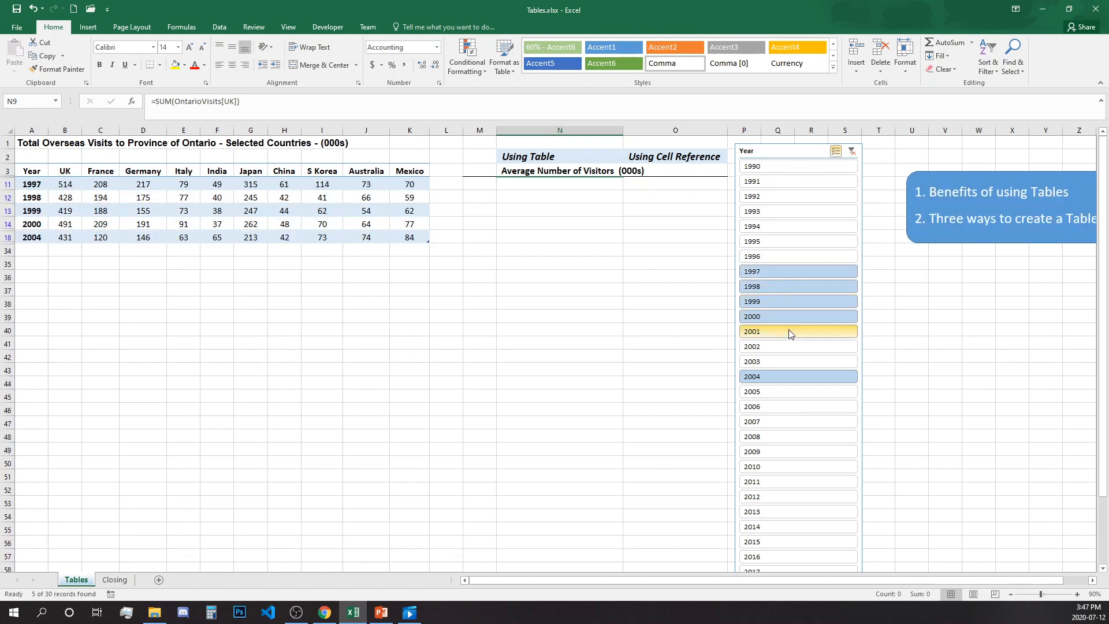
{"action": "left_click", "coordinate": [791, 332]}
{"action": "left_click", "coordinate": [789, 349]}
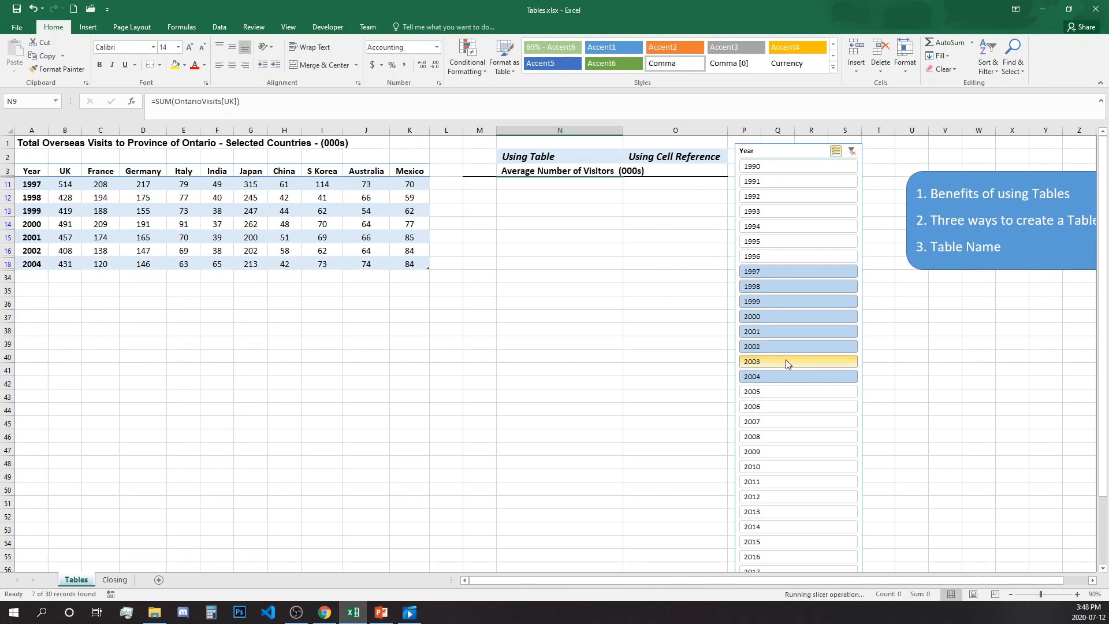
{"action": "left_click", "coordinate": [786, 359]}
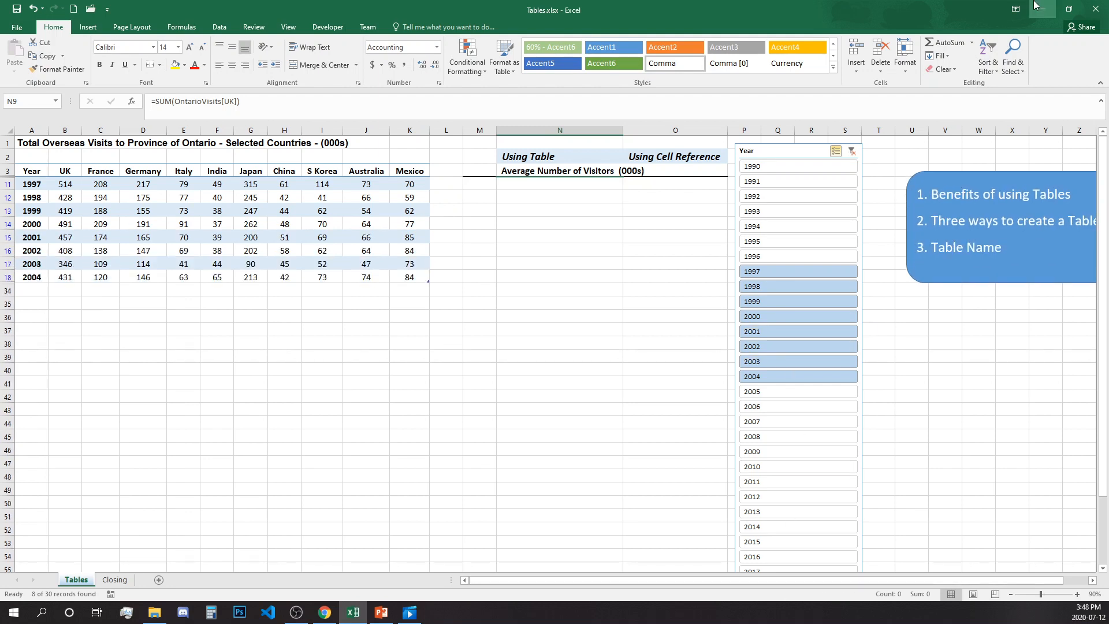
{"action": "left_click", "coordinate": [853, 157]}
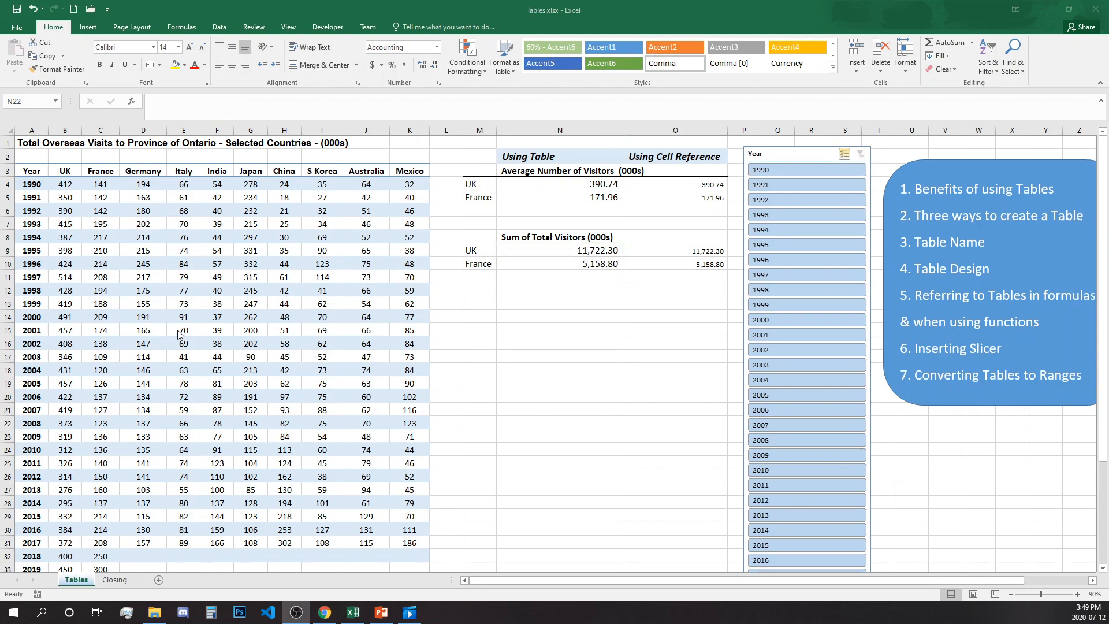
Step: Select cell F12 in the OntarioVisits table and show the Table Design options
{"action": "left_click", "coordinate": [178, 331]}
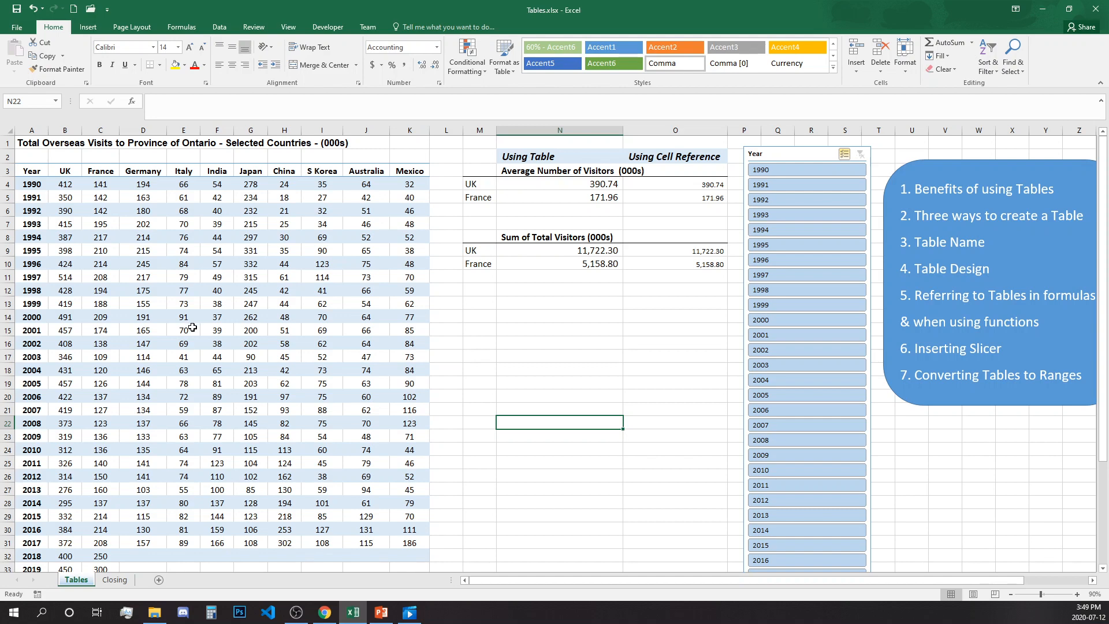
{"action": "left_click", "coordinate": [225, 296]}
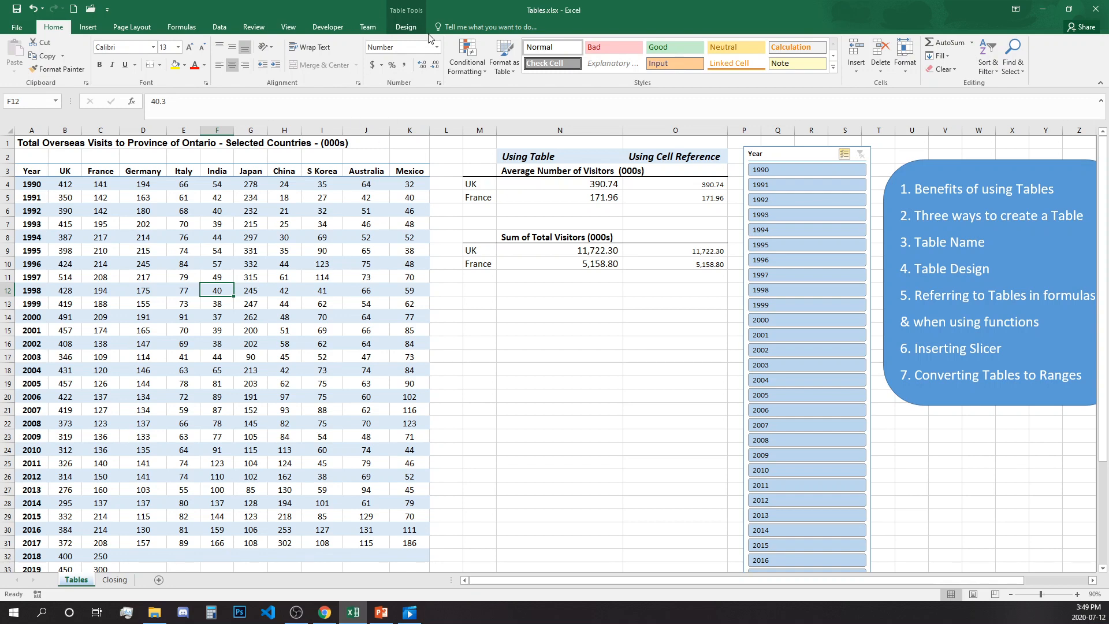
{"action": "left_click", "coordinate": [406, 28]}
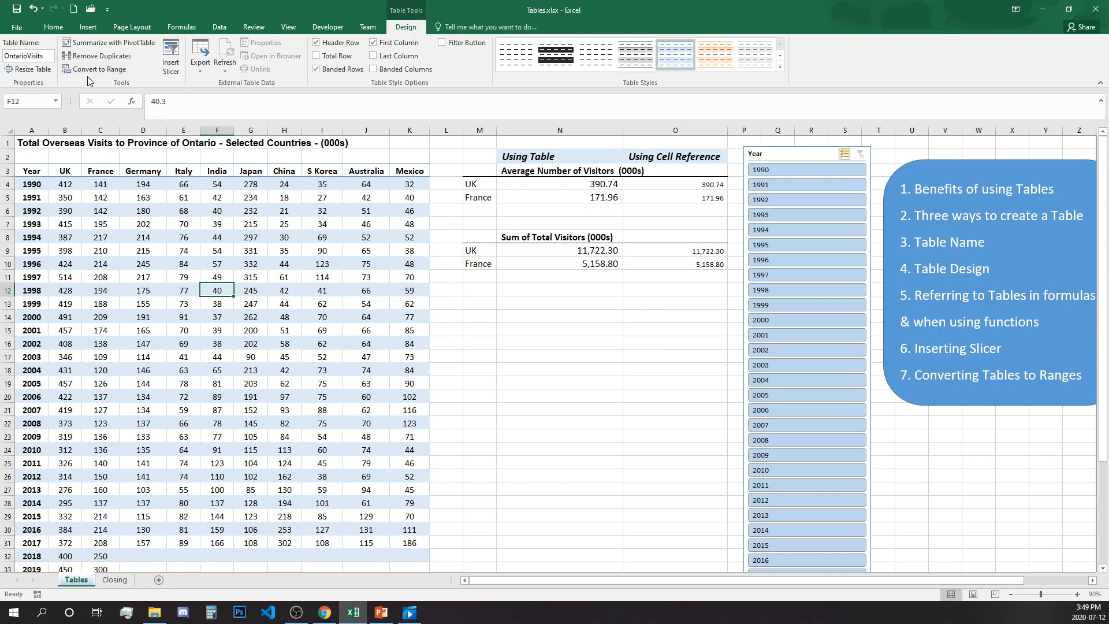
Step: Convert OntarioVisits to a normal range from F12's Table menu, then show the Closing sheet
{"action": "right_click", "coordinate": [222, 292]}
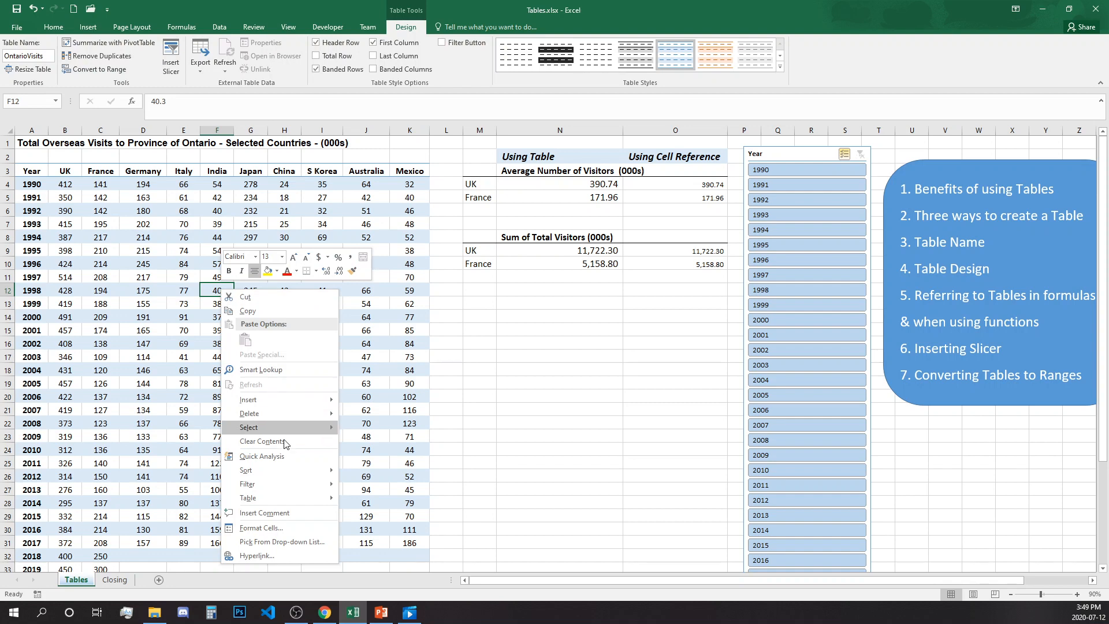
{"action": "mouse_move", "coordinate": [293, 500]}
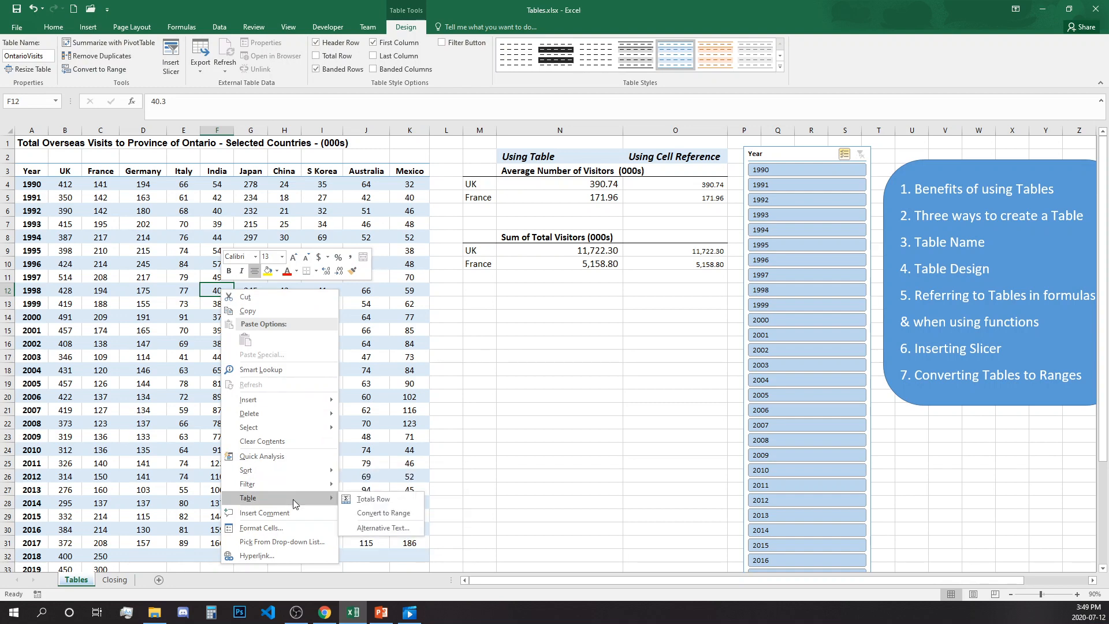
{"action": "left_click", "coordinate": [376, 514]}
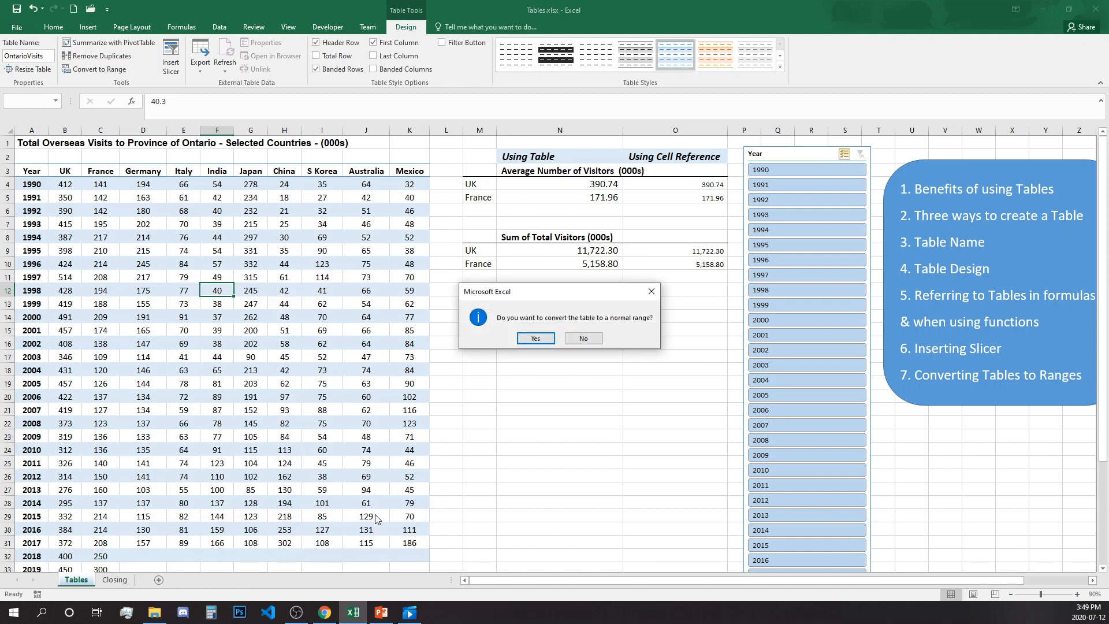
{"action": "left_click", "coordinate": [543, 341]}
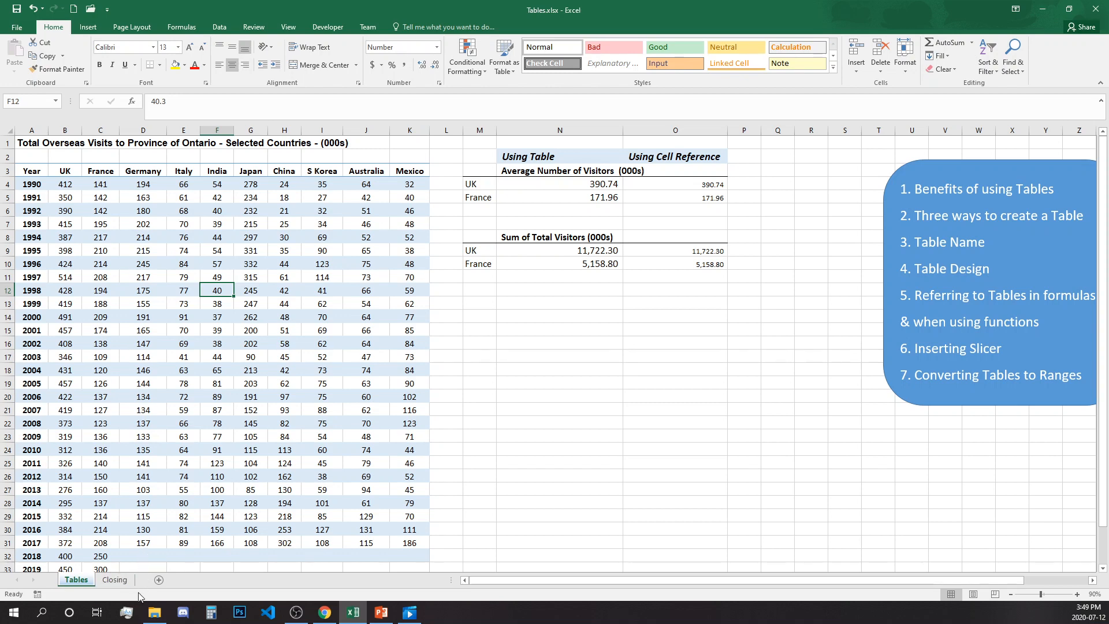
{"action": "left_click", "coordinate": [118, 580]}
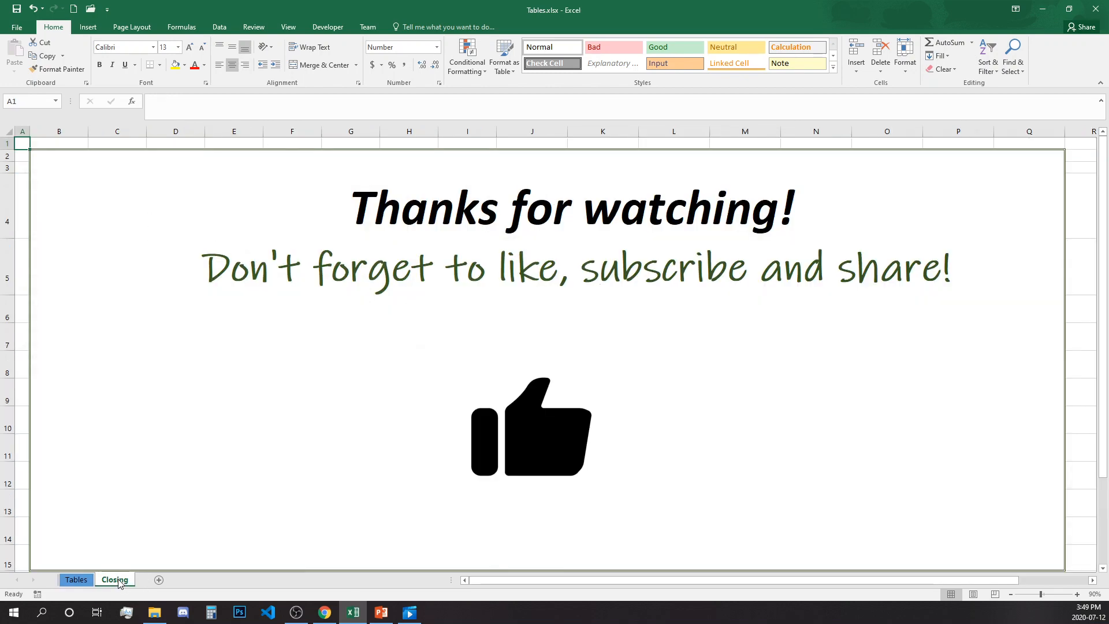
{"action": "key", "text": "alt+Tab"}
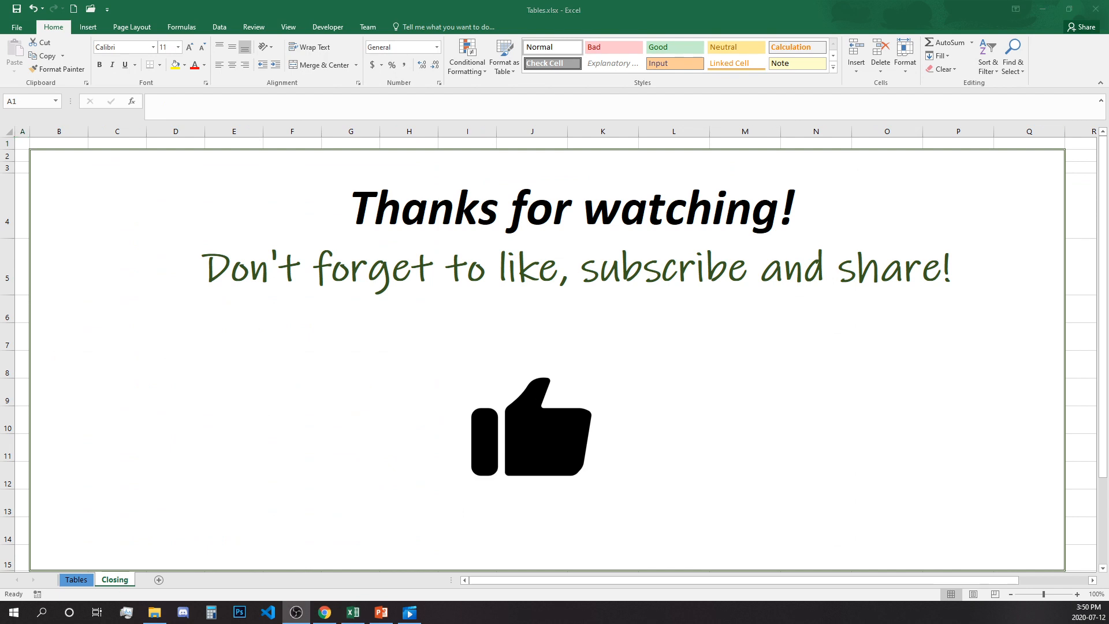